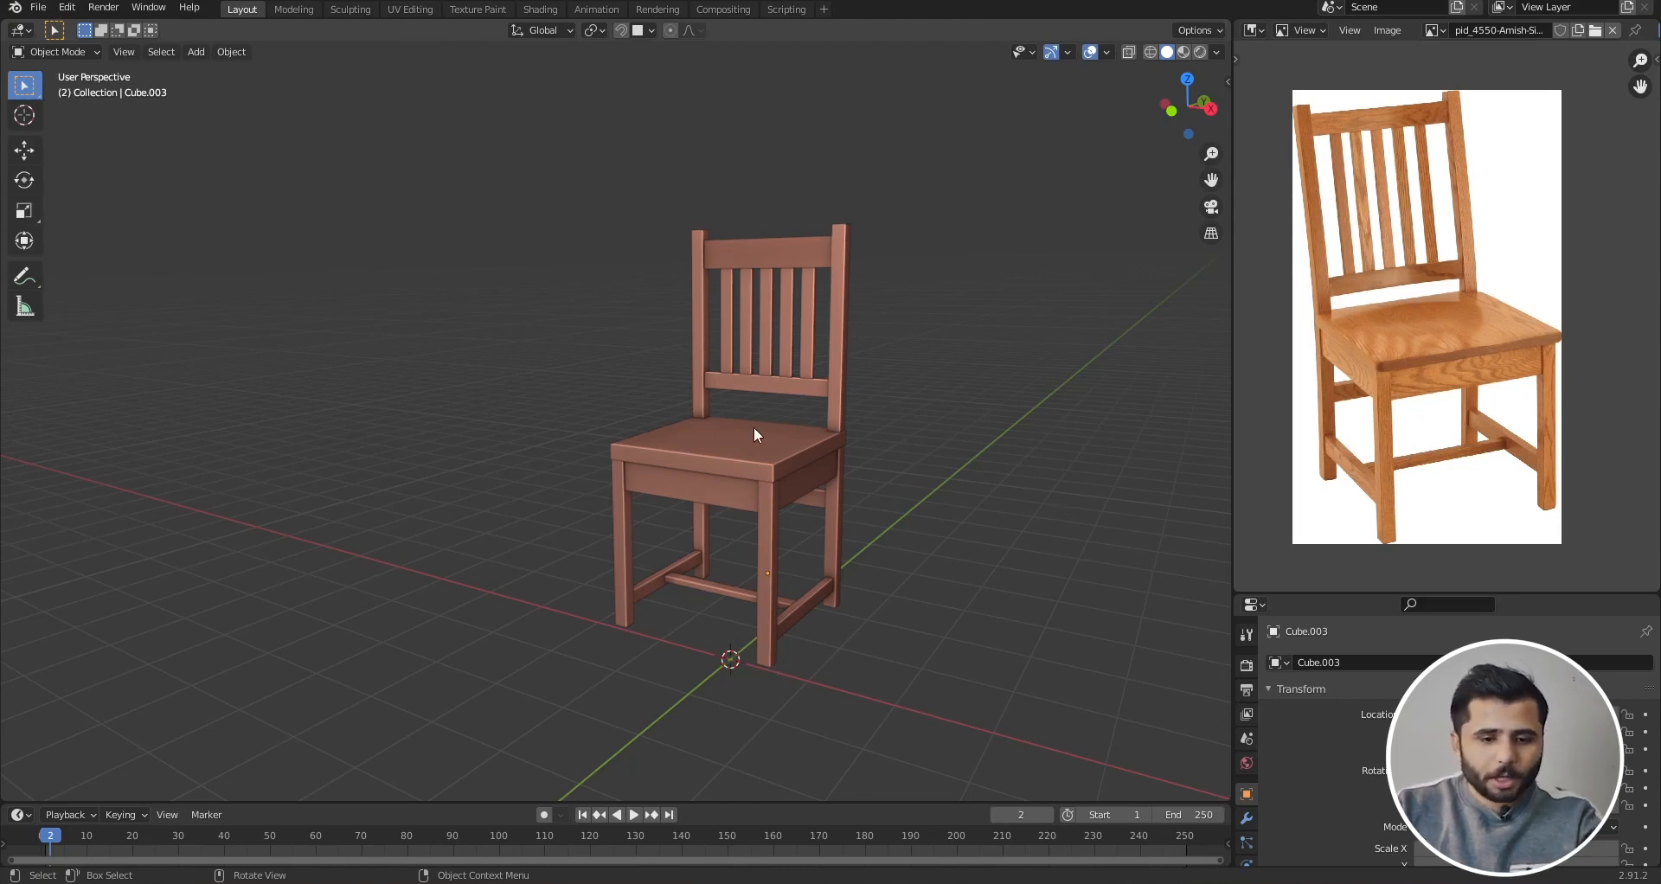
- Examine how the chair's back slats meet the top rail, in front view and from an angle
{"action": "scroll", "coordinate": [754, 427], "scroll_direction": "up", "scroll_amount": 1}
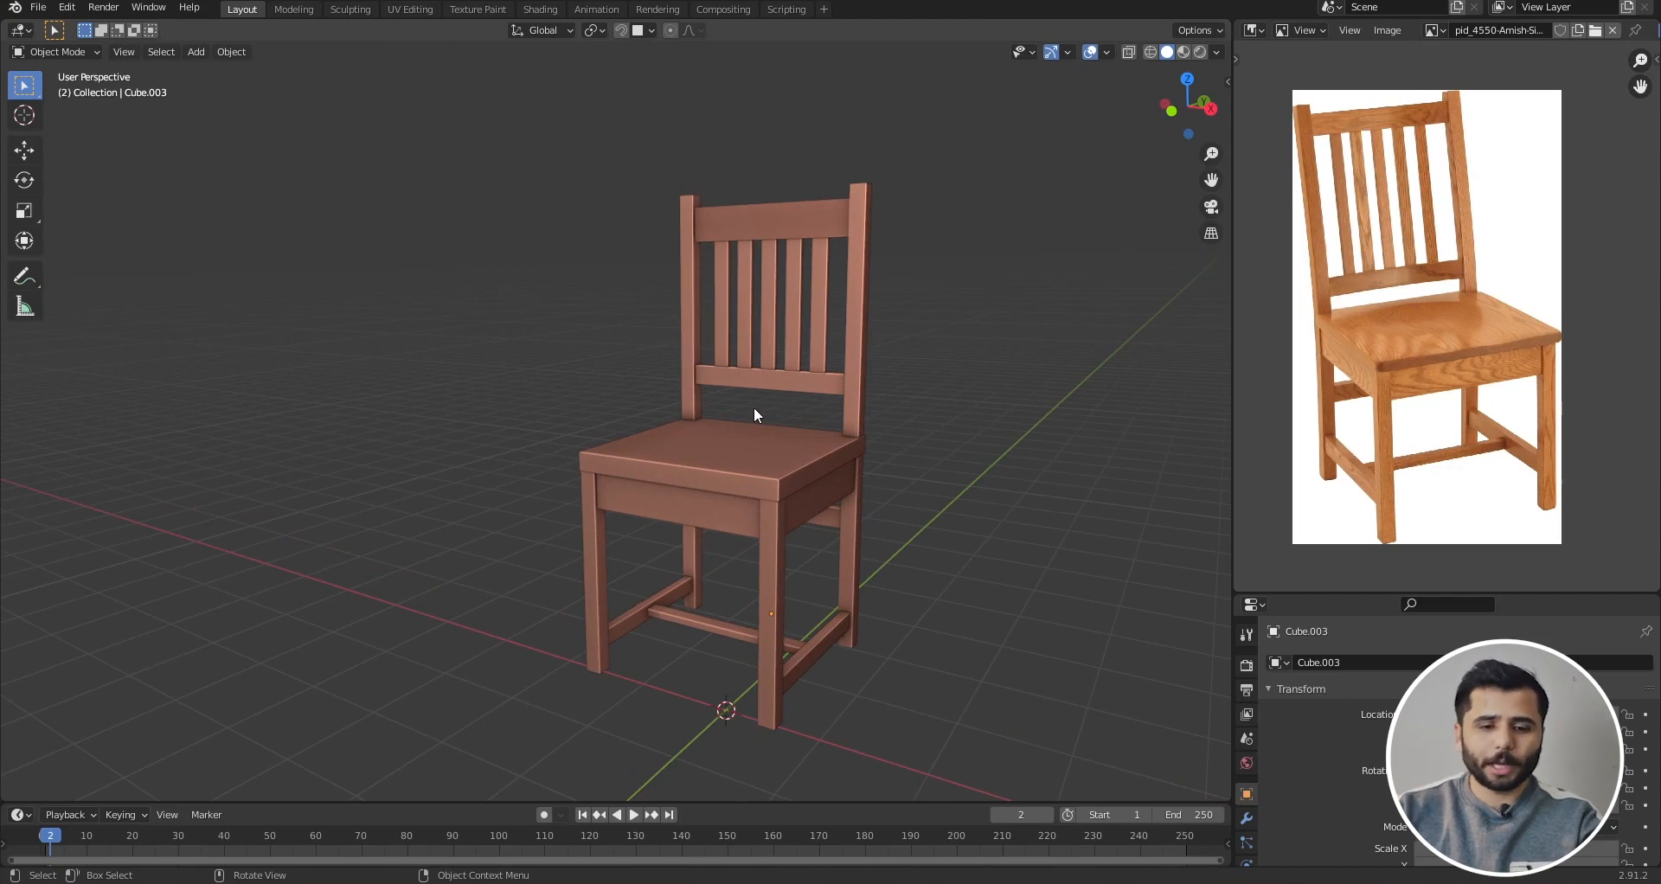
{"action": "left_click", "coordinate": [712, 453]}
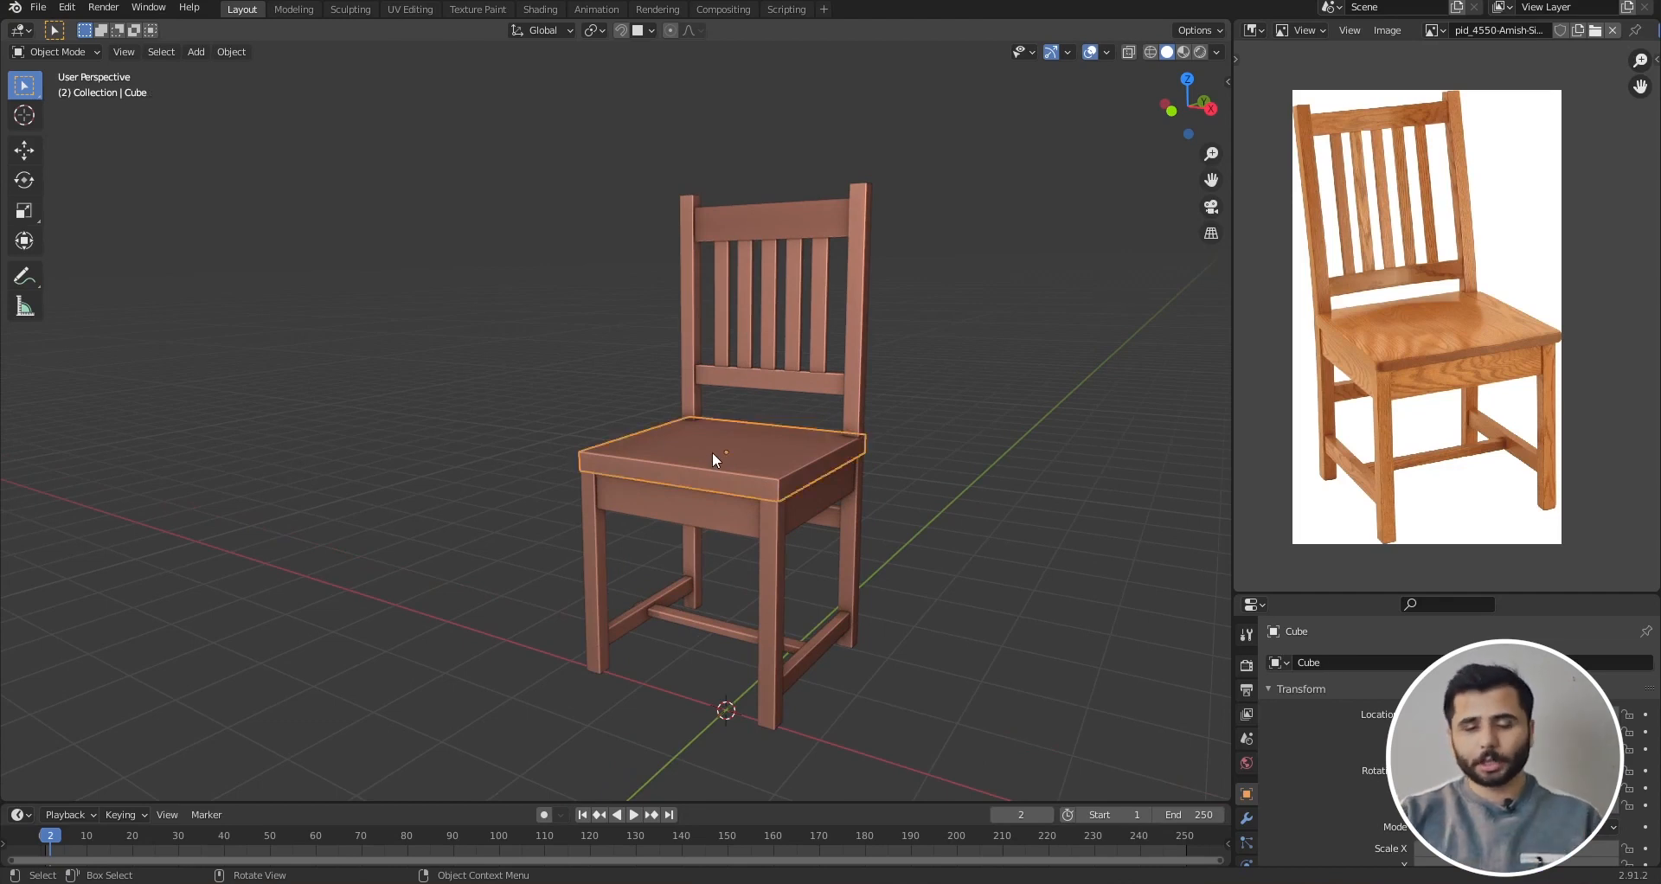
{"action": "left_click", "coordinate": [777, 287]}
{"action": "key", "text": "KP_Decimal"}
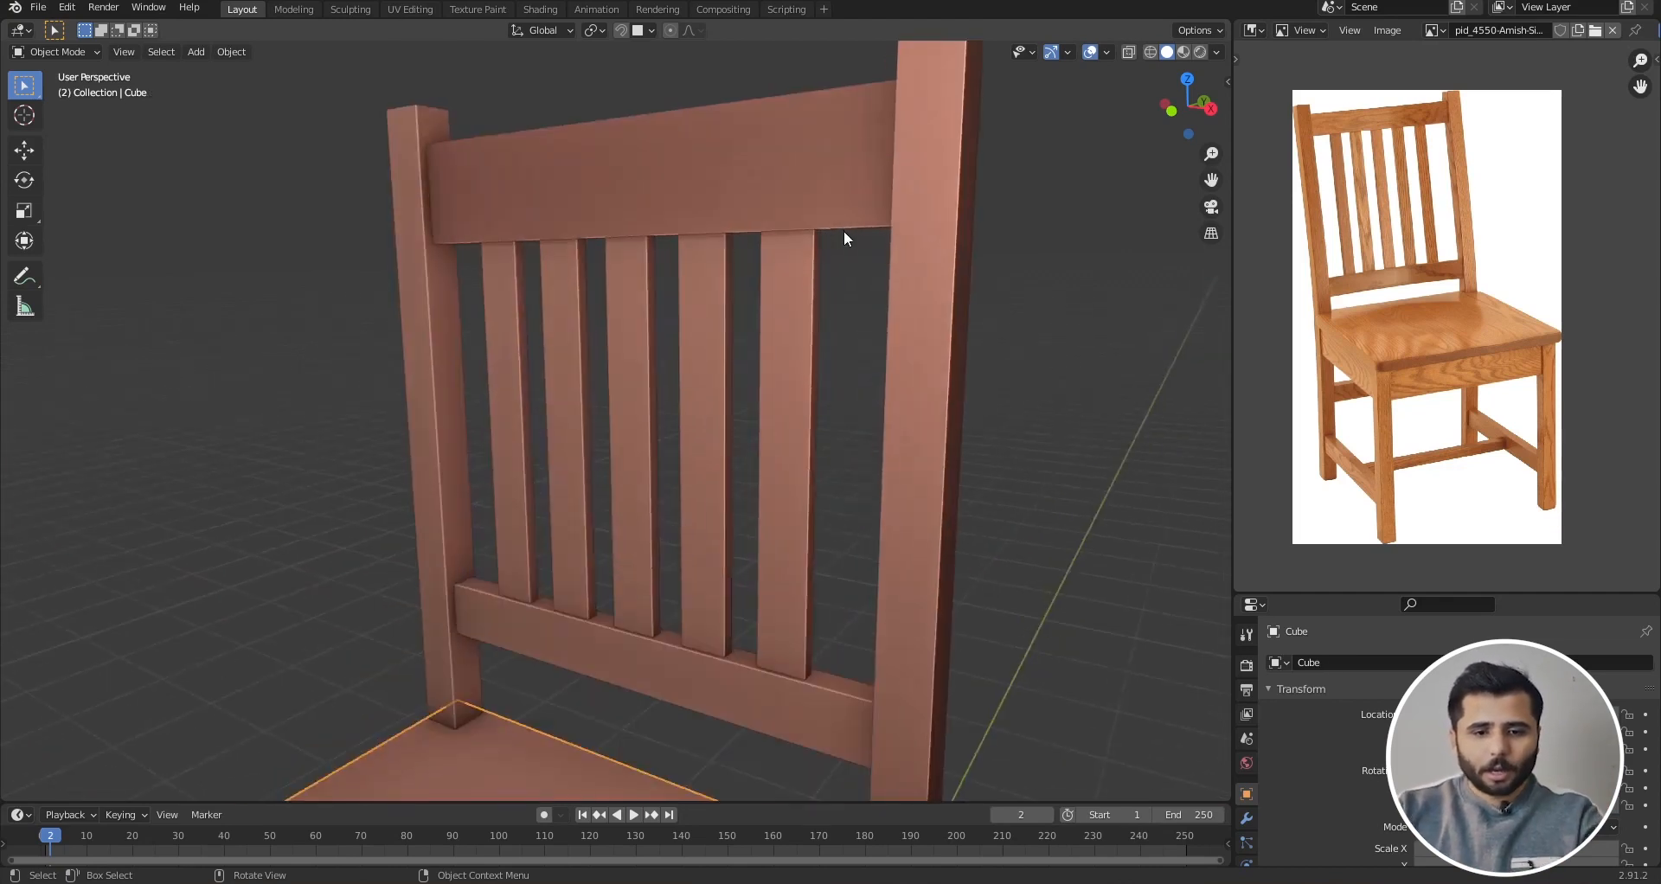
{"action": "key", "text": "KP_1"}
{"action": "scroll", "coordinate": [814, 331], "scroll_direction": "down", "scroll_amount": 3}
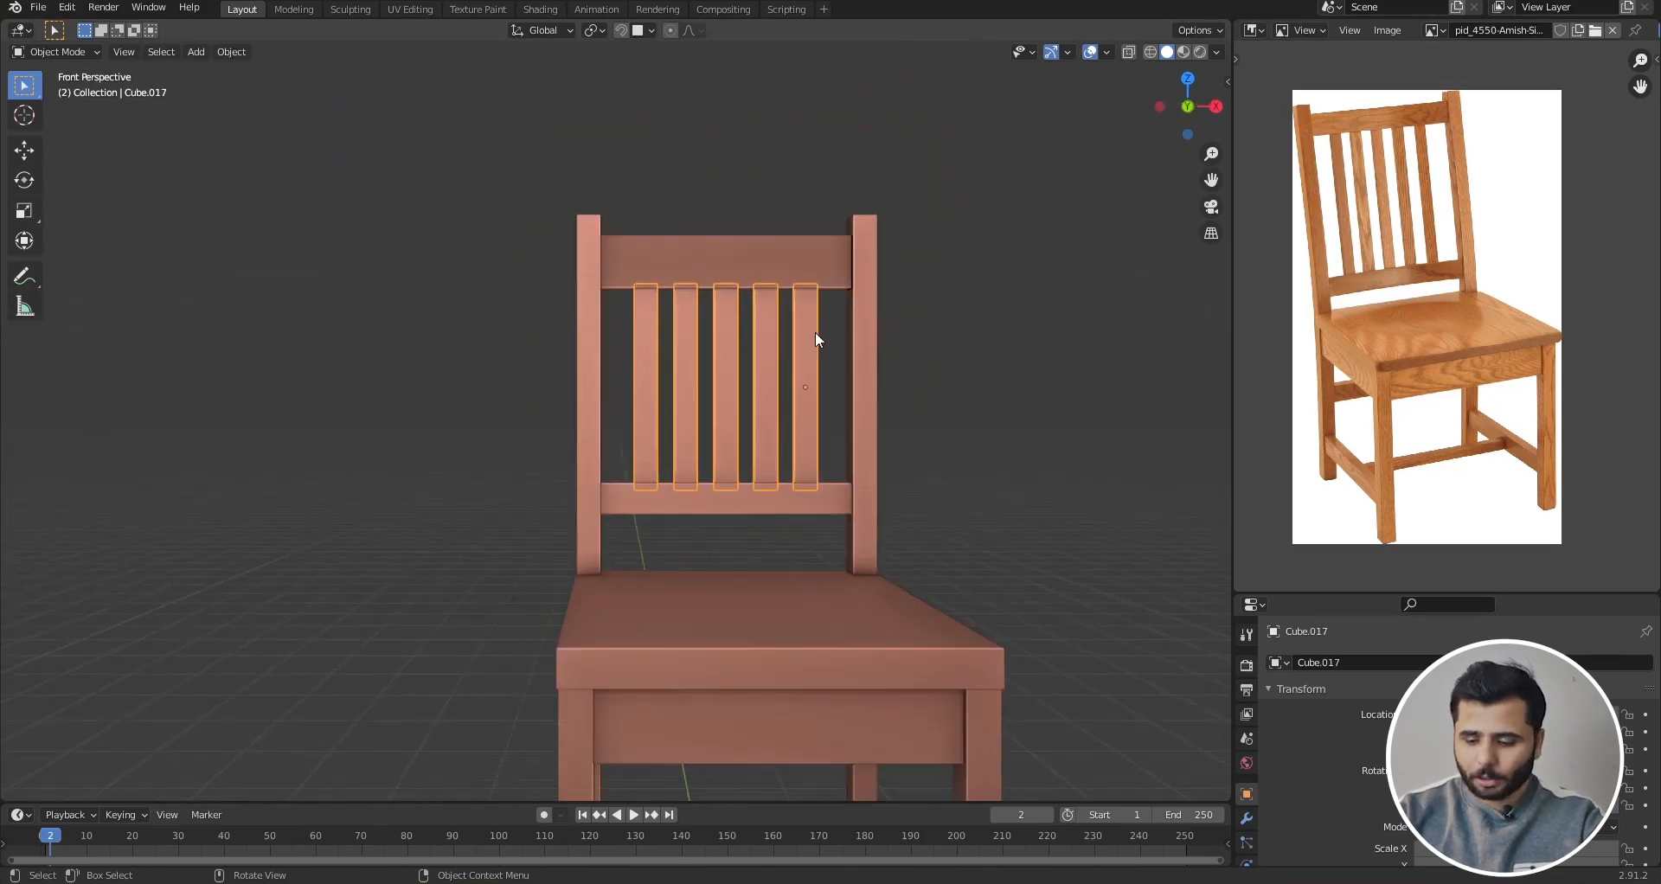
{"action": "scroll", "coordinate": [817, 323], "scroll_direction": "up", "scroll_amount": 7}
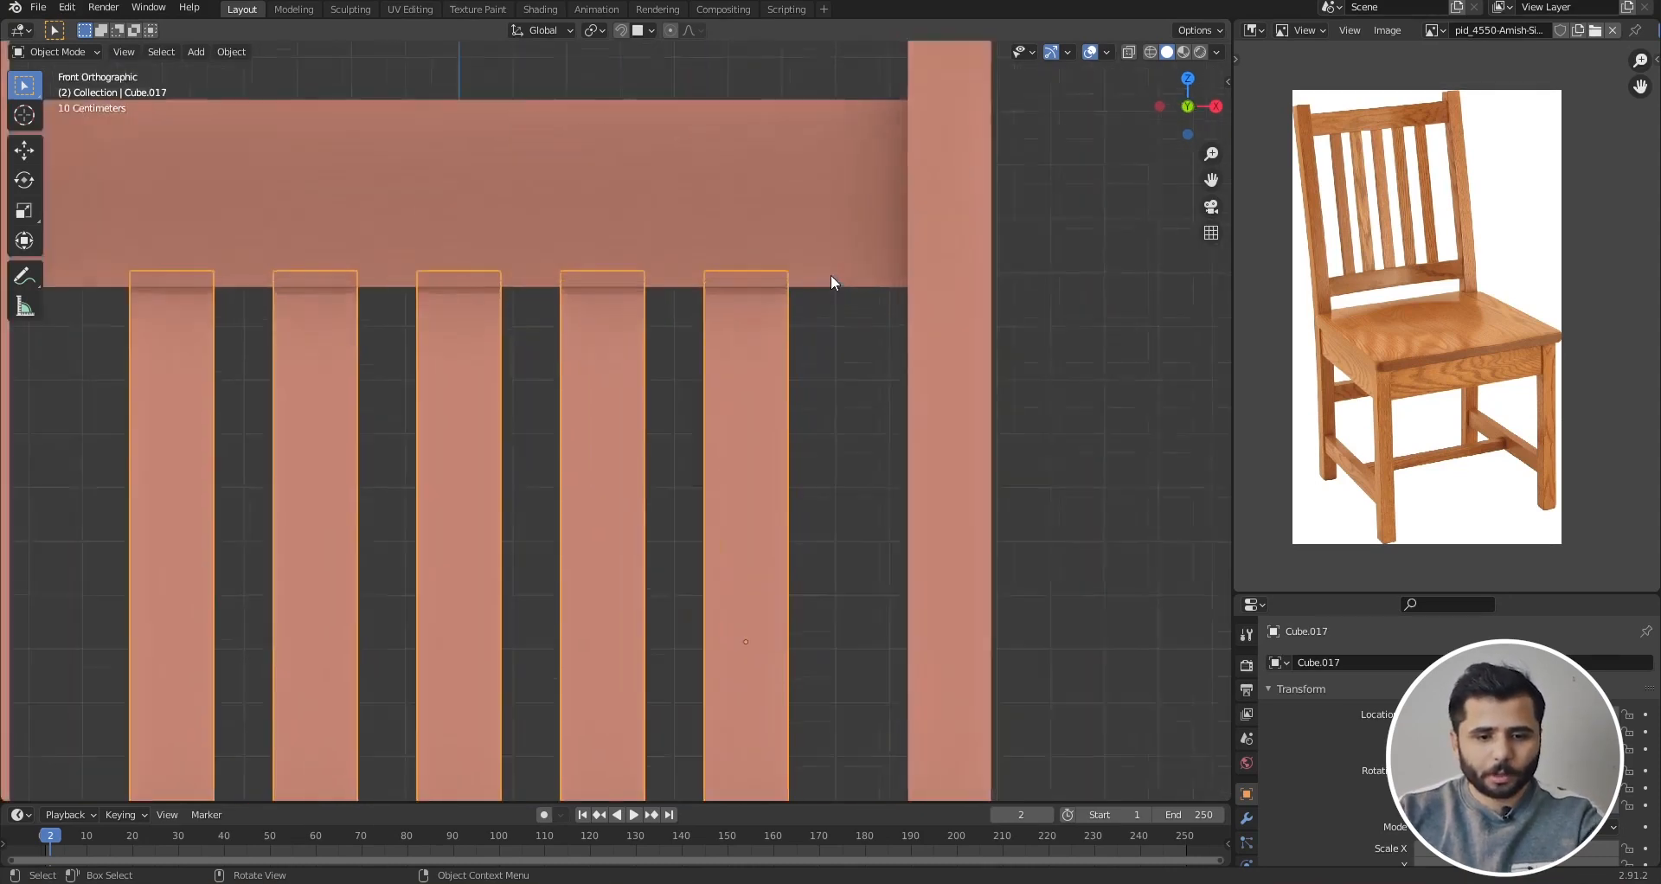
{"action": "scroll", "coordinate": [833, 309], "scroll_direction": "down", "scroll_amount": 6}
{"action": "scroll", "coordinate": [824, 300], "scroll_direction": "up", "scroll_amount": 6}
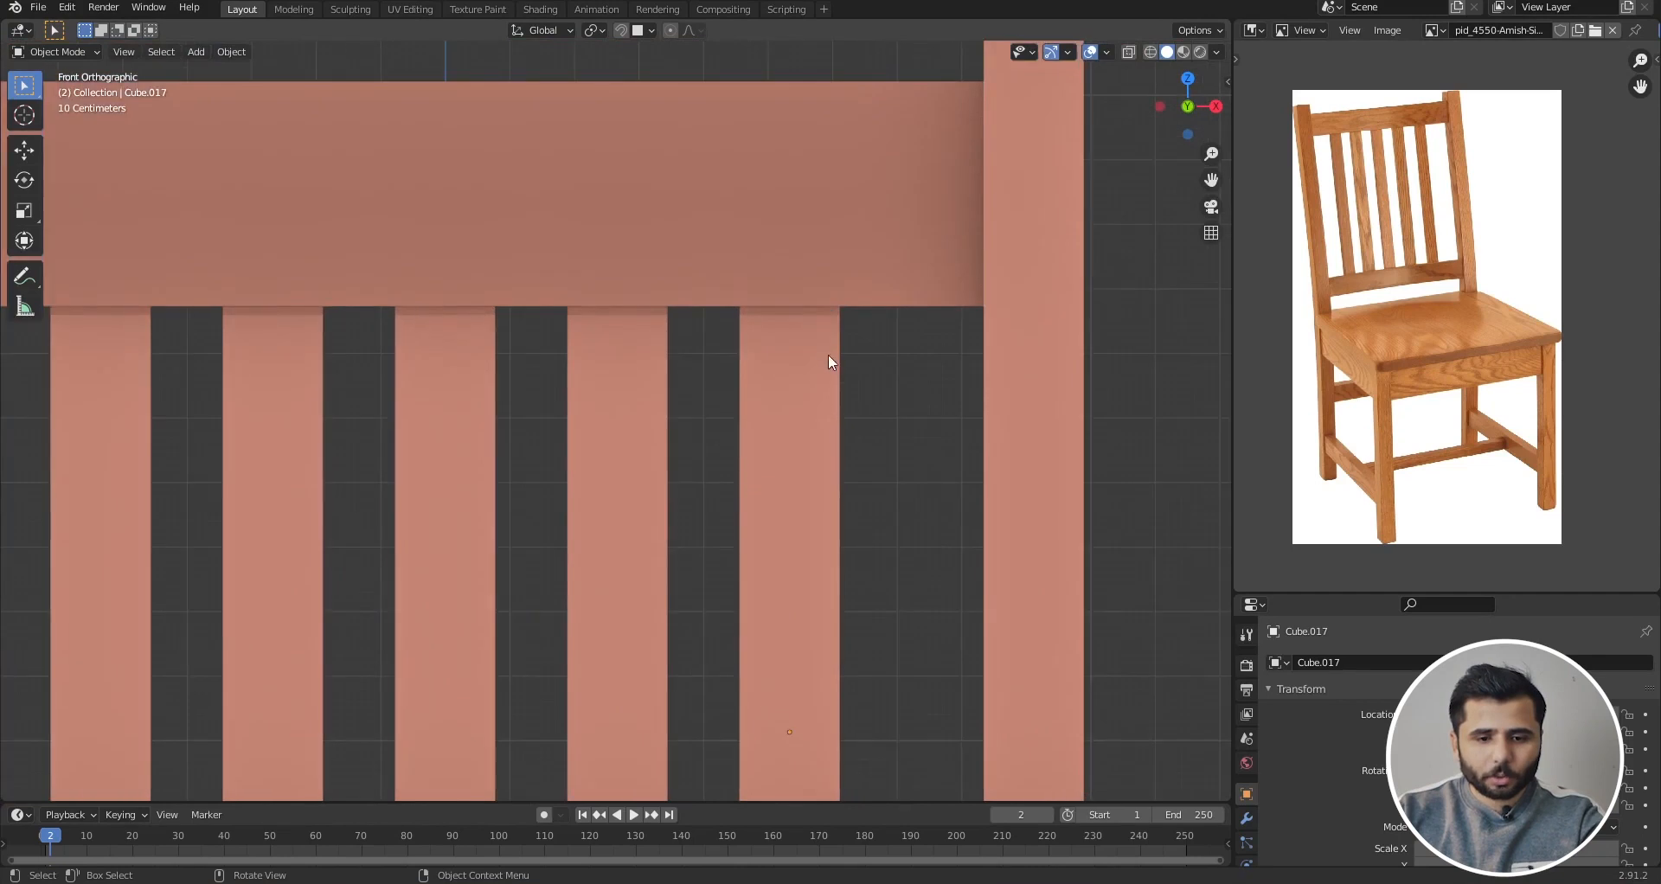
{"action": "scroll", "coordinate": [834, 360], "scroll_direction": "down", "scroll_amount": 5}
{"action": "scroll", "coordinate": [827, 375], "scroll_direction": "up", "scroll_amount": 5}
{"action": "middle_click_drag", "start_coordinate": [820, 329], "coordinate": [799, 265]}
{"action": "scroll", "coordinate": [813, 329], "scroll_direction": "up", "scroll_amount": 7}
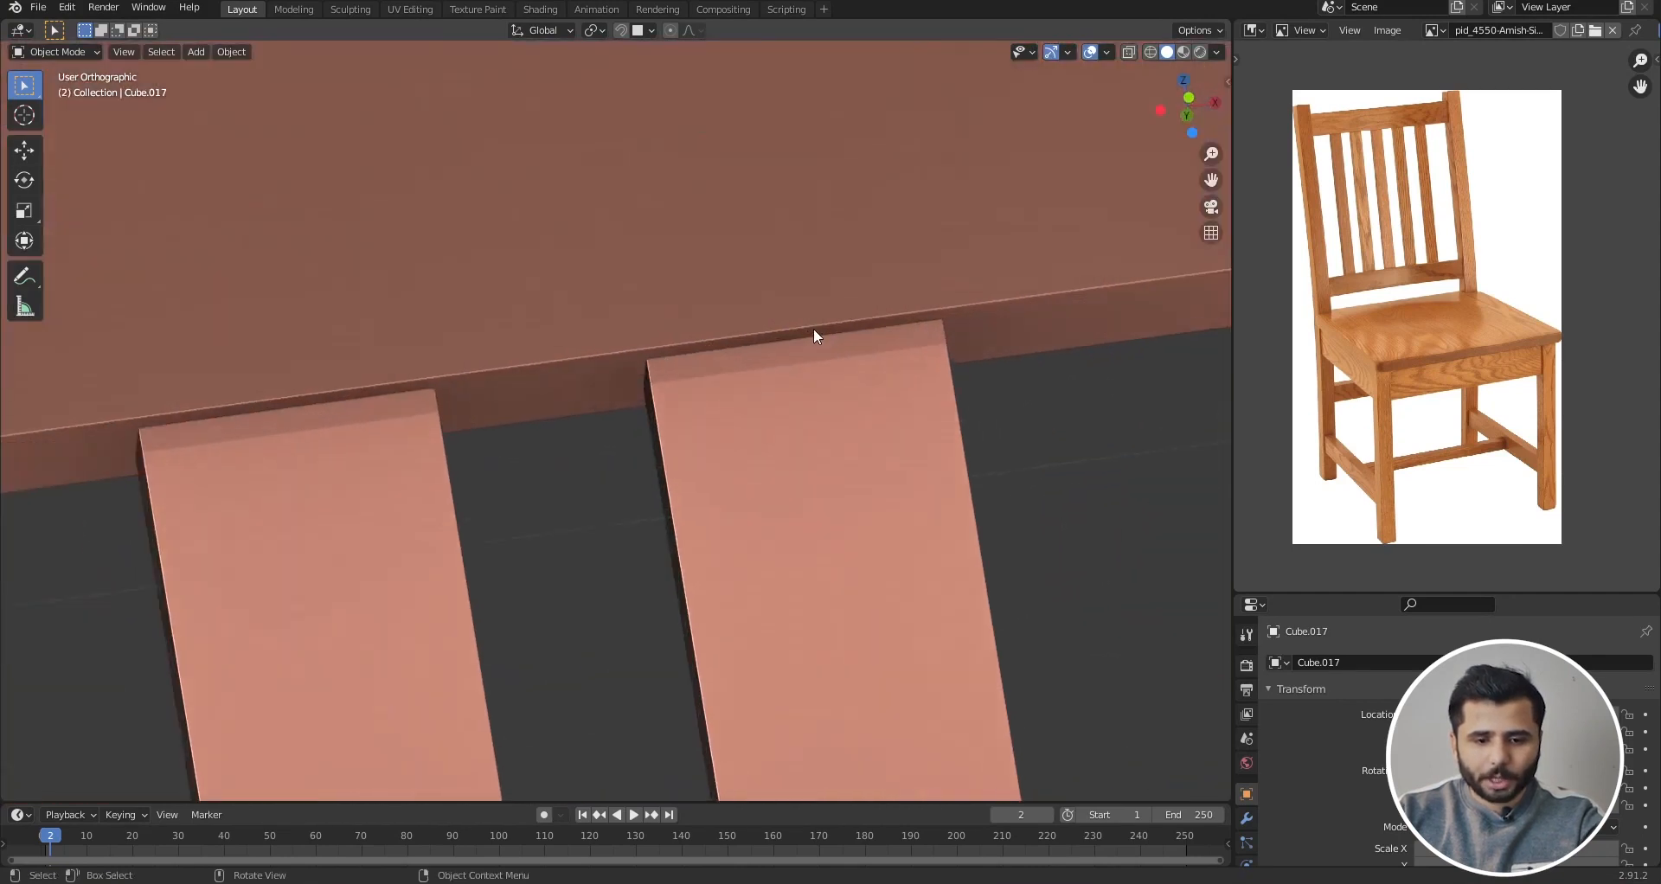
{"action": "scroll", "coordinate": [813, 329], "scroll_direction": "down", "scroll_amount": 8}
{"action": "key", "text": "grave"}
{"action": "left_click", "coordinate": [798, 313]}
{"action": "scroll", "coordinate": [817, 318], "scroll_direction": "down", "scroll_amount": 4}
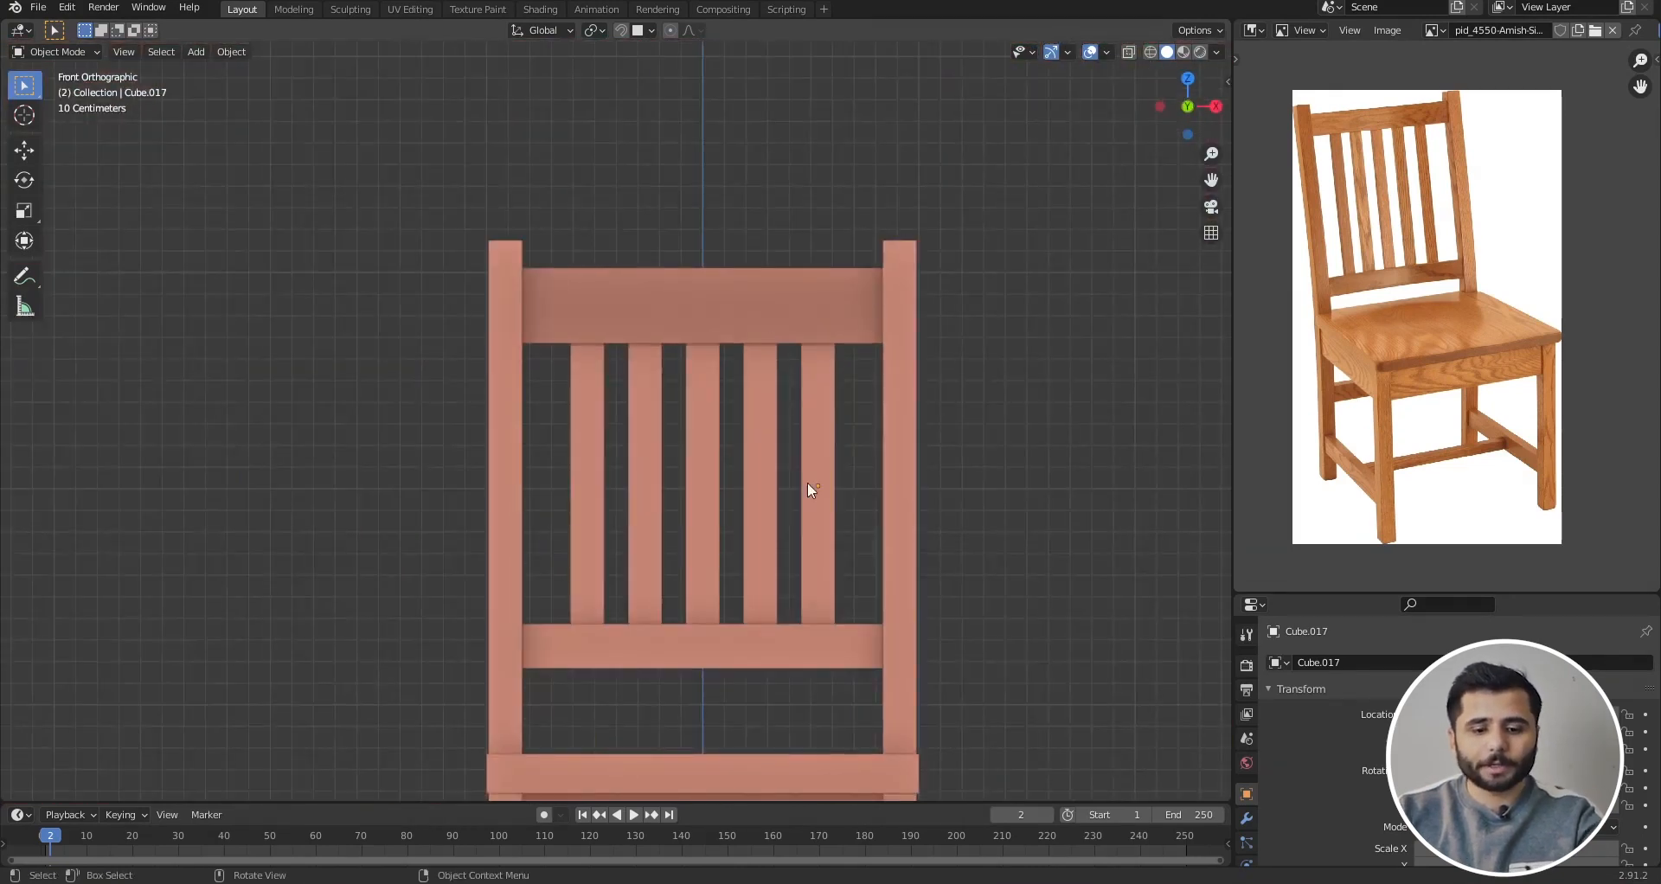
- Examine the whole chair and how the apron pieces under the seat meet the front leg in right view
{"action": "scroll", "coordinate": [826, 523], "scroll_direction": "down", "scroll_amount": 5}
{"action": "scroll", "coordinate": [845, 560], "scroll_direction": "up", "scroll_amount": 5}
{"action": "scroll", "coordinate": [897, 482], "scroll_direction": "down", "scroll_amount": 3}
{"action": "middle_click_drag", "start_coordinate": [897, 482], "coordinate": [919, 524]}
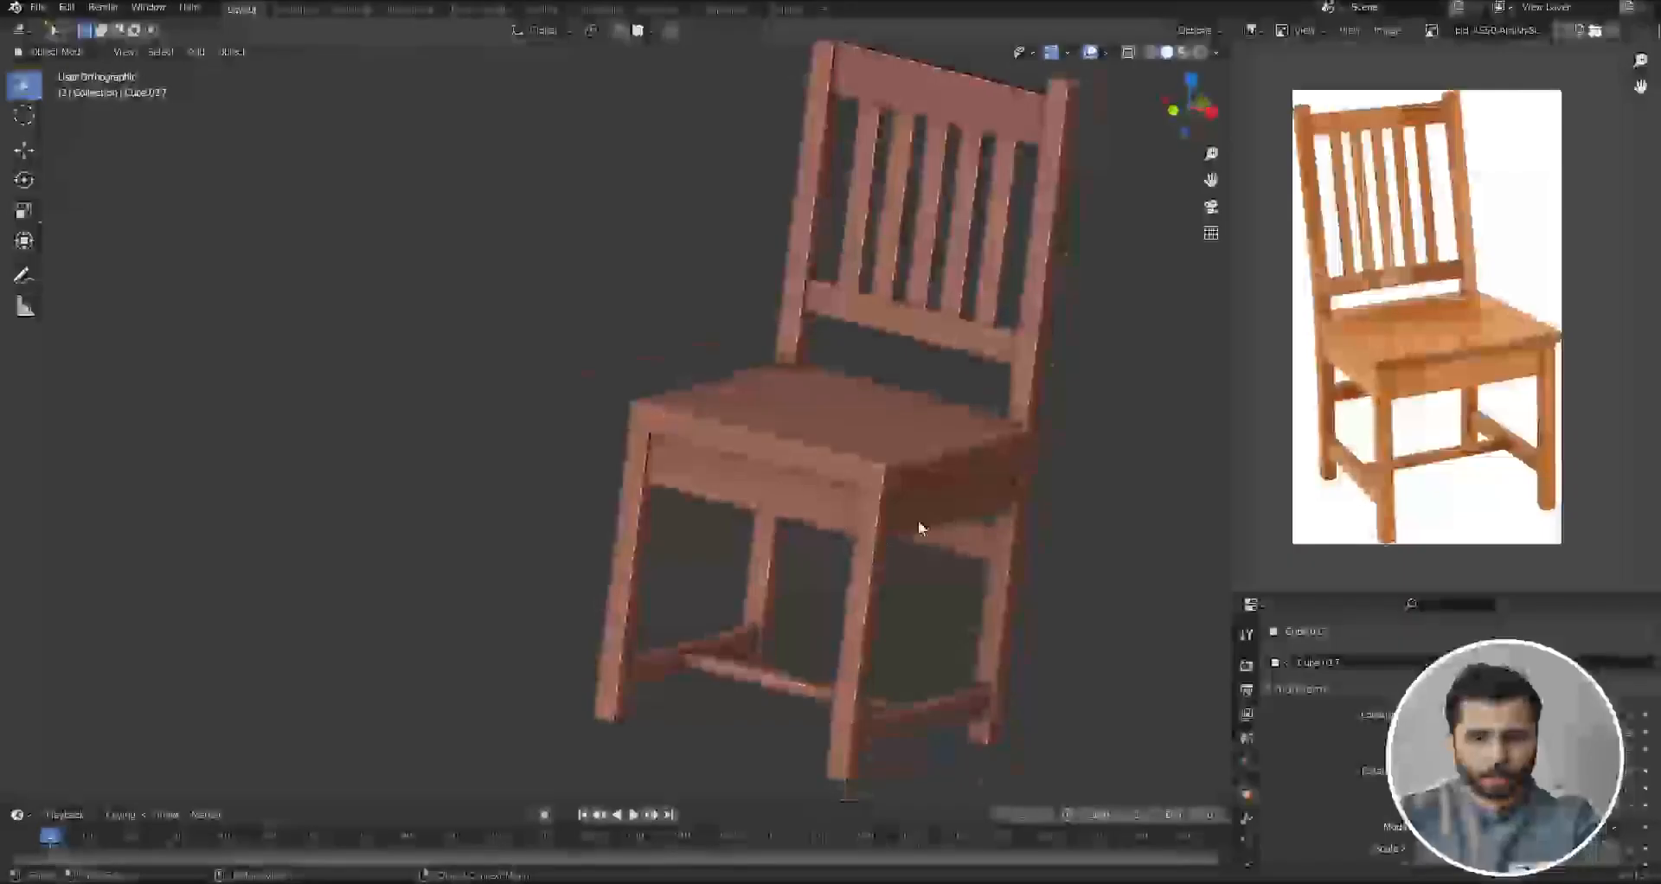
{"action": "scroll", "coordinate": [934, 501], "scroll_direction": "up", "scroll_amount": 4}
{"action": "scroll", "coordinate": [955, 485], "scroll_direction": "down", "scroll_amount": 4}
{"action": "left_click", "coordinate": [786, 448]}
{"action": "key", "text": "KP_3"}
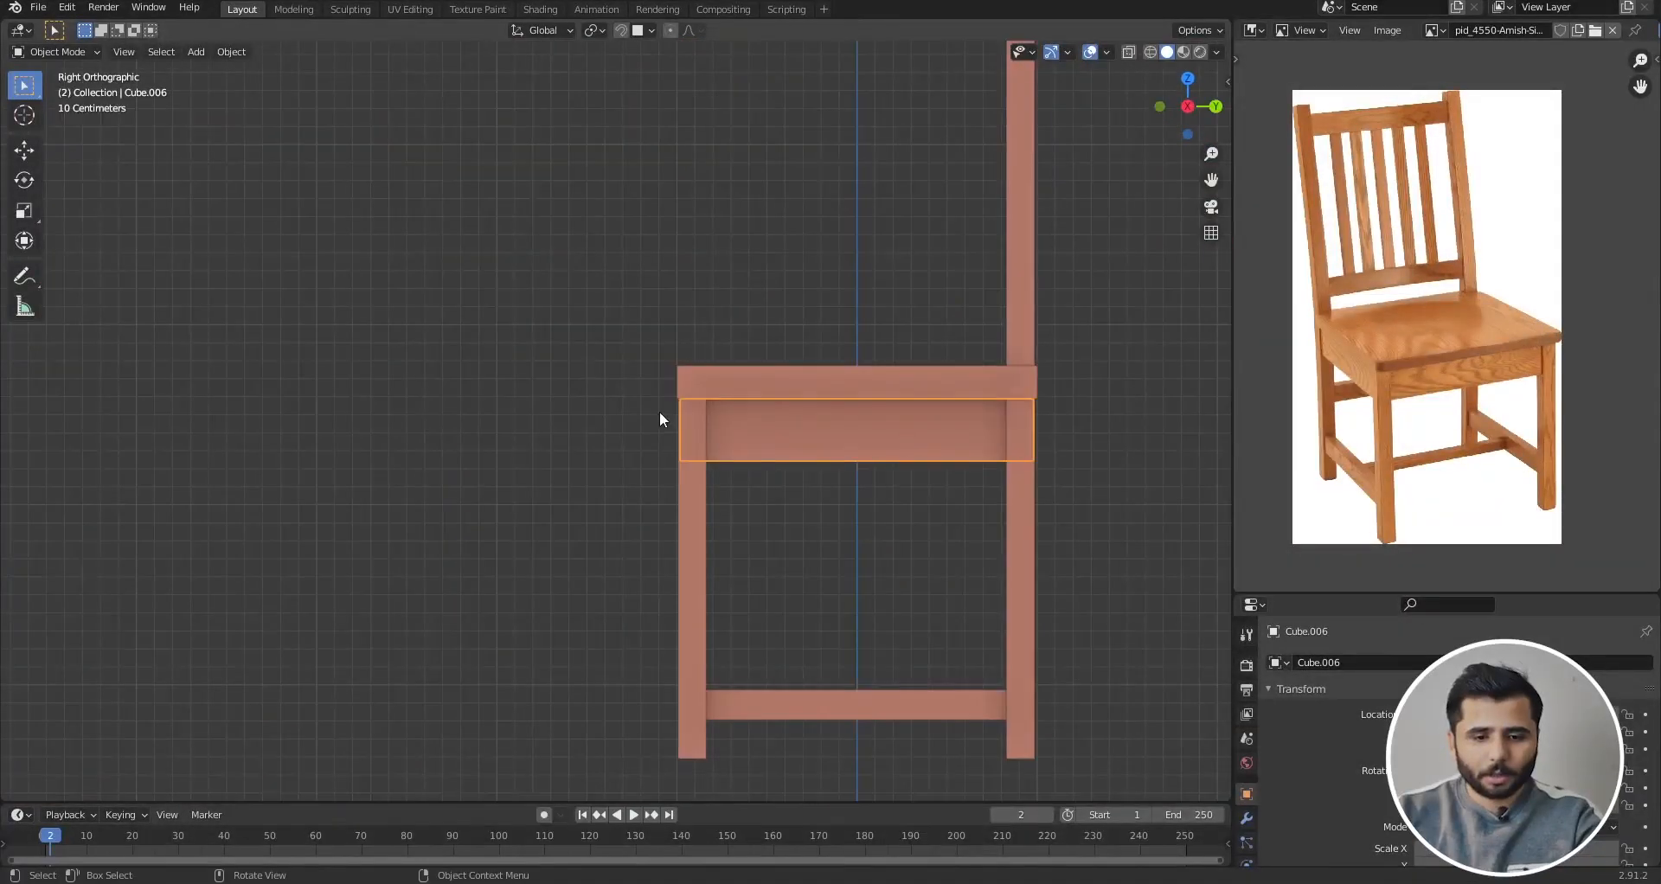
{"action": "scroll", "coordinate": [667, 412], "scroll_direction": "up", "scroll_amount": 8}
{"action": "scroll", "coordinate": [603, 363], "scroll_direction": "down", "scroll_amount": 4}
{"action": "left_click", "coordinate": [762, 506]}
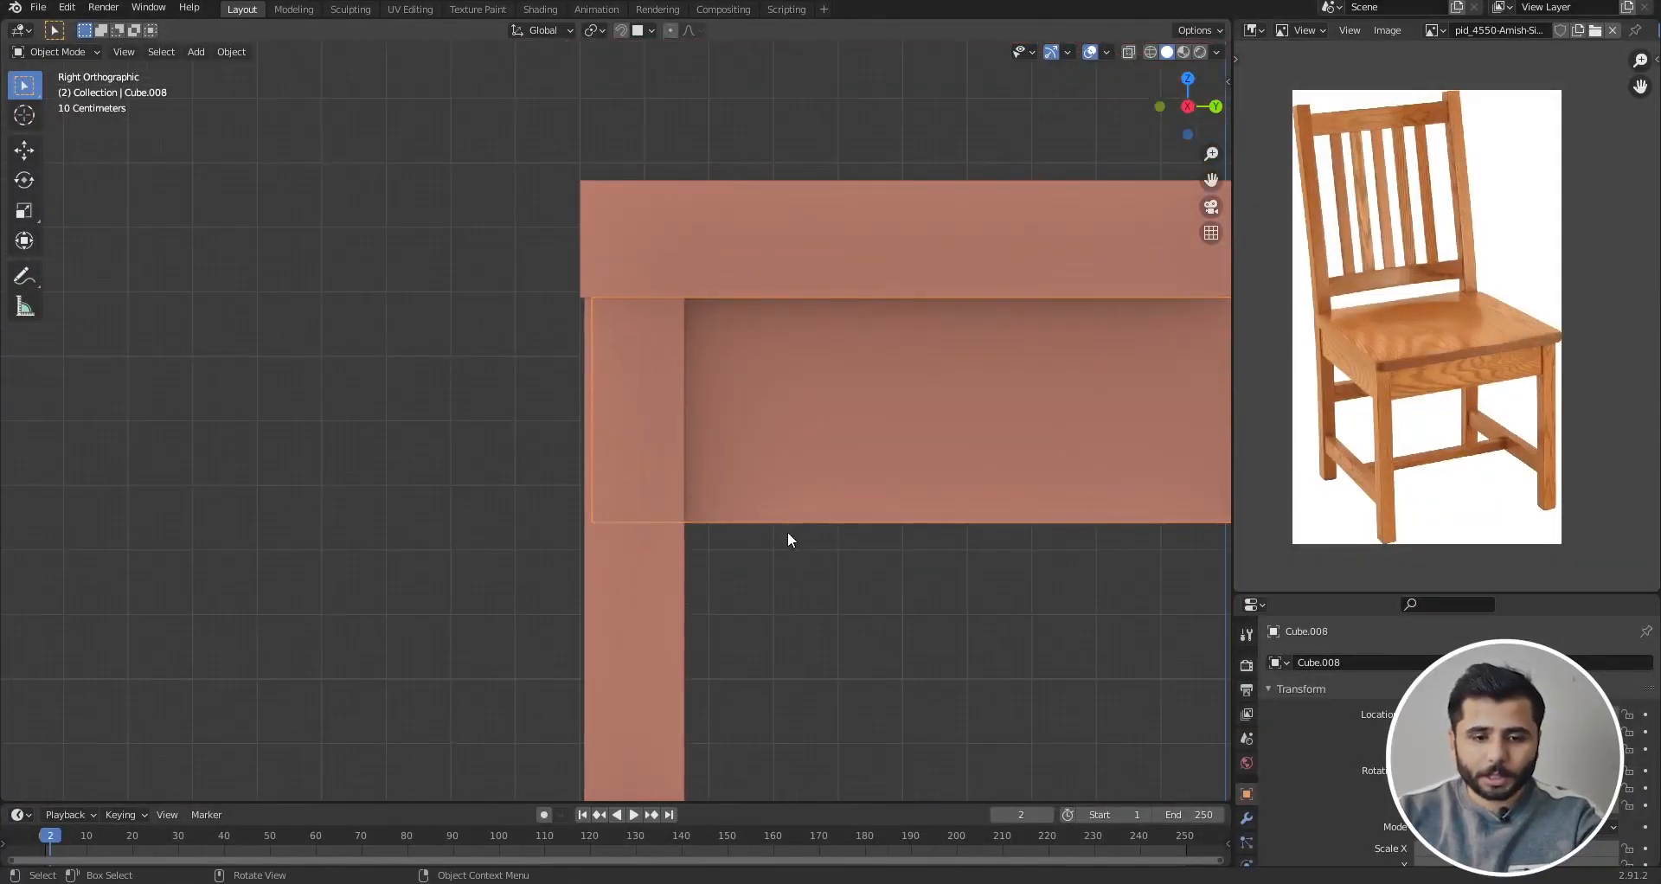
{"action": "scroll", "coordinate": [697, 464], "scroll_direction": "down", "scroll_amount": 6}
{"action": "middle_click_drag", "start_coordinate": [846, 573], "coordinate": [827, 282]}
{"action": "scroll", "coordinate": [786, 438], "scroll_direction": "down", "scroll_amount": 3}
{"action": "scroll", "coordinate": [913, 411], "scroll_direction": "down", "scroll_amount": 3}
{"action": "scroll", "coordinate": [860, 289], "scroll_direction": "up", "scroll_amount": 2}
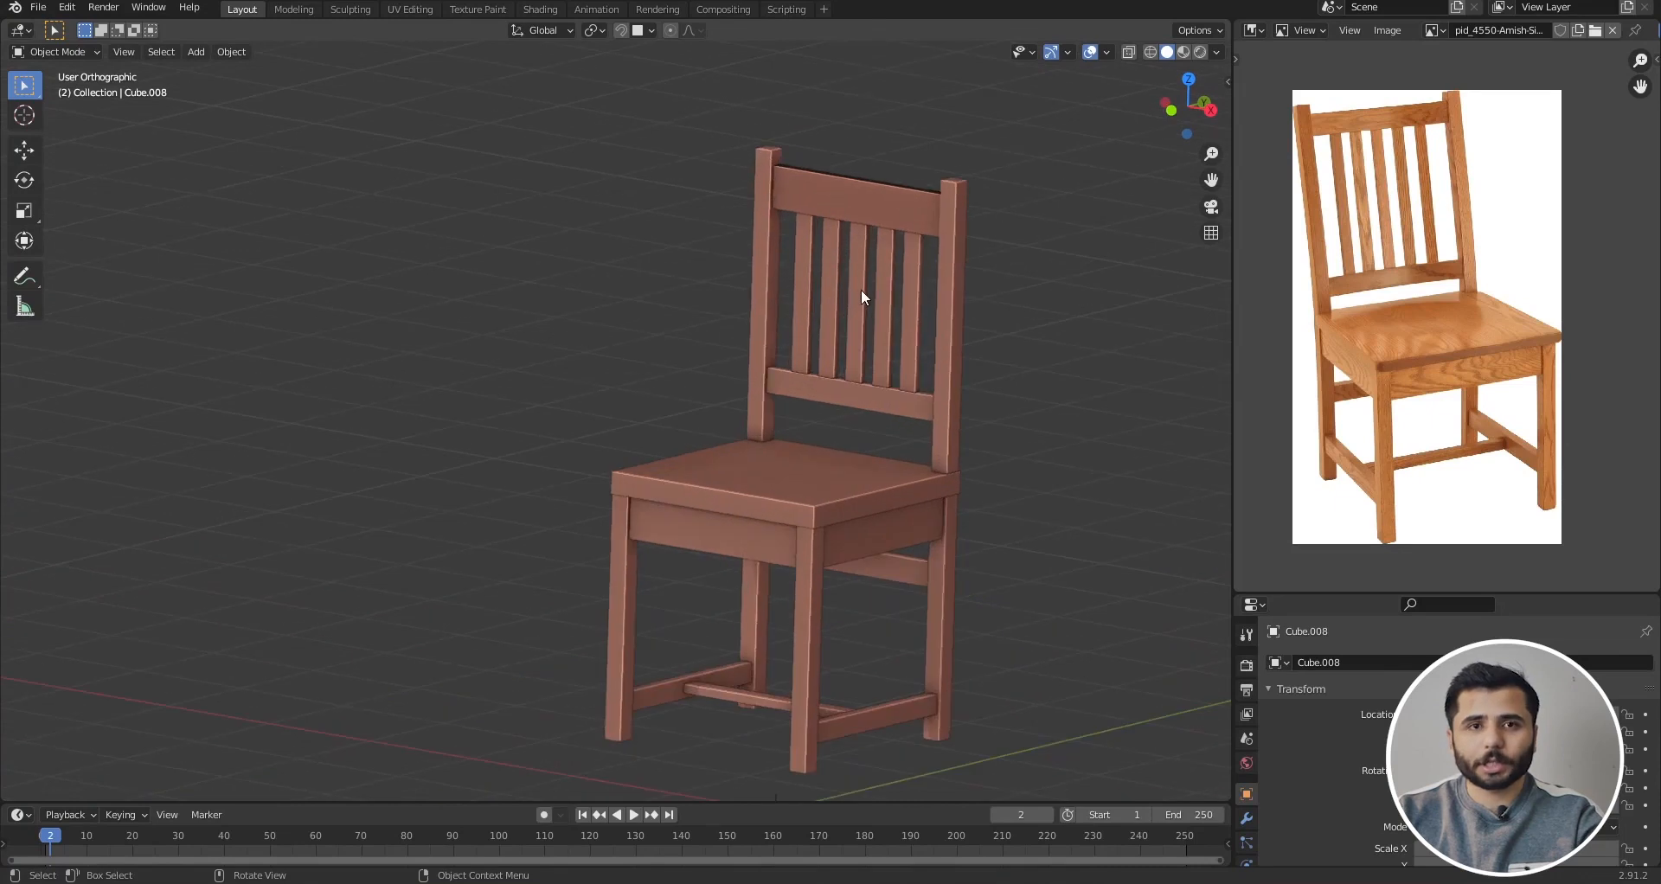
{"action": "scroll", "coordinate": [909, 284], "scroll_direction": "up", "scroll_amount": 4}
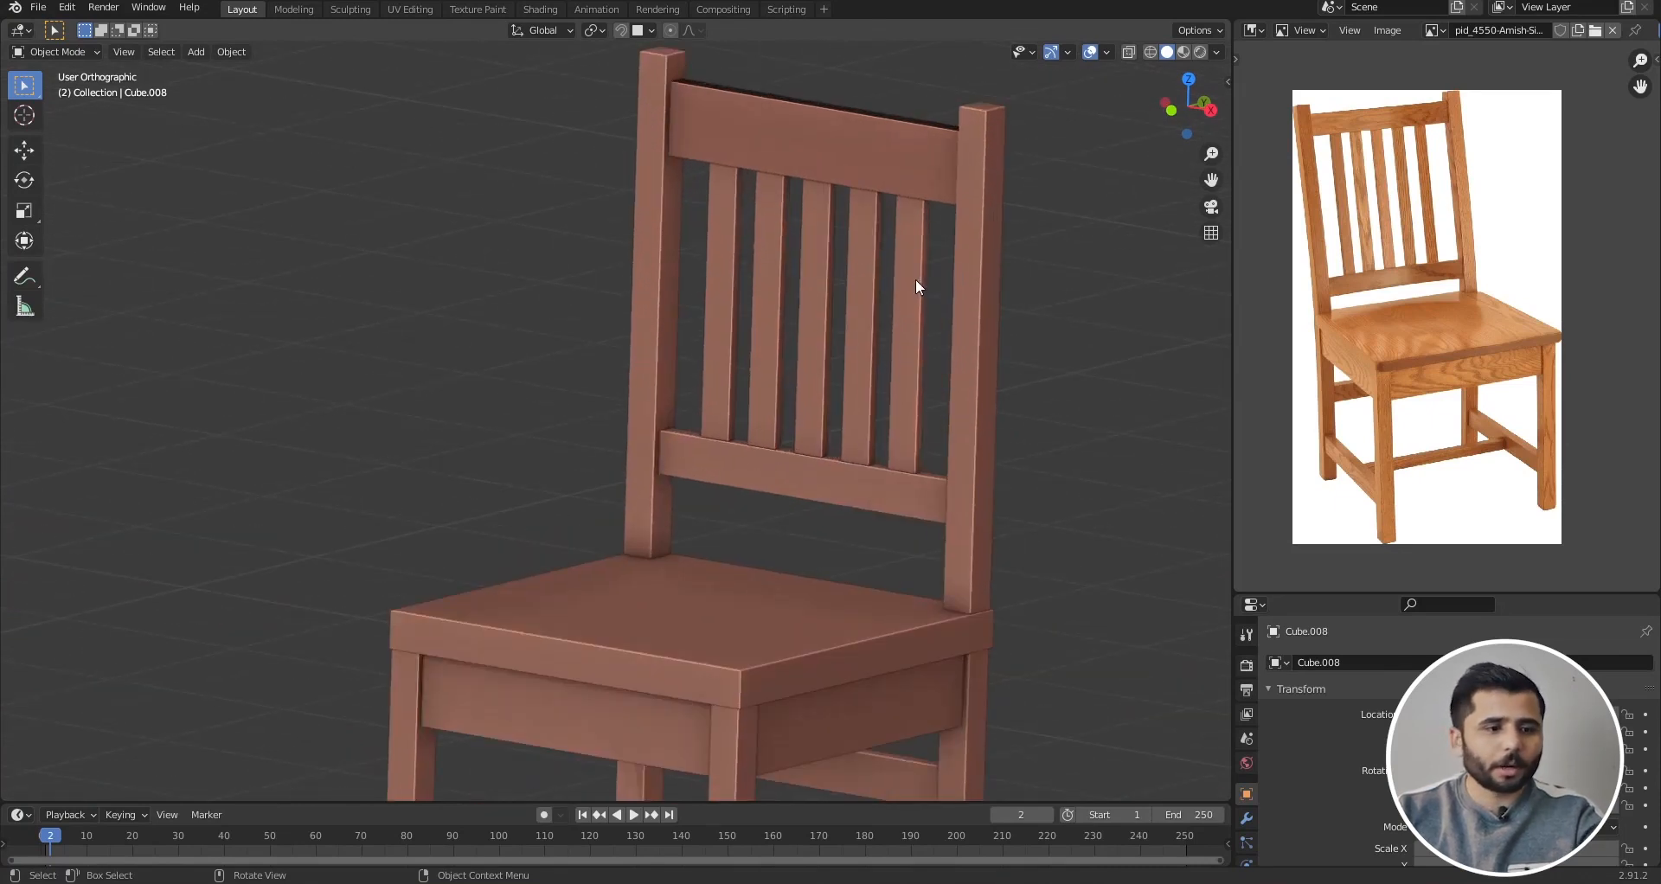
{"action": "scroll", "coordinate": [938, 276], "scroll_direction": "down", "scroll_amount": 4}
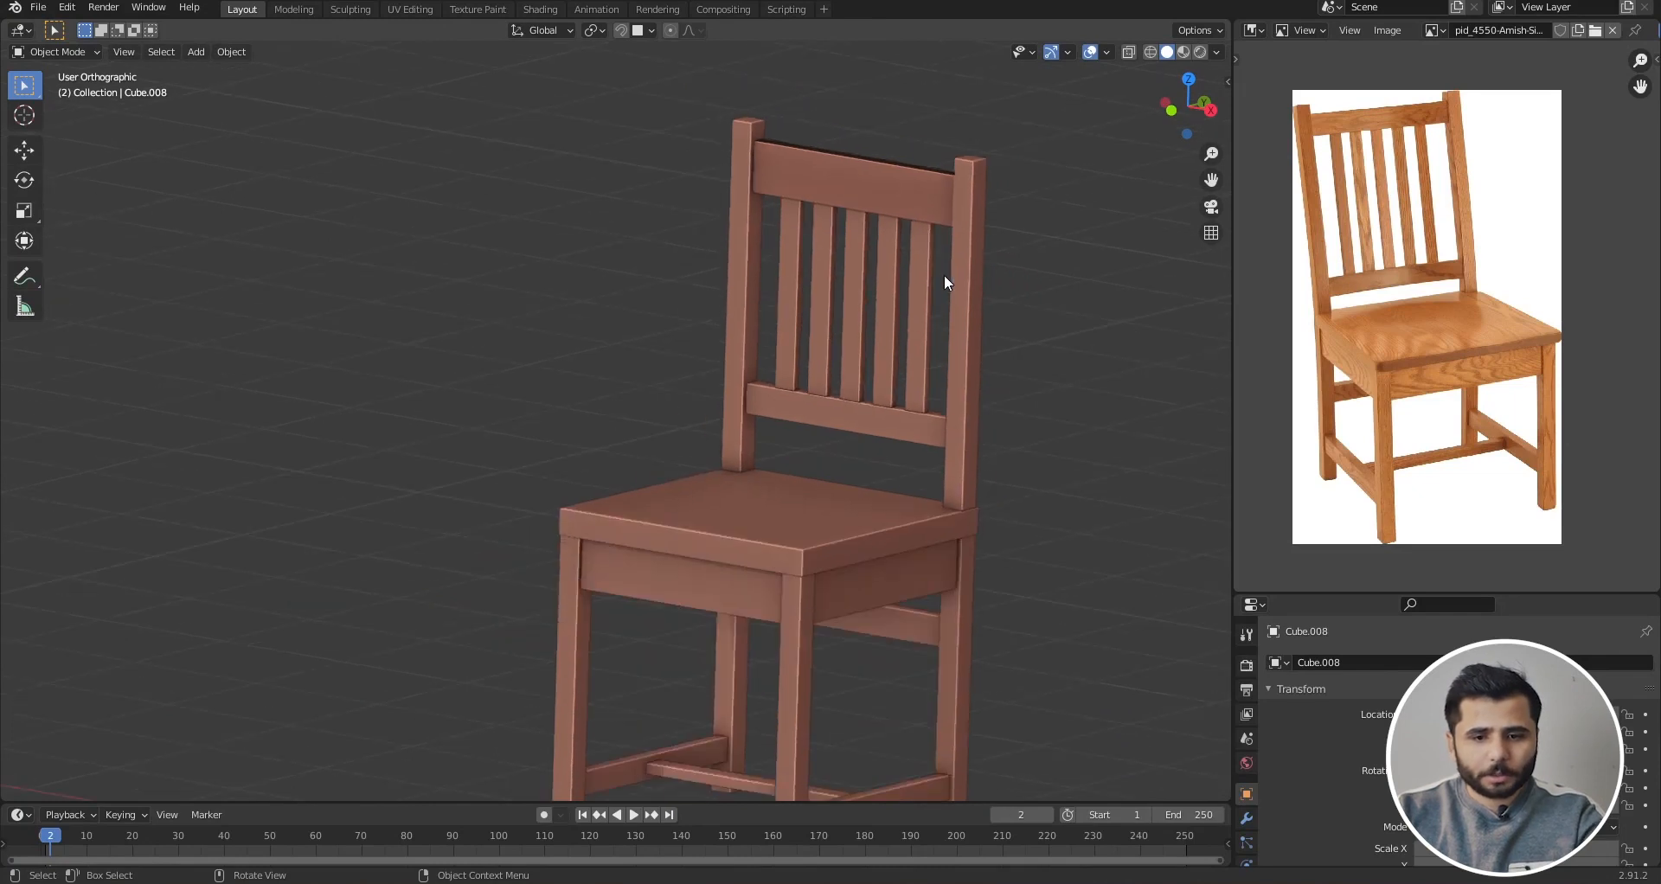
- View the whole chair in wireframe shading from an angle
{"action": "key", "text": "z"}
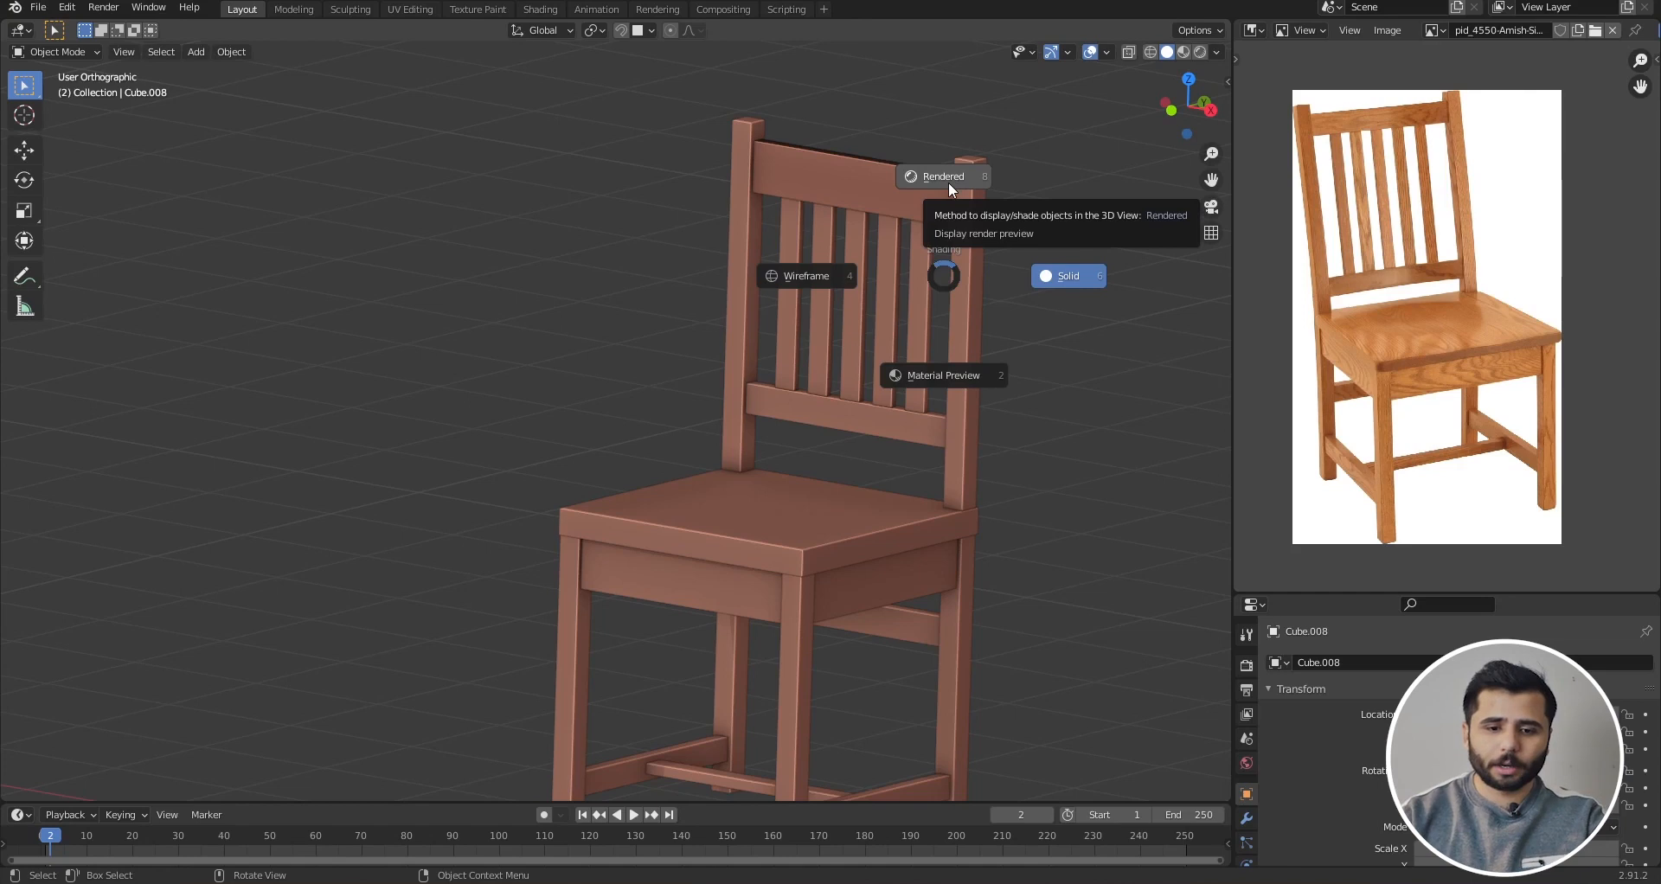
{"action": "left_click", "coordinate": [1083, 272]}
{"action": "scroll", "coordinate": [899, 419], "scroll_direction": "down", "scroll_amount": 3}
{"action": "mouse_move", "coordinate": [989, 470]}
{"action": "middle_mouse_down", "text": "shift"}
{"action": "mouse_move", "coordinate": [972, 439]}
{"action": "mouse_move", "coordinate": [816, 352]}
{"action": "mouse_move", "coordinate": [878, 345]}
{"action": "middle_mouse_up", "text": "shift"}
{"action": "key", "text": "z"}
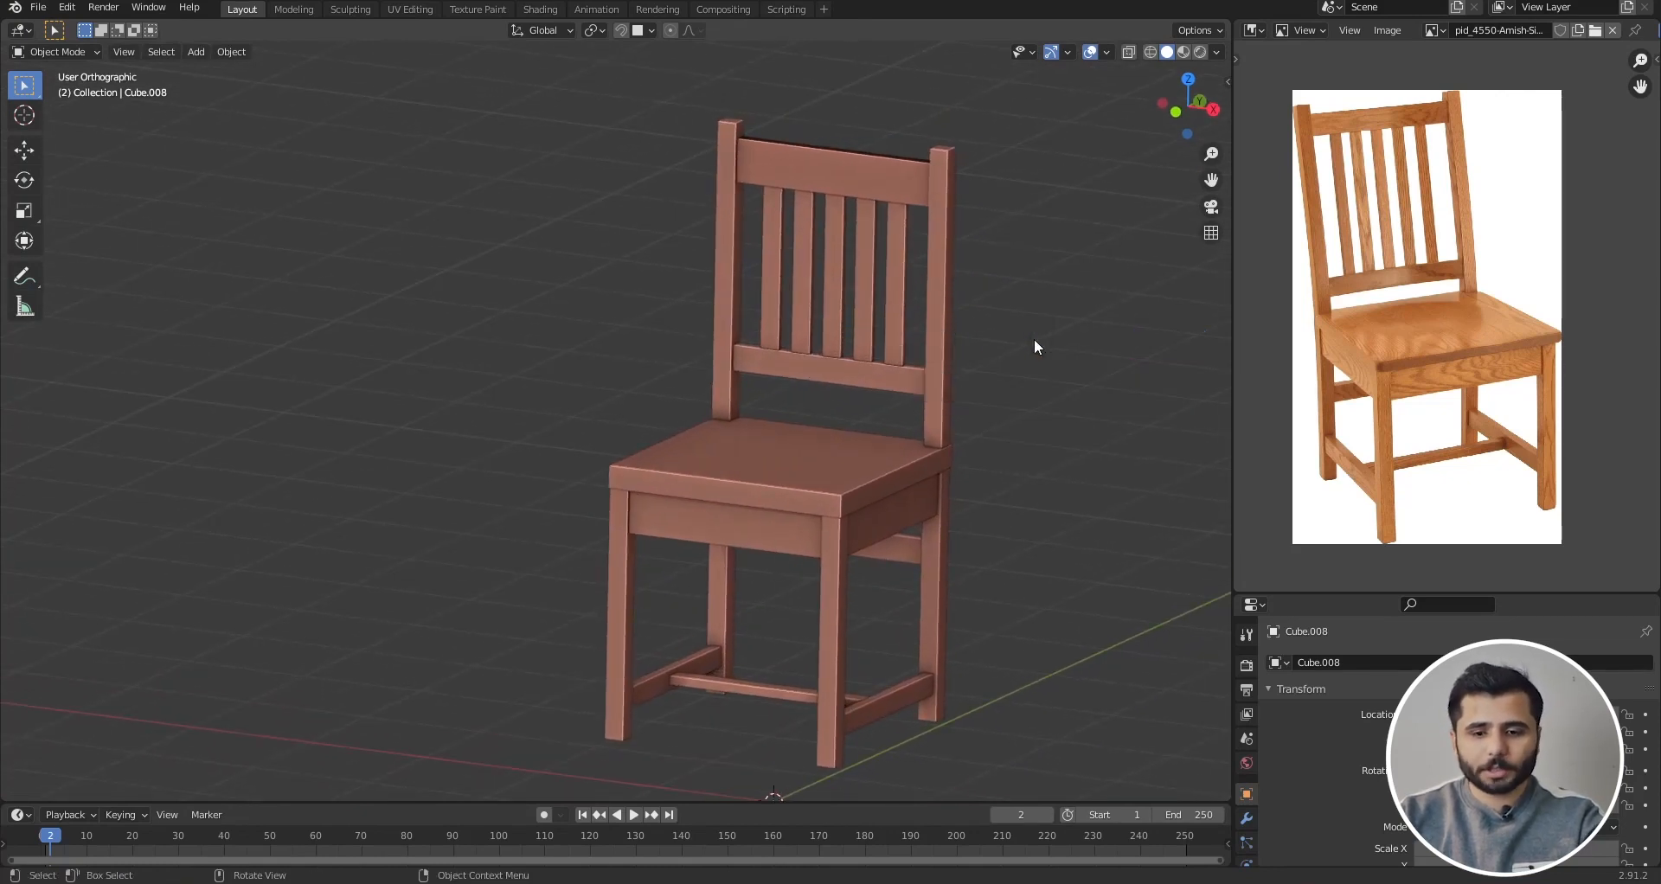
{"action": "left_click", "coordinate": [955, 343]}
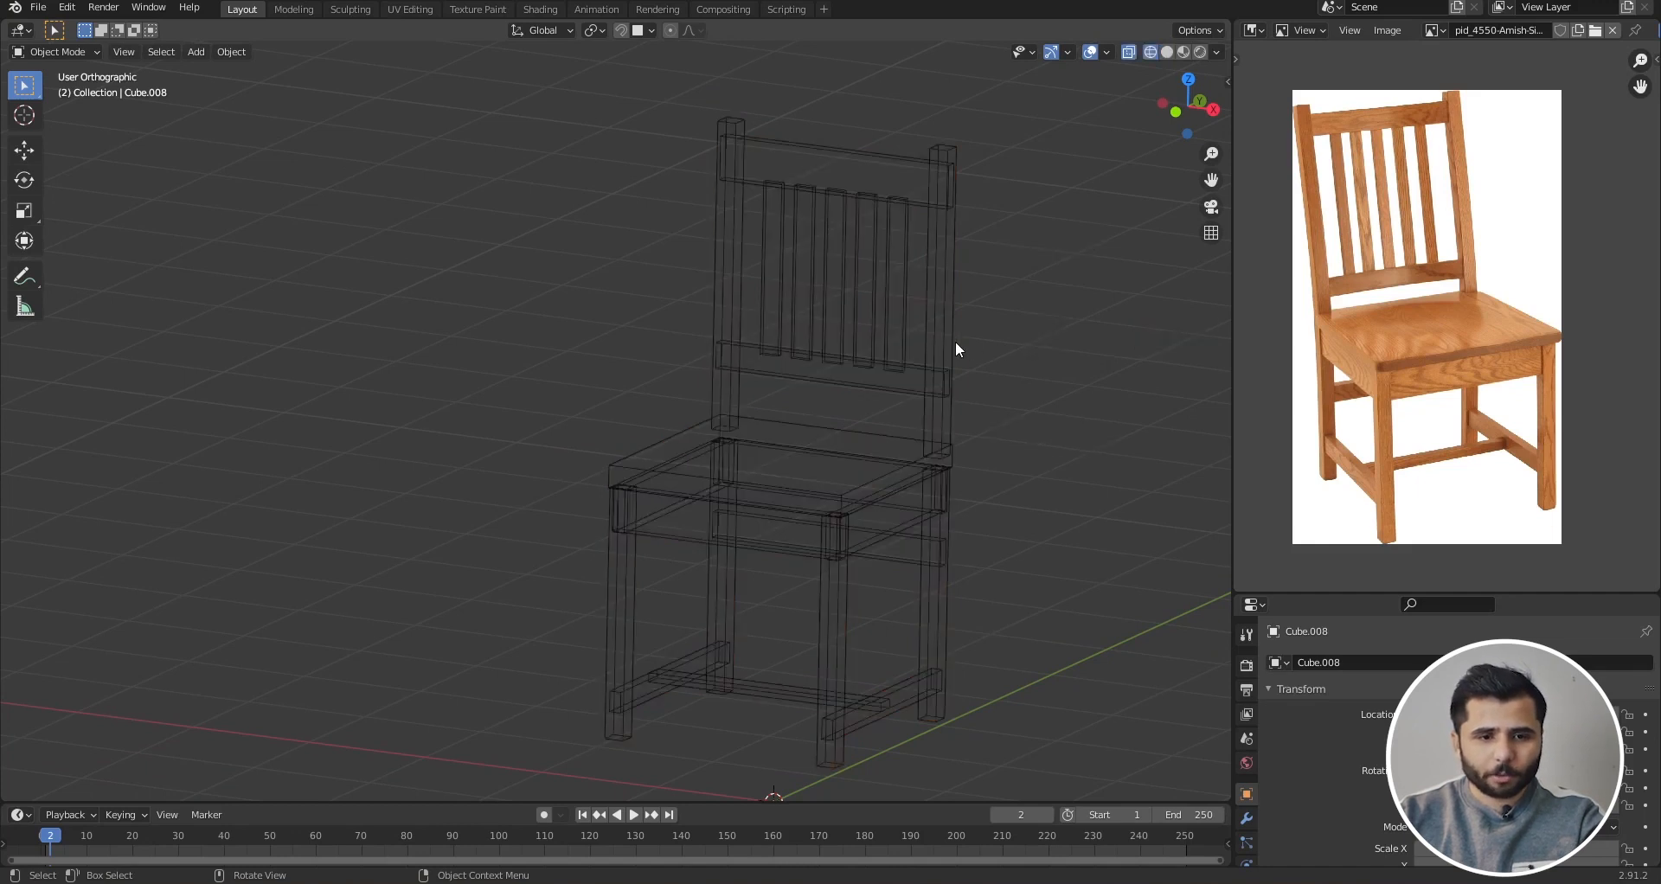
{"action": "middle_click_drag", "start_coordinate": [900, 226], "coordinate": [896, 394]}
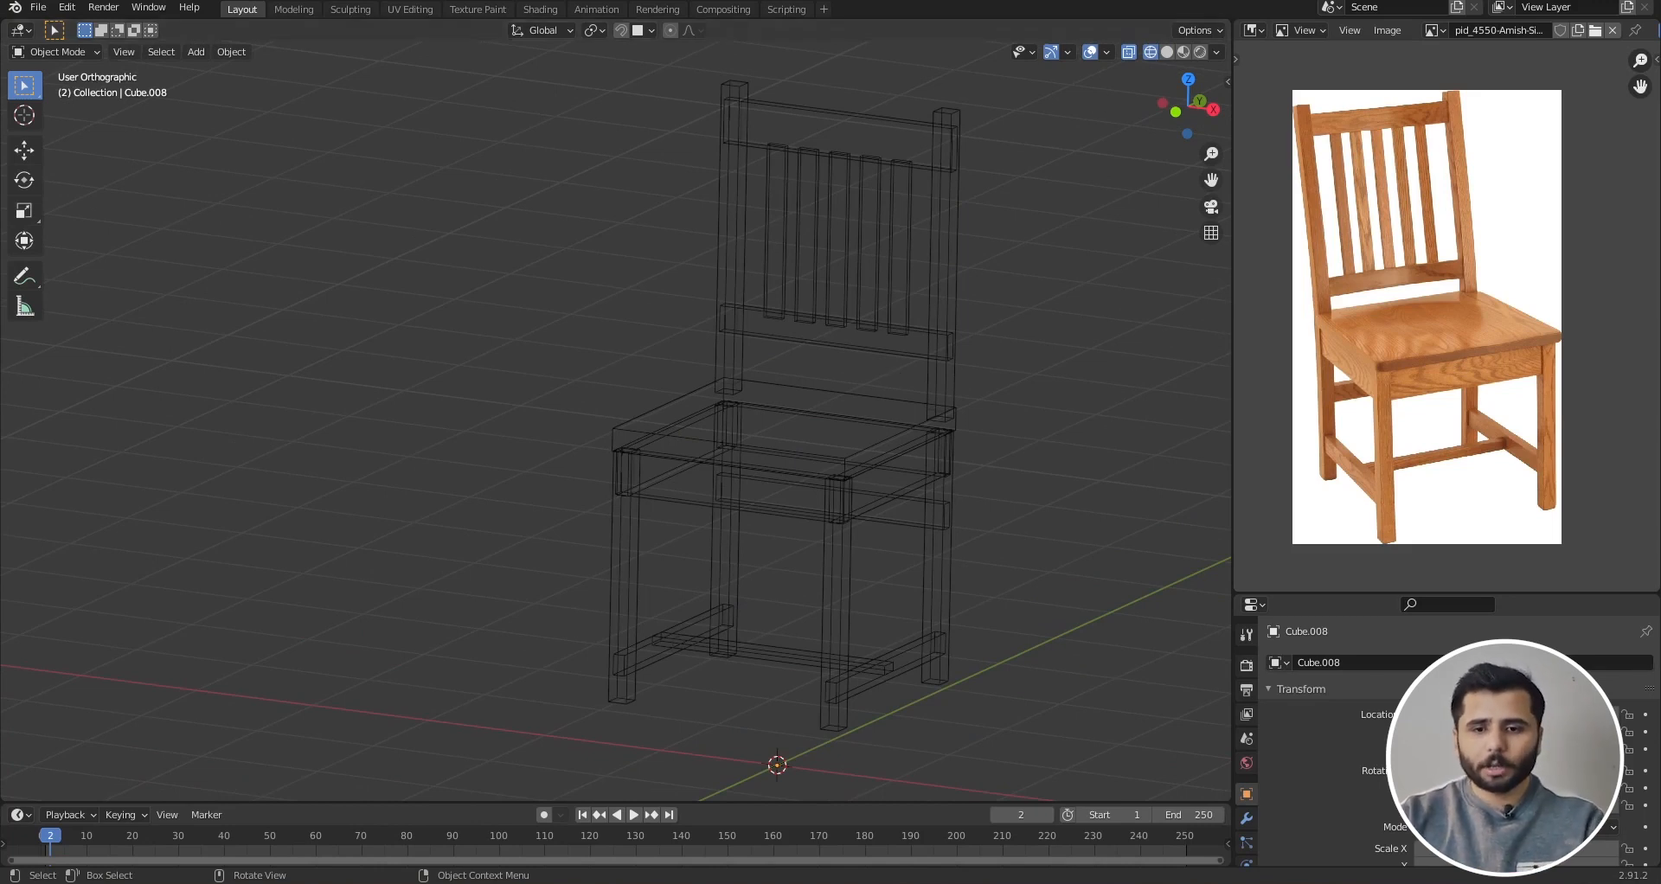
- Compare the chair in wireframe, solid, material preview and rendered shading, ending in solid shading
{"action": "left_click", "coordinate": [1167, 52]}
{"action": "left_click", "coordinate": [1150, 53]}
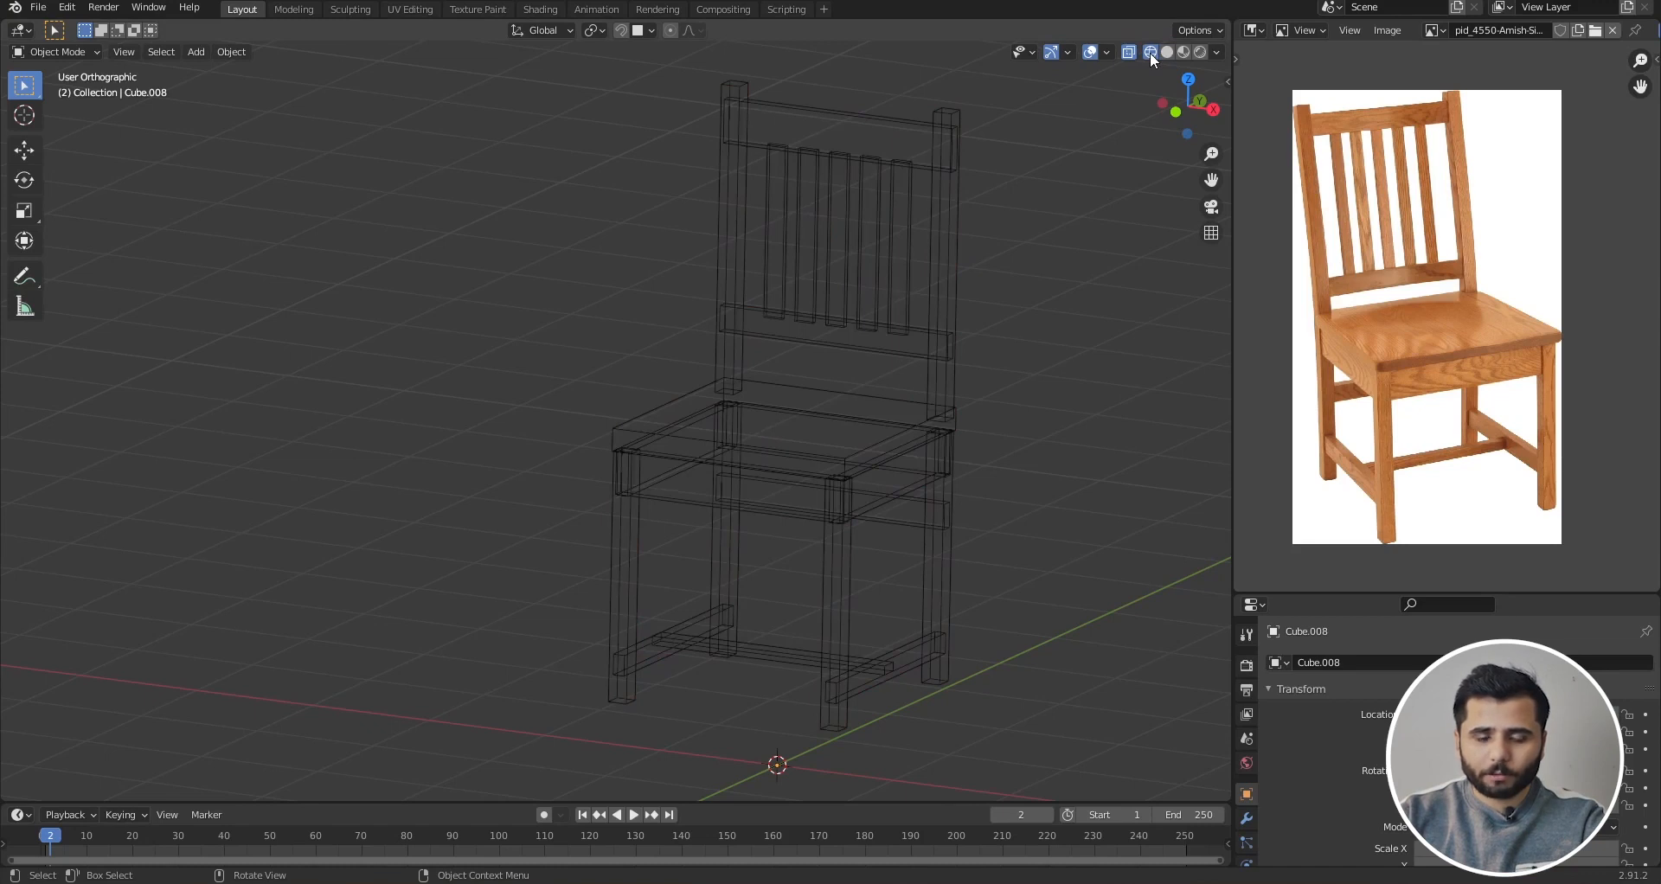
{"action": "left_click", "coordinate": [1167, 52]}
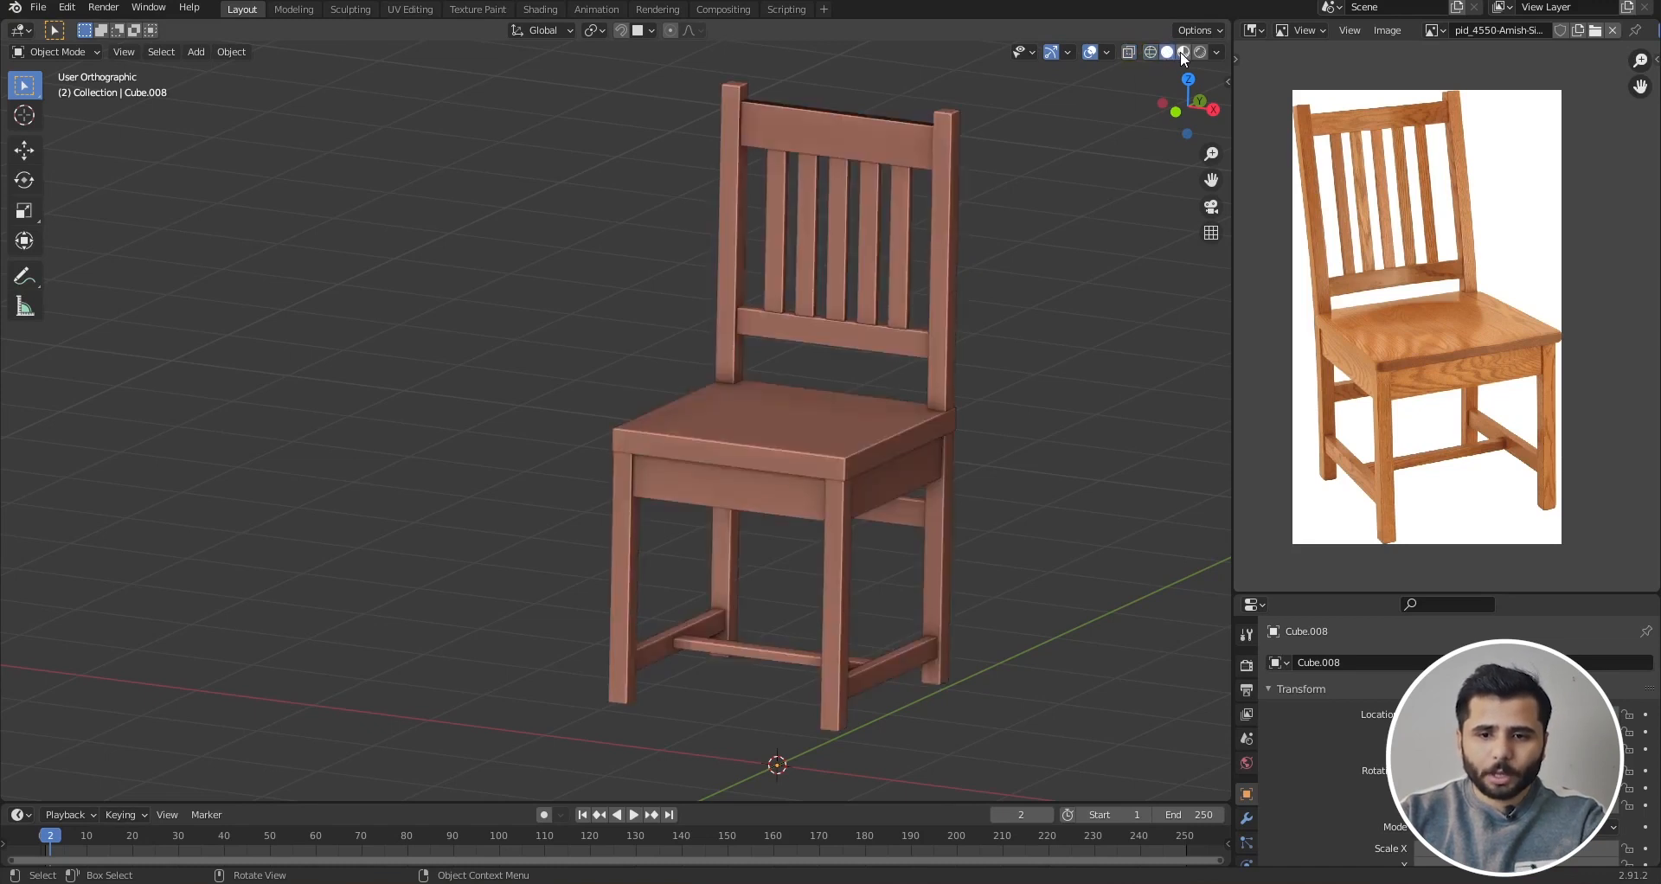
{"action": "left_click", "coordinate": [1182, 53]}
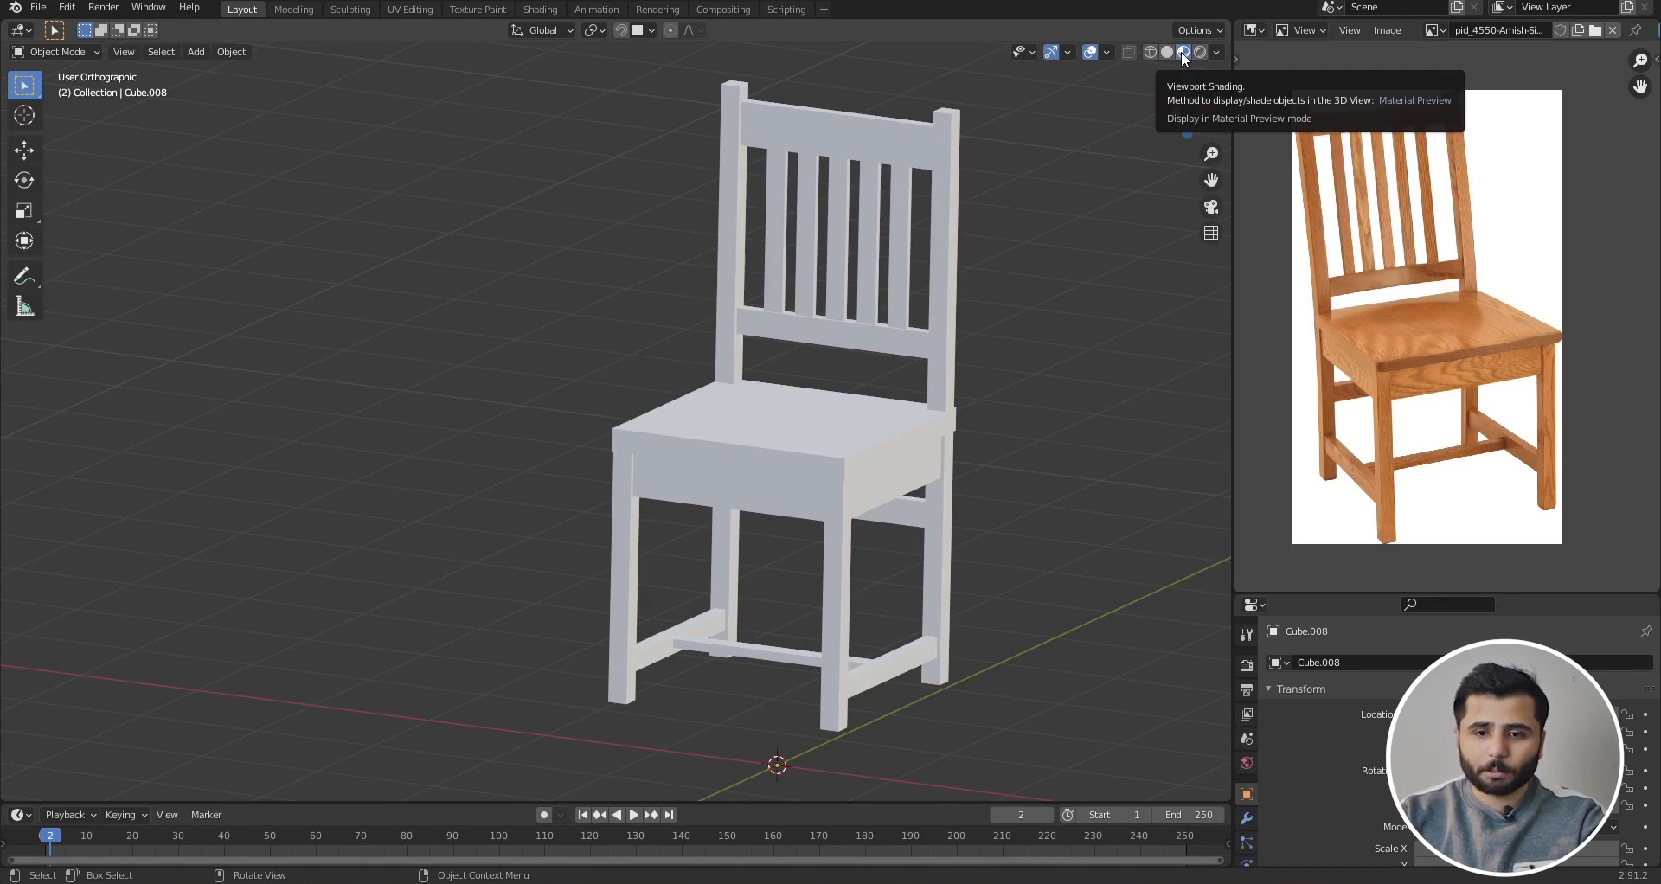
{"action": "left_click", "coordinate": [1198, 52]}
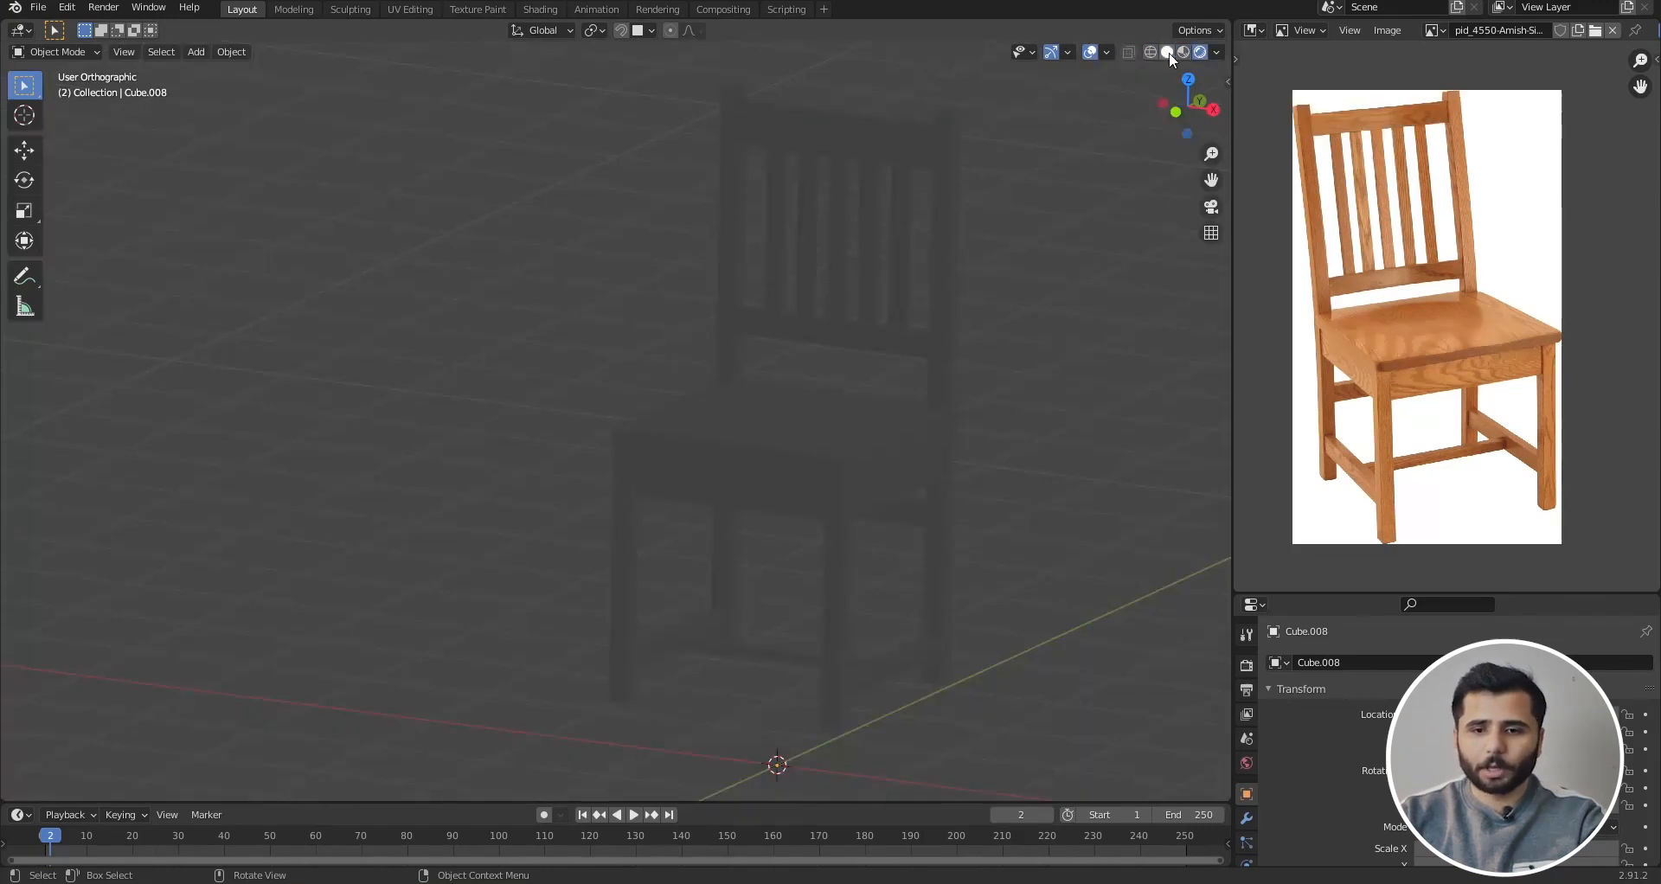
{"action": "left_click", "coordinate": [1170, 52]}
{"action": "left_click", "coordinate": [1147, 53]}
{"action": "left_click", "coordinate": [1160, 53]}
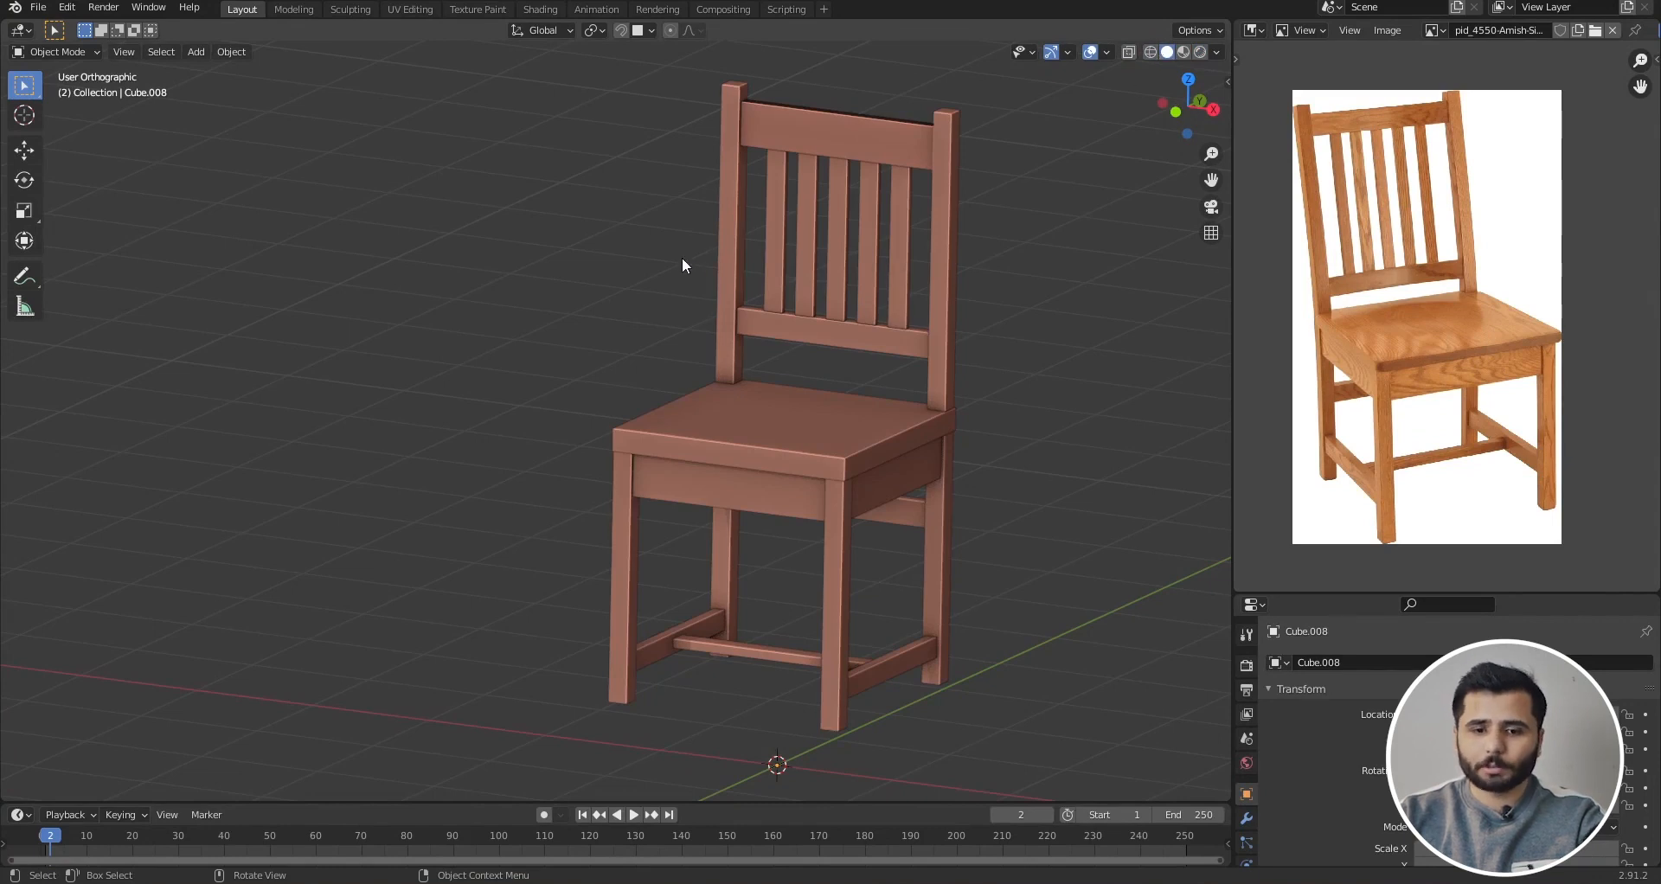
- Examine the overlapping parts of the chair's back in wireframe shading from the front
{"action": "left_click", "coordinate": [1151, 52]}
{"action": "scroll", "coordinate": [927, 177], "scroll_direction": "up", "scroll_amount": 5}
{"action": "left_click", "coordinate": [902, 171]}
{"action": "scroll", "coordinate": [913, 180], "scroll_direction": "down", "scroll_amount": 6}
{"action": "left_click", "coordinate": [958, 217]}
{"action": "scroll", "coordinate": [934, 260], "scroll_direction": "down", "scroll_amount": 1}
{"action": "scroll", "coordinate": [880, 397], "scroll_direction": "up", "scroll_amount": 1}
{"action": "key", "text": "KP_1"}
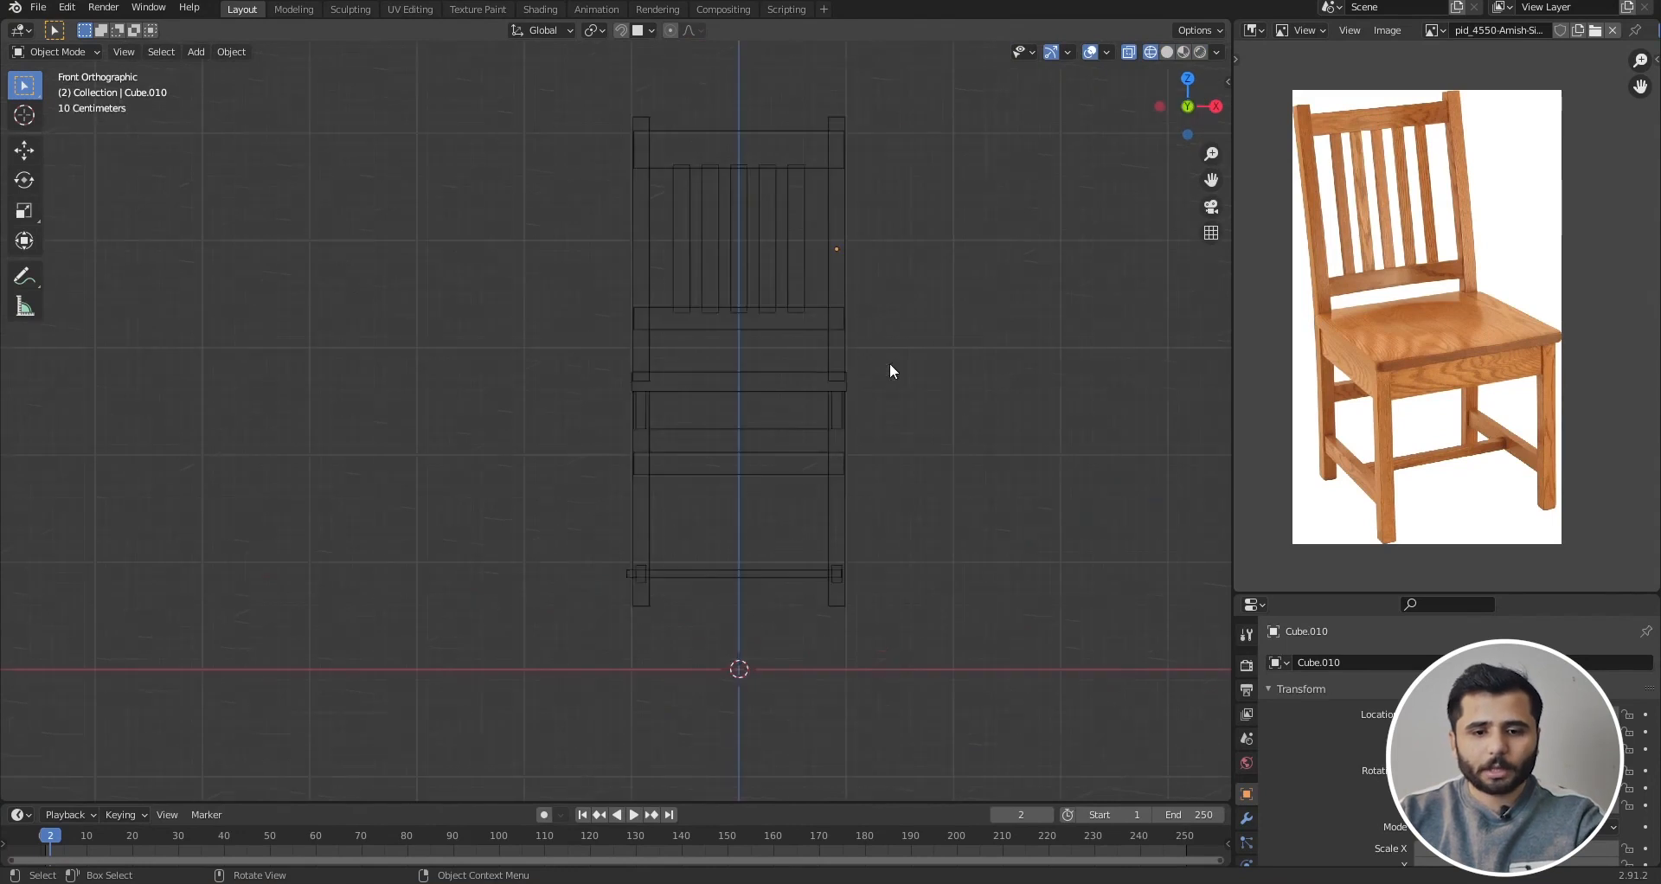
{"action": "scroll", "coordinate": [778, 424], "scroll_direction": "up", "scroll_amount": 3}
{"action": "scroll", "coordinate": [822, 454], "scroll_direction": "down", "scroll_amount": 3}
{"action": "scroll", "coordinate": [821, 346], "scroll_direction": "up", "scroll_amount": 1}
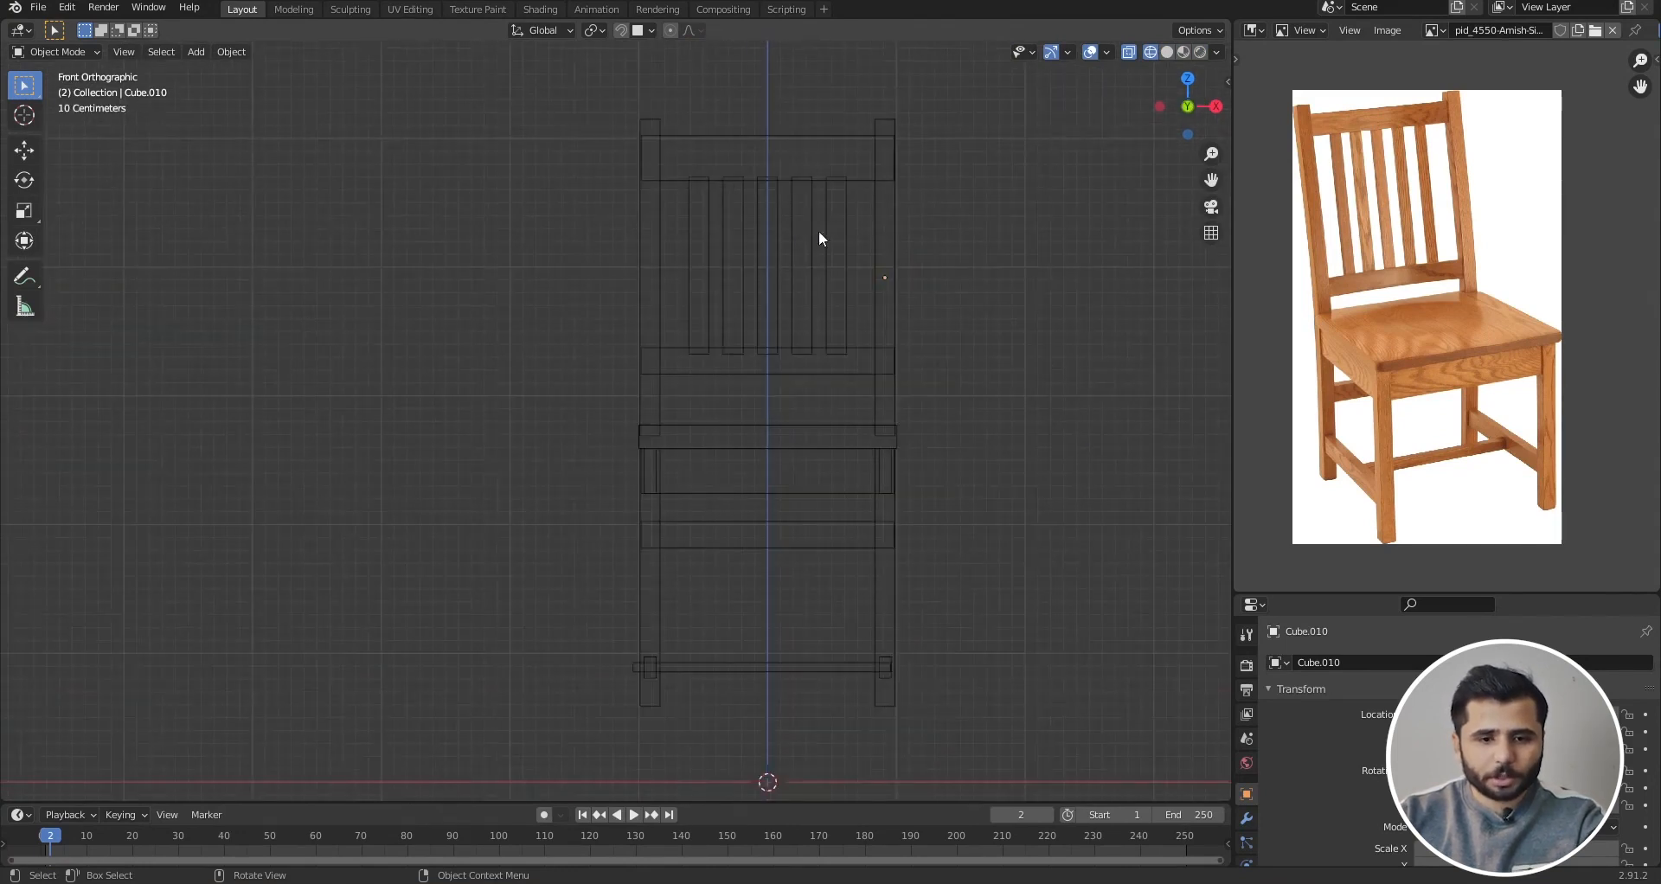
{"action": "scroll", "coordinate": [692, 161], "scroll_direction": "up", "scroll_amount": 1}
{"action": "scroll", "coordinate": [865, 194], "scroll_direction": "up", "scroll_amount": 4}
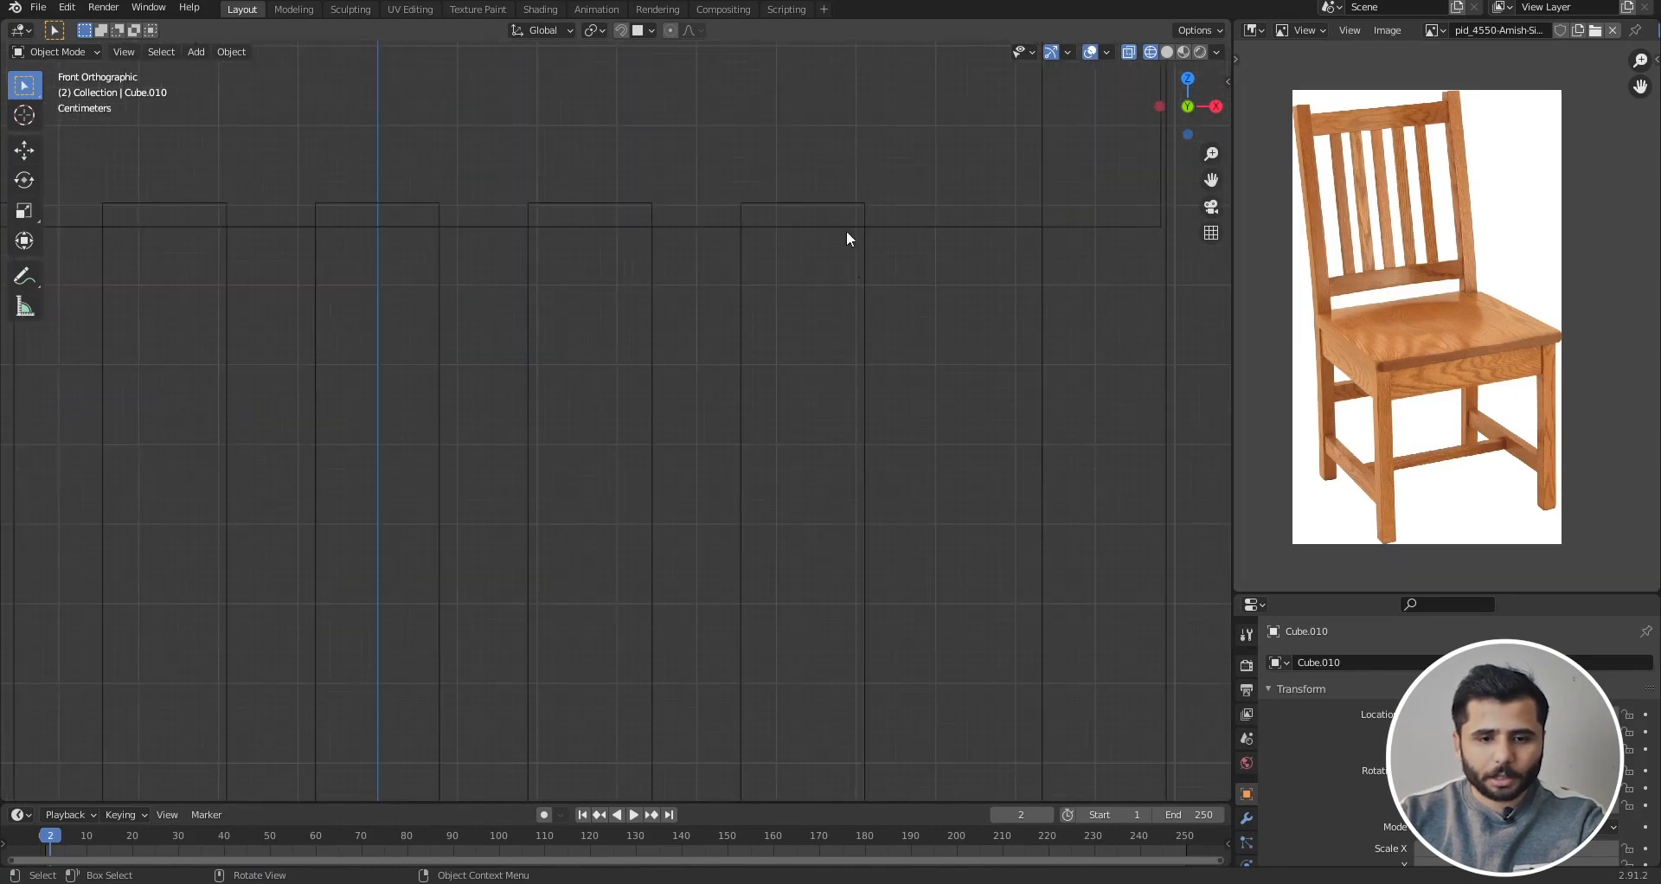
- Try to scale the back slats along the Z axis in solid shading
{"action": "key", "text": "shift+z"}
{"action": "left_click", "coordinate": [843, 291], "text": "shift"}
{"action": "scroll", "coordinate": [899, 215], "scroll_direction": "up", "scroll_amount": 1}
{"action": "key", "text": "s"}
{"action": "key", "text": "z"}
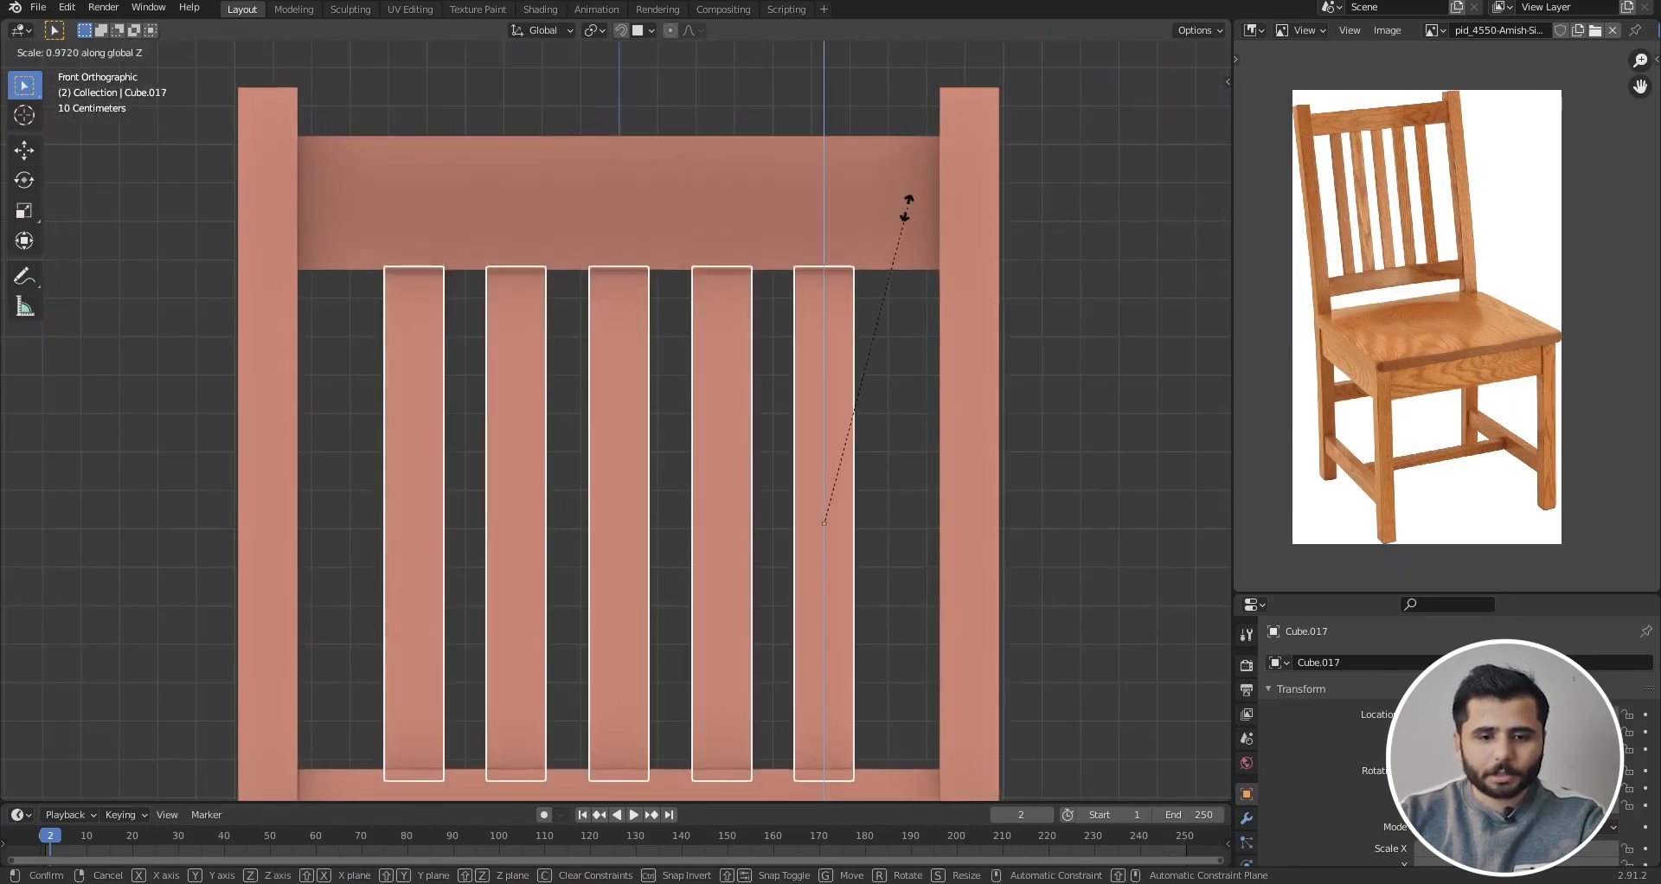
{"action": "left_click", "coordinate": [884, 279]}
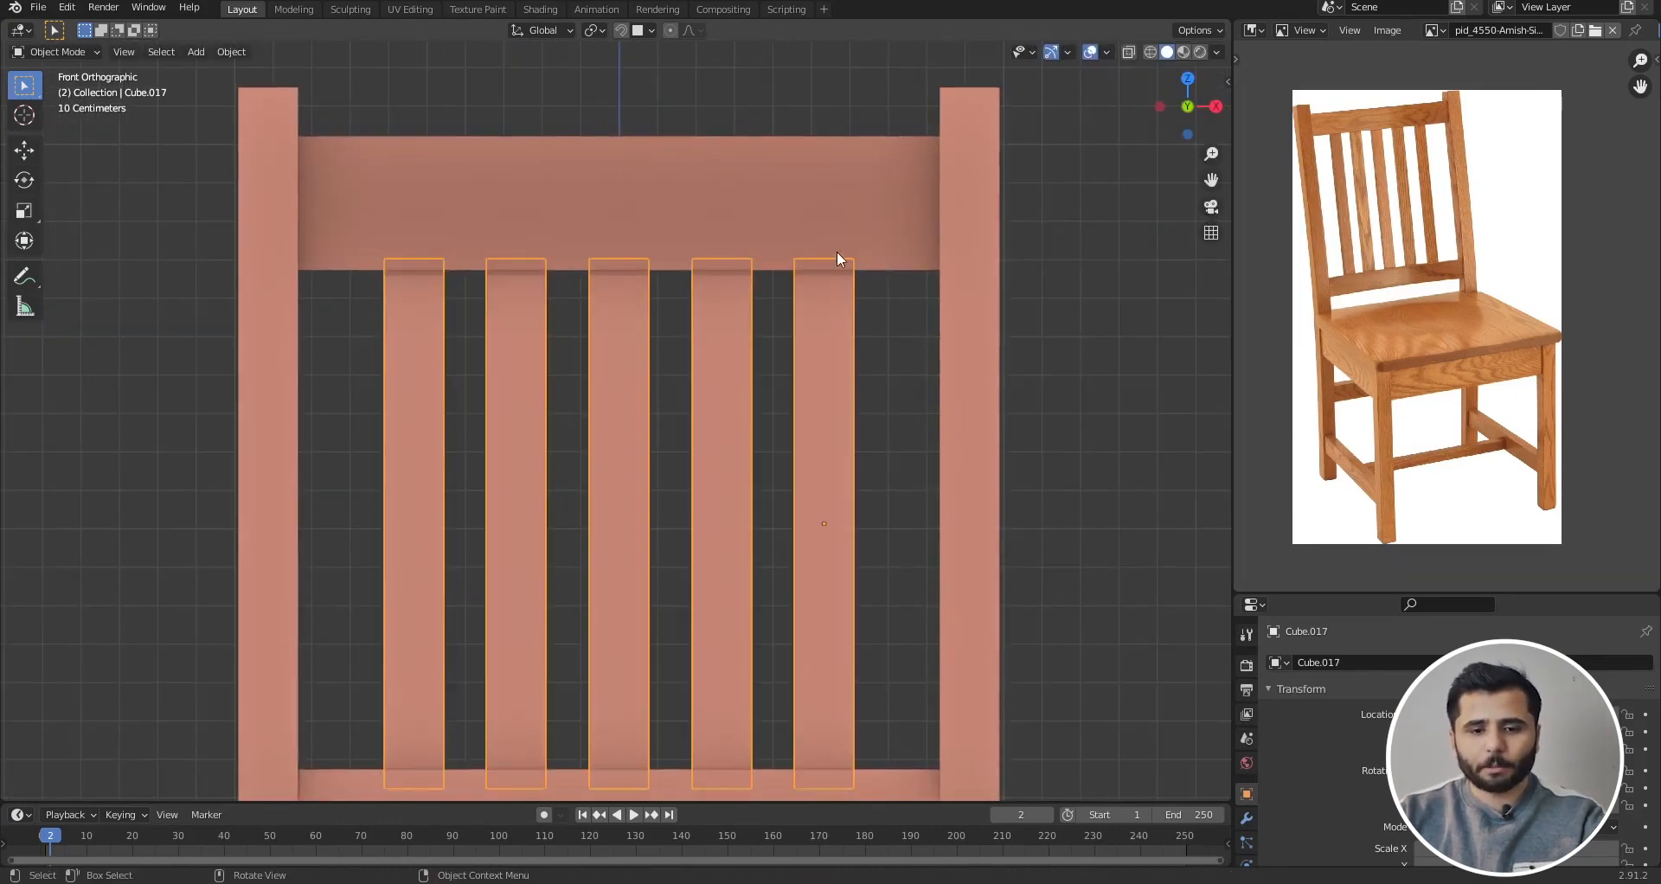
- Try to scale the back slats along the Z axis in wireframe shading
{"action": "scroll", "coordinate": [846, 252], "scroll_direction": "down", "scroll_amount": 2}
{"action": "scroll", "coordinate": [831, 264], "scroll_direction": "up", "scroll_amount": 2}
{"action": "key", "text": "shift+z"}
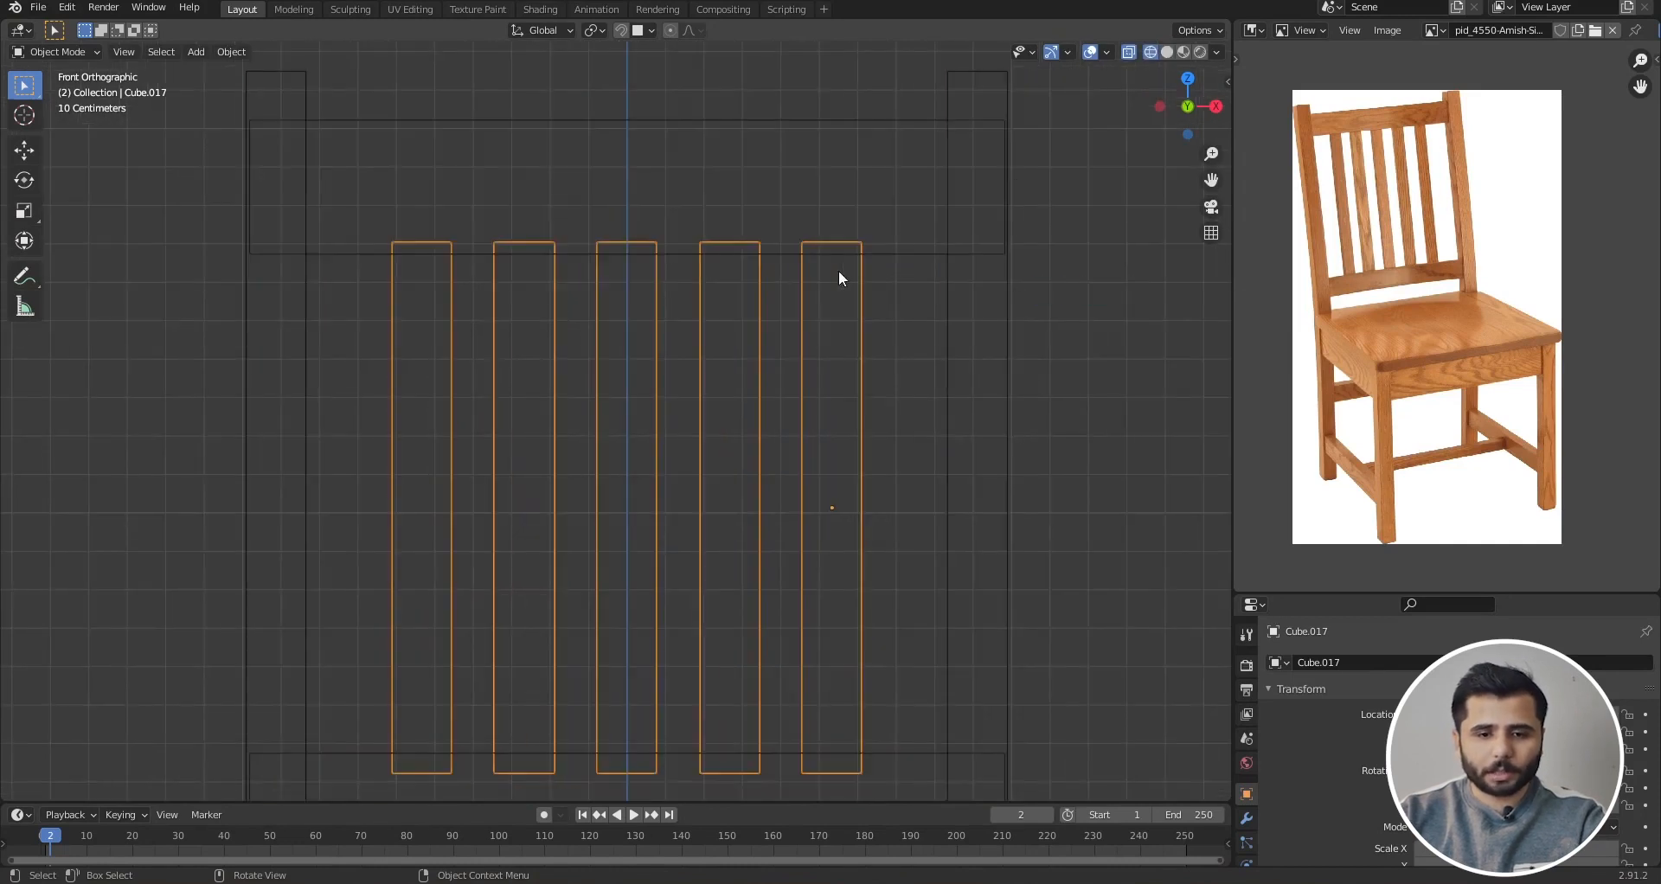
{"action": "scroll", "coordinate": [872, 265], "scroll_direction": "down", "scroll_amount": 1}
{"action": "scroll", "coordinate": [872, 265], "scroll_direction": "up", "scroll_amount": 1}
{"action": "key", "text": "s"}
{"action": "key", "text": "z"}
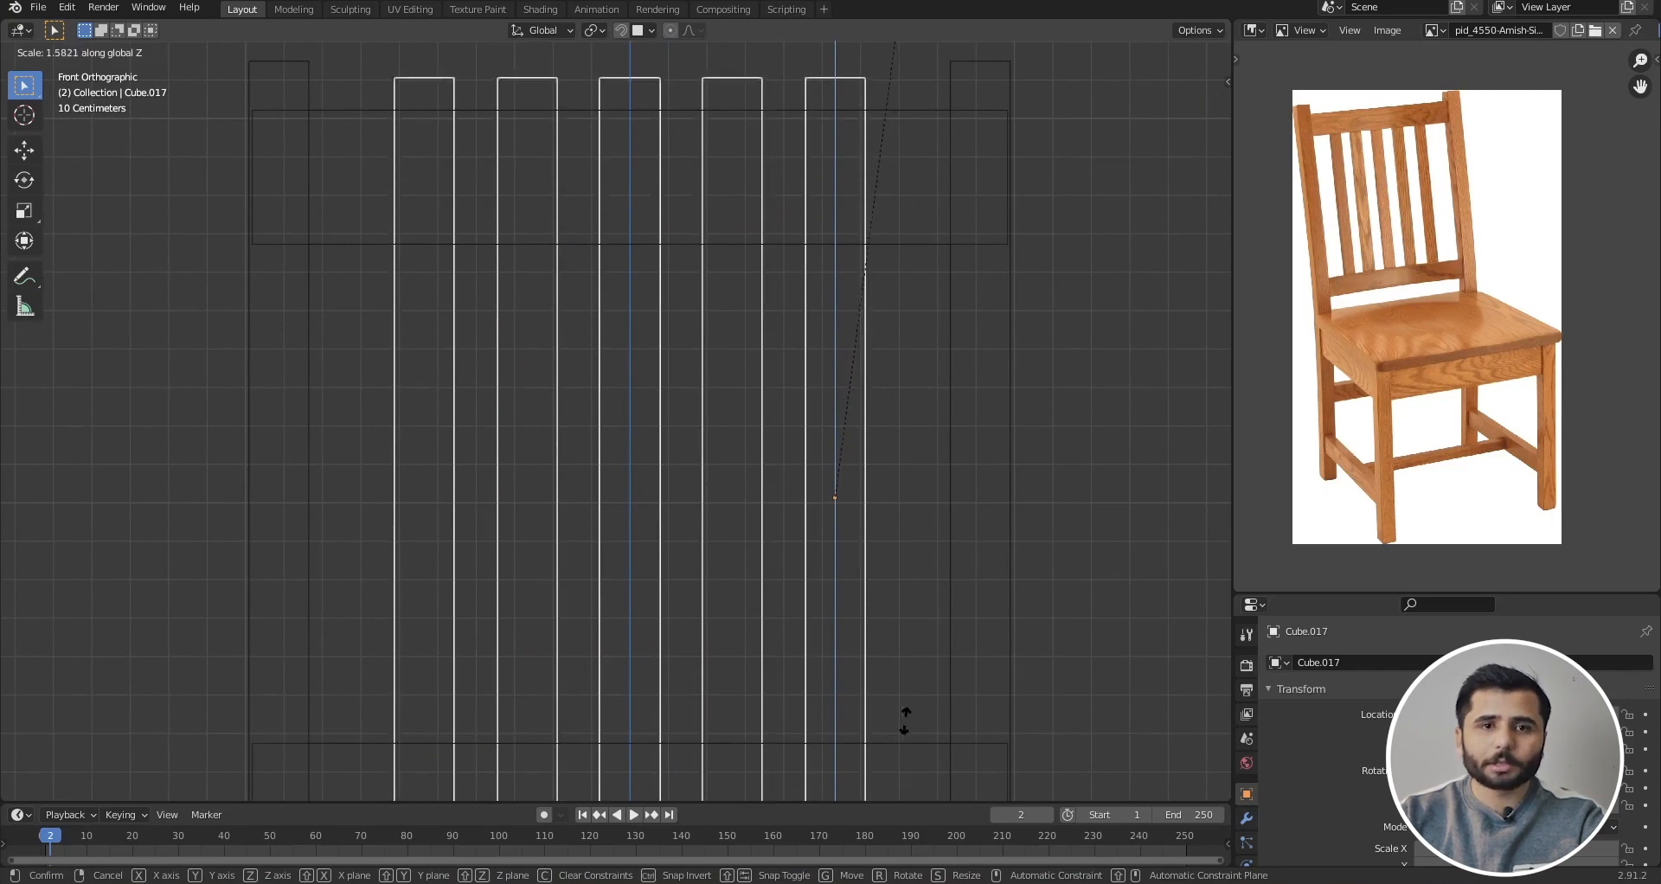
{"action": "left_click", "coordinate": [902, 164]}
{"action": "scroll", "coordinate": [901, 166], "scroll_direction": "down", "scroll_amount": 2}
- Return to solid shading and try the Z-axis scaling of the back slats once more
{"action": "key", "text": "shift+z"}
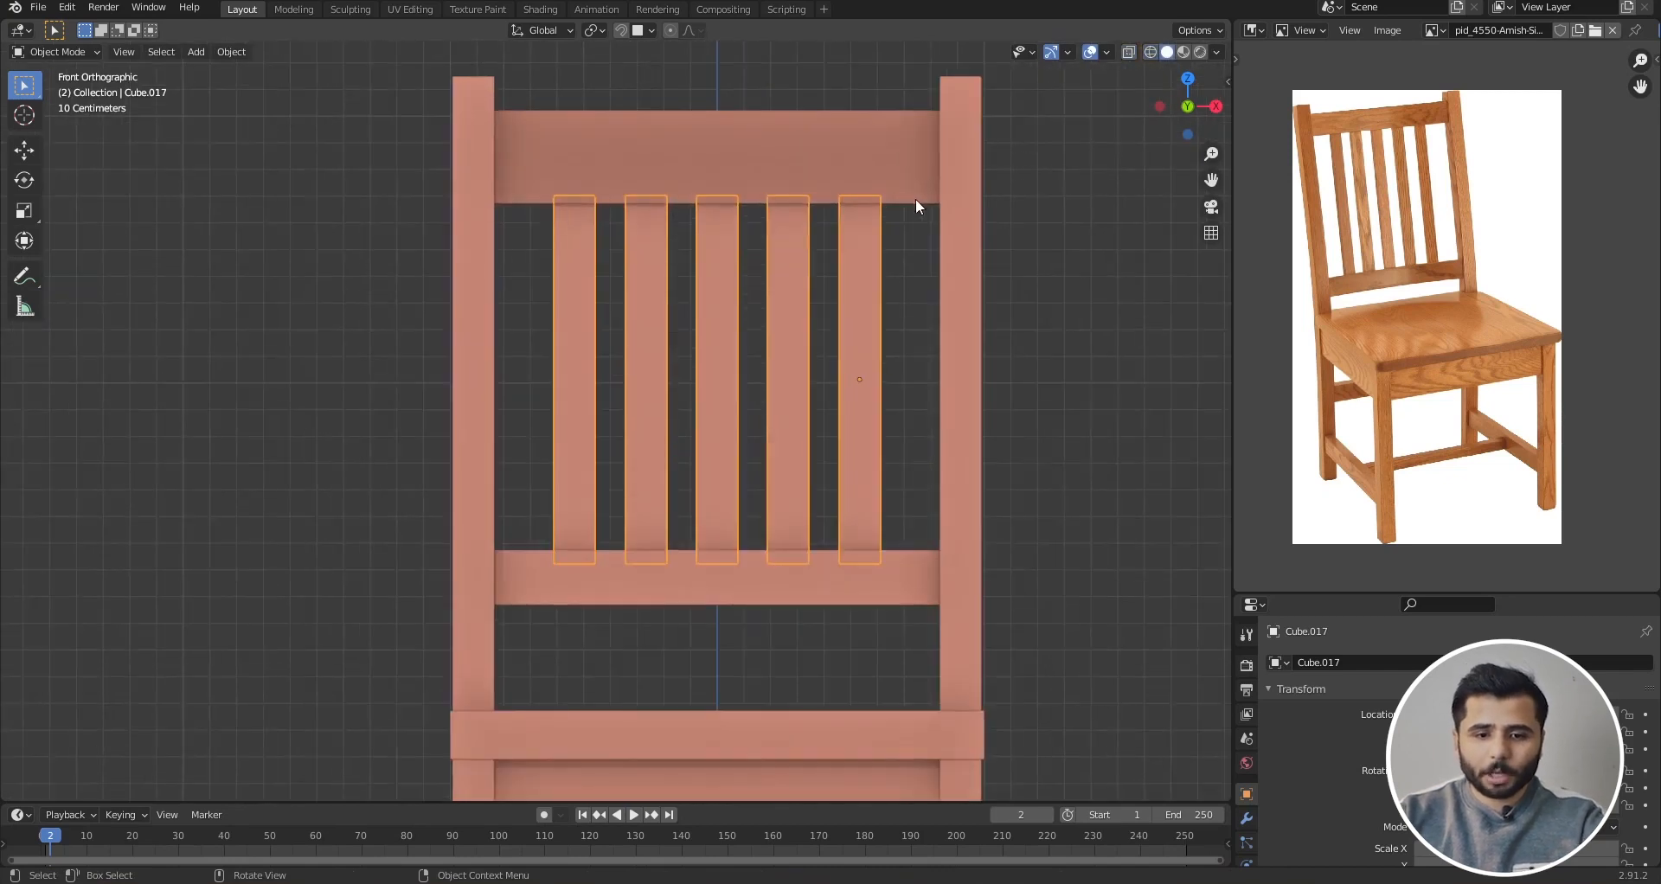
{"action": "key", "text": "s"}
{"action": "key", "text": "z"}
{"action": "left_click", "coordinate": [929, 159]}
{"action": "scroll", "coordinate": [846, 348], "scroll_direction": "down", "scroll_amount": 1}
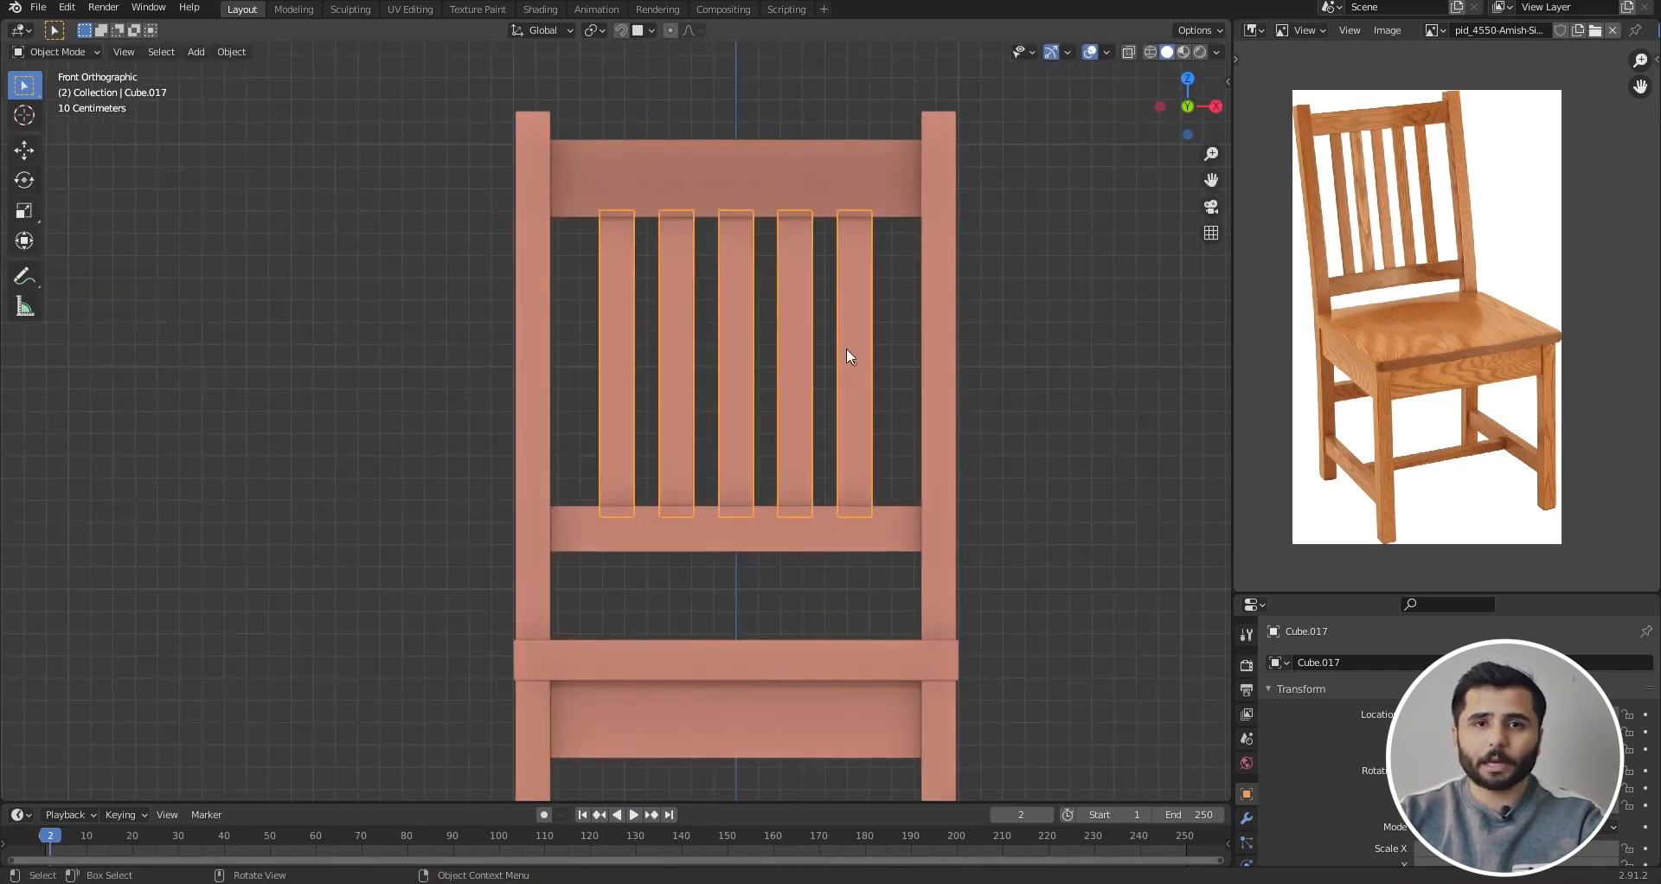
- Switch to wireframe shading and select the backrest's top rail together with the right back post
{"action": "scroll", "coordinate": [849, 341], "scroll_direction": "down", "scroll_amount": 2}
{"action": "scroll", "coordinate": [866, 269], "scroll_direction": "up", "scroll_amount": 5}
{"action": "key", "text": "z"}
{"action": "left_click", "coordinate": [630, 241]}
{"action": "scroll", "coordinate": [908, 194], "scroll_direction": "up", "scroll_amount": 3}
{"action": "scroll", "coordinate": [878, 225], "scroll_direction": "down", "scroll_amount": 5}
{"action": "left_click", "coordinate": [854, 194]}
{"action": "left_click", "coordinate": [678, 300]}
{"action": "left_click", "coordinate": [835, 187]}
{"action": "scroll", "coordinate": [834, 190], "scroll_direction": "up", "scroll_amount": 3}
{"action": "scroll", "coordinate": [913, 261], "scroll_direction": "down", "scroll_amount": 3}
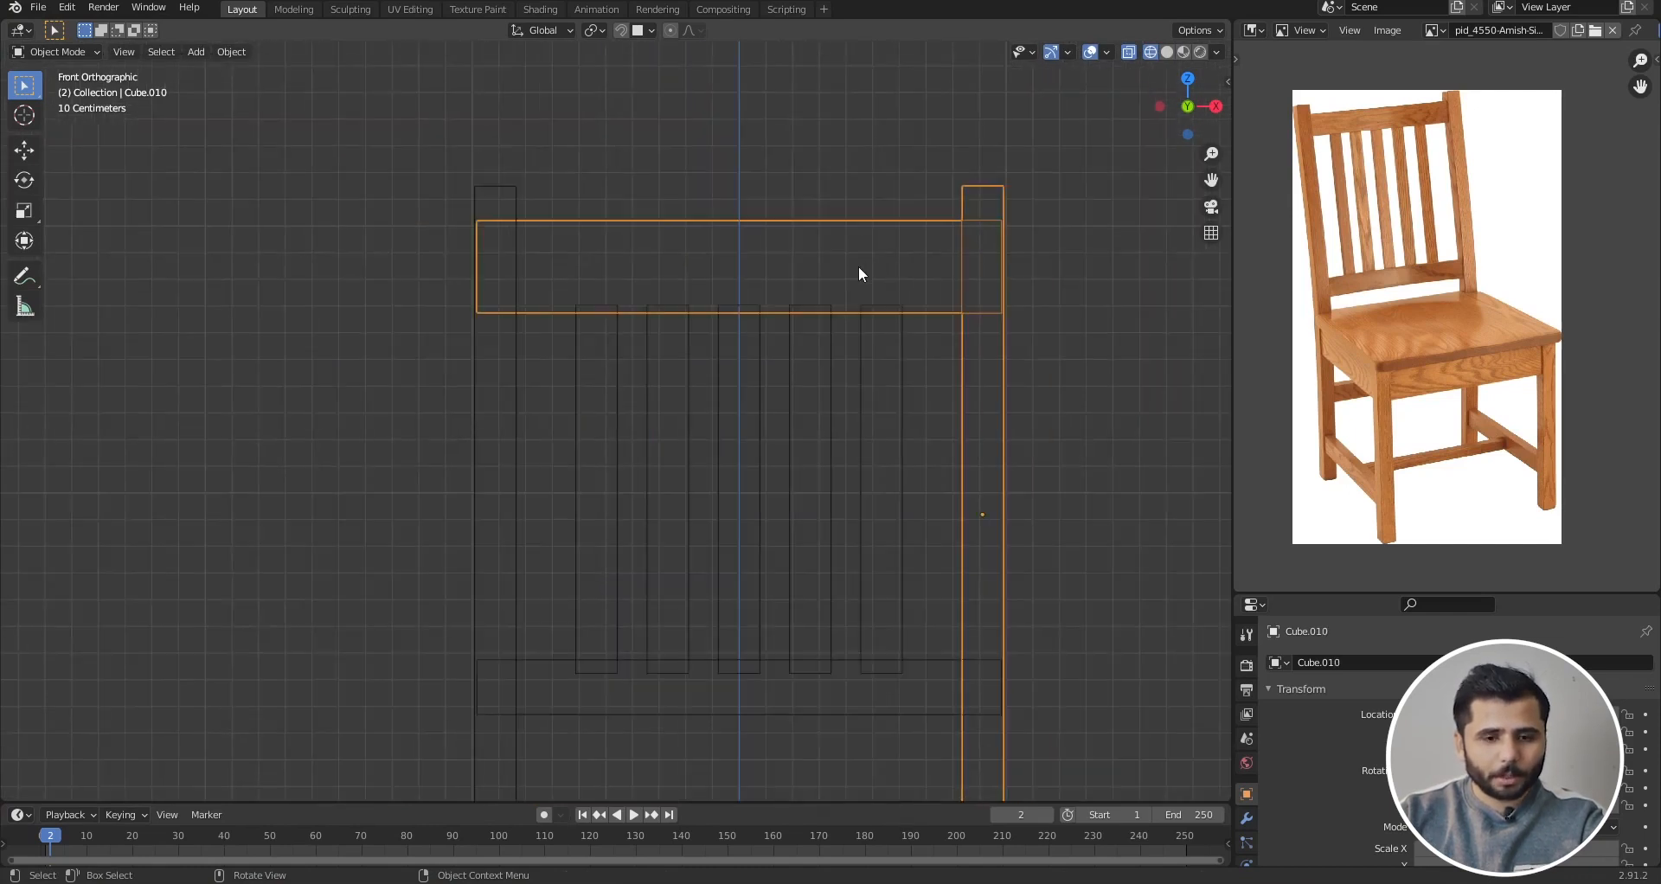
- Add a cube on the top rail near the right back post and scale it down to a small block in right view
{"action": "key", "text": "shift+a"}
{"action": "mouse_move", "coordinate": [867, 263]}
{"action": "left_click", "coordinate": [964, 278]}
{"action": "key", "text": "KP_3"}
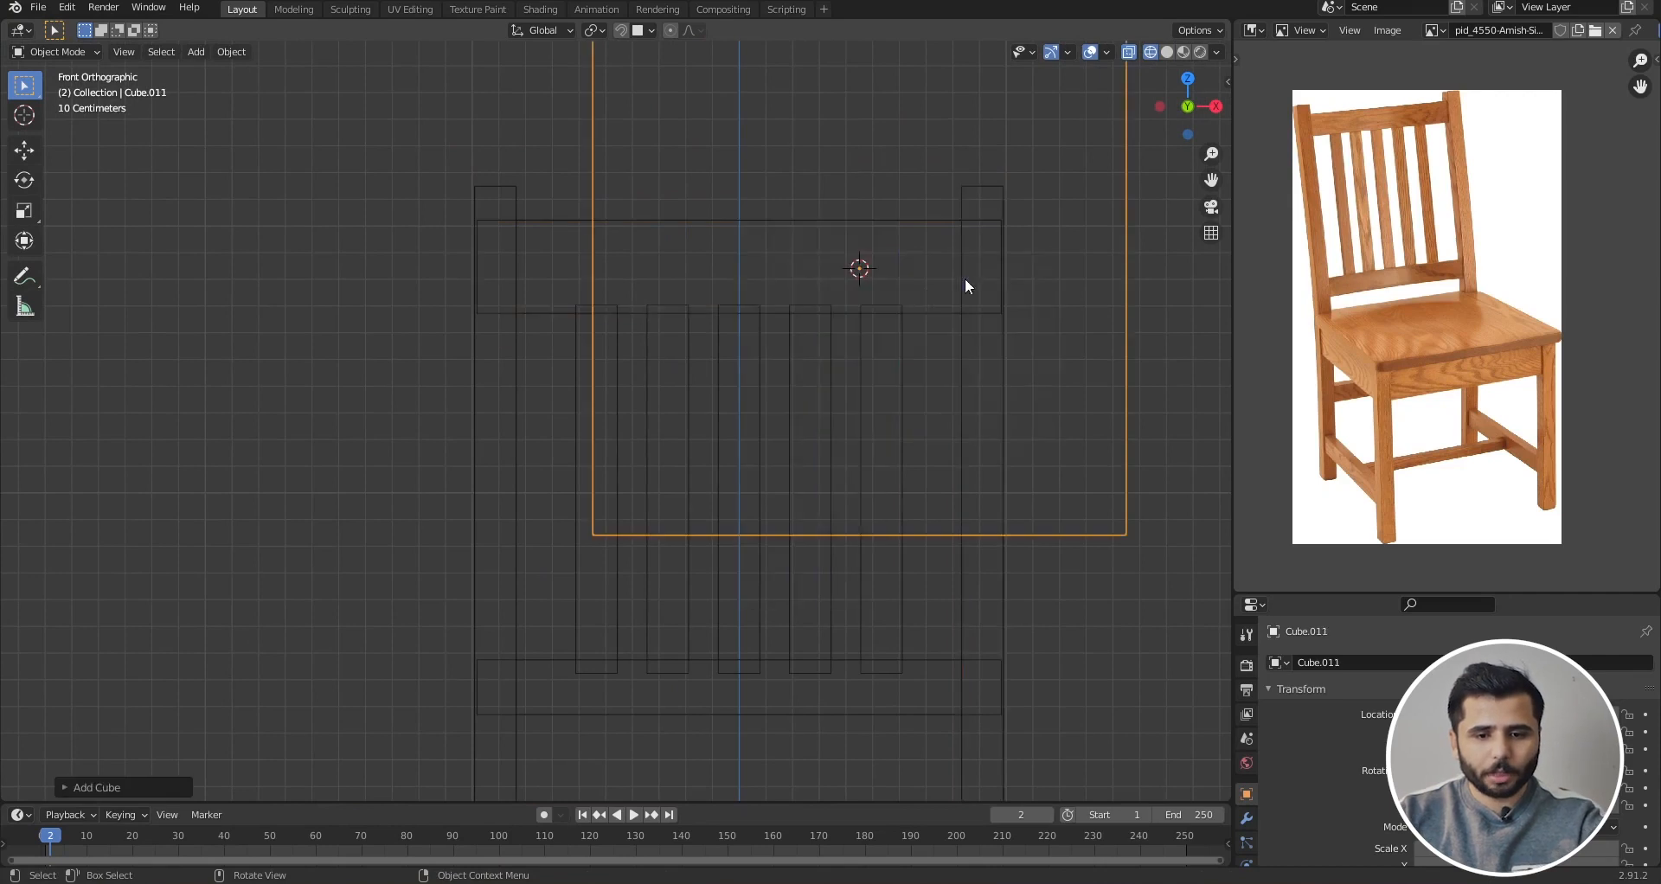
{"action": "key", "text": "s"}
{"action": "left_click", "coordinate": [868, 264]}
{"action": "scroll", "coordinate": [872, 261], "scroll_direction": "up", "scroll_amount": 4}
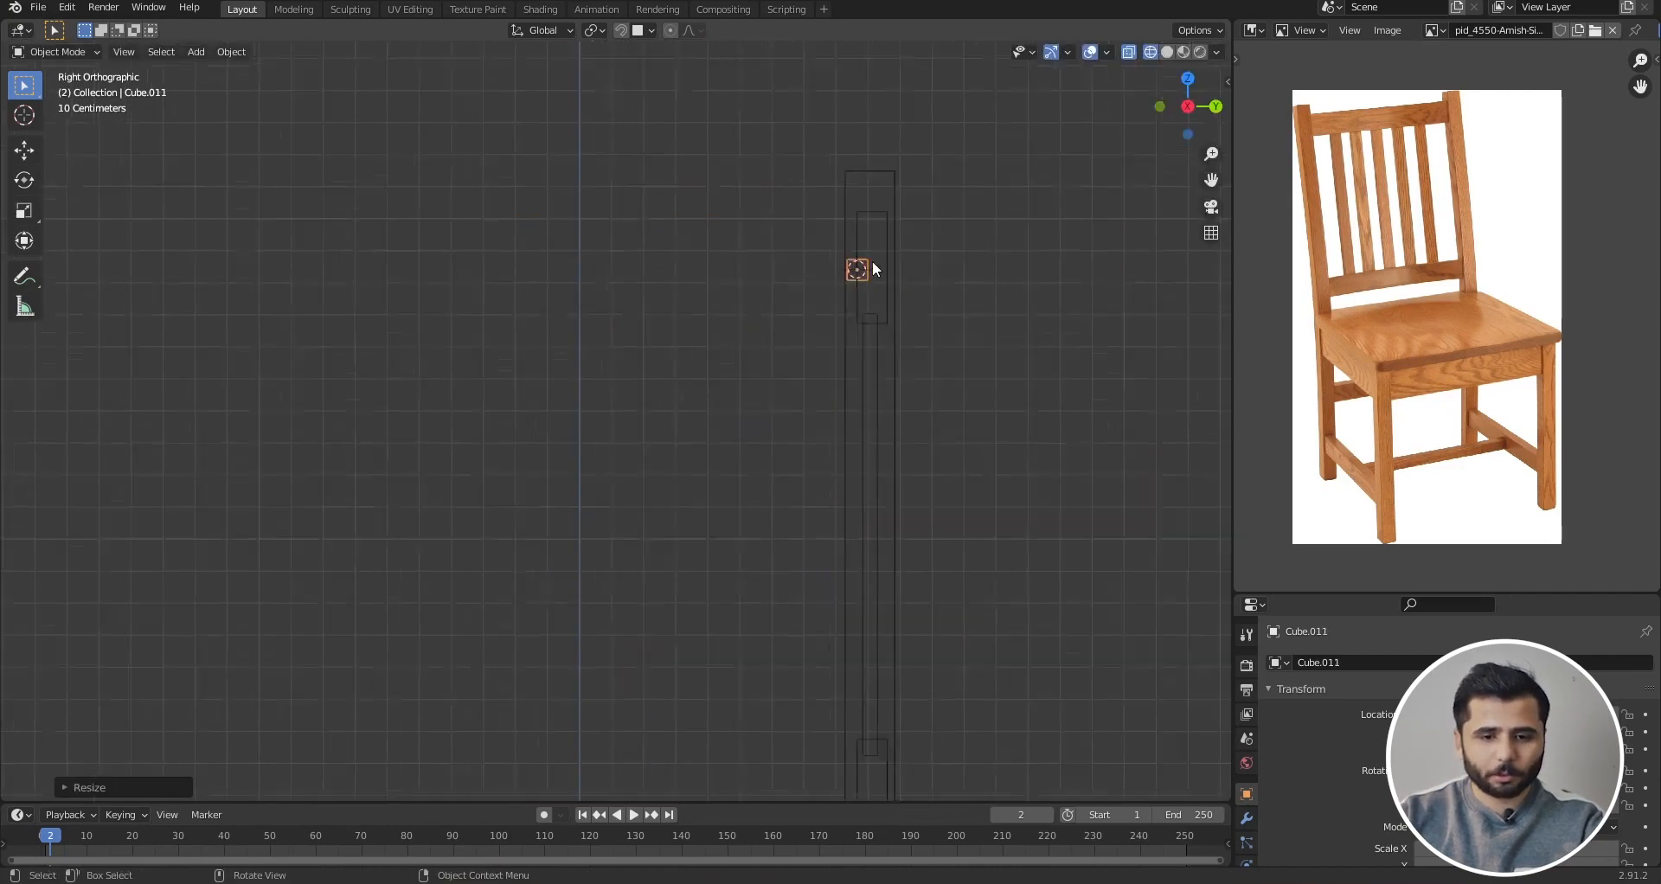
- Move the small block inside the top rail's thickness and return to solid shading in front view
{"action": "key", "text": "g"}
{"action": "left_click", "coordinate": [897, 268]}
{"action": "key", "text": "grave"}
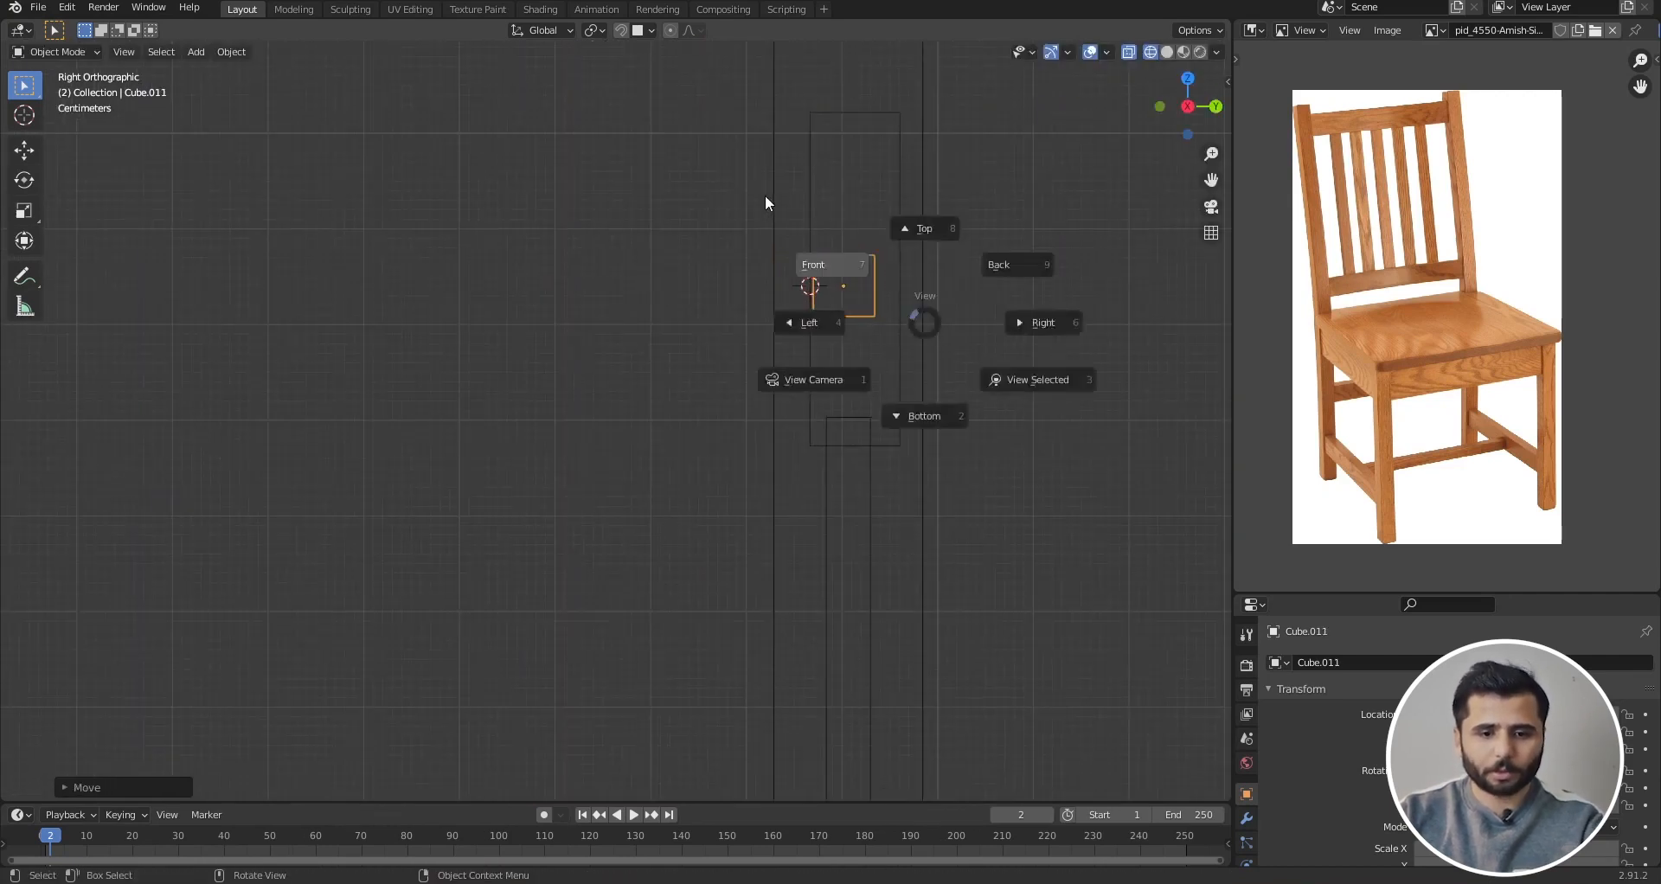
{"action": "left_click", "coordinate": [767, 199]}
{"action": "key", "text": "shift+z"}
- Examine the front of the backrest in solid shading around the hidden block and the joints between rail and posts
{"action": "scroll", "coordinate": [795, 314], "scroll_direction": "down", "scroll_amount": 8}
{"action": "left_click", "coordinate": [844, 210]}
{"action": "scroll", "coordinate": [831, 283], "scroll_direction": "down", "scroll_amount": 1}
{"action": "left_click", "coordinate": [820, 298]}
{"action": "scroll", "coordinate": [809, 312], "scroll_direction": "up", "scroll_amount": 5}
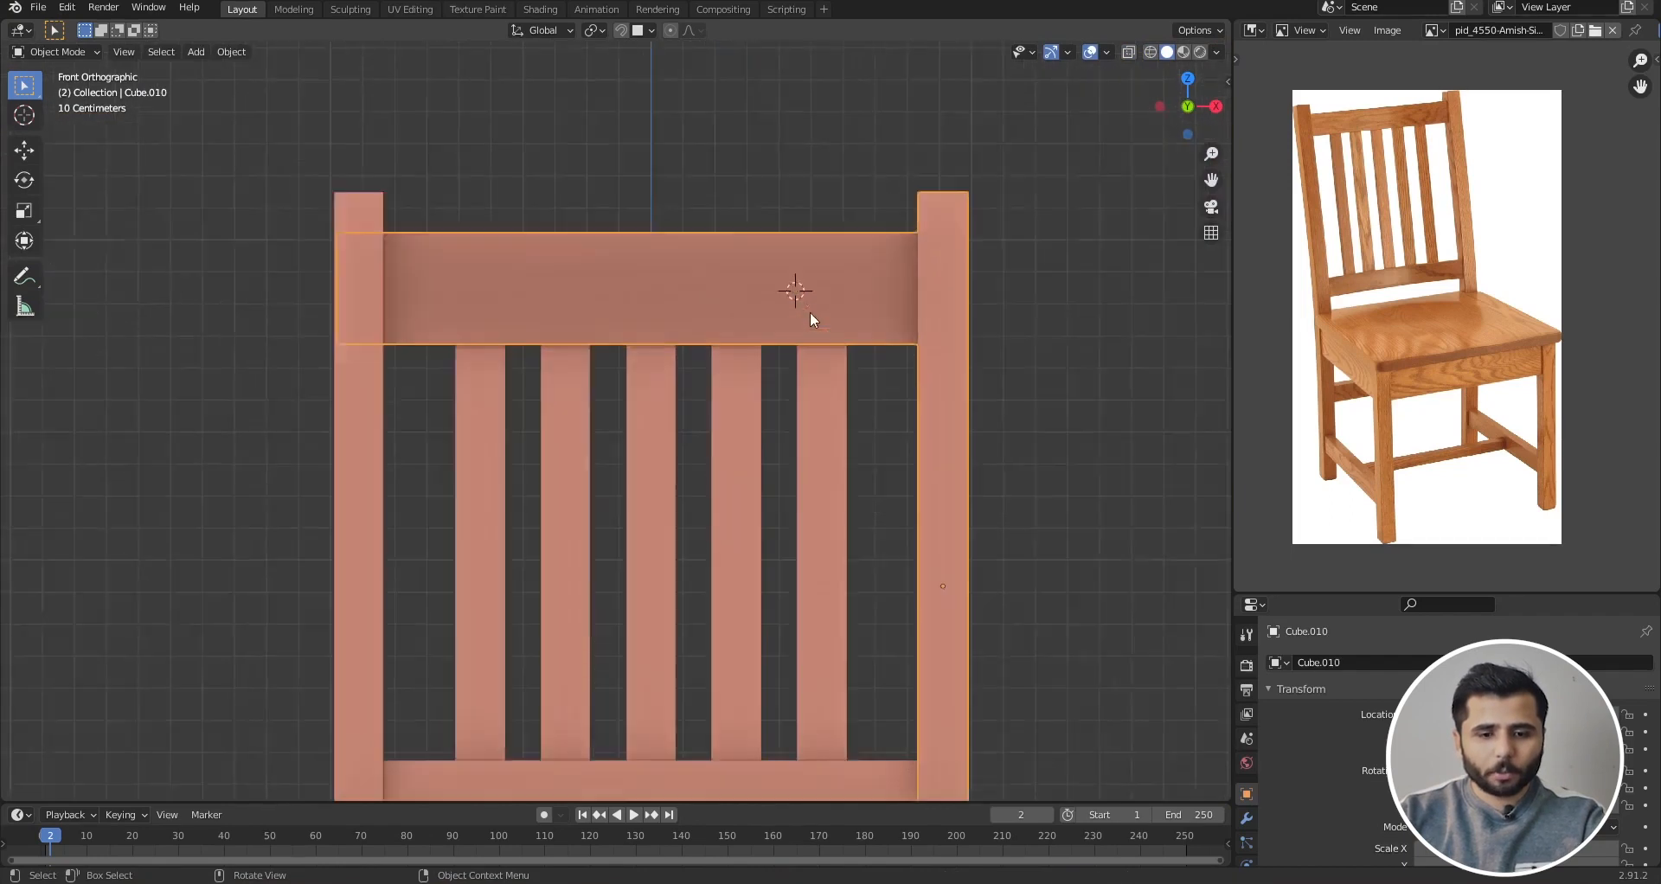
{"action": "left_click", "coordinate": [865, 185]}
{"action": "scroll", "coordinate": [856, 260], "scroll_direction": "down", "scroll_amount": 5}
{"action": "middle_click_drag", "start_coordinate": [848, 352], "coordinate": [671, 468]}
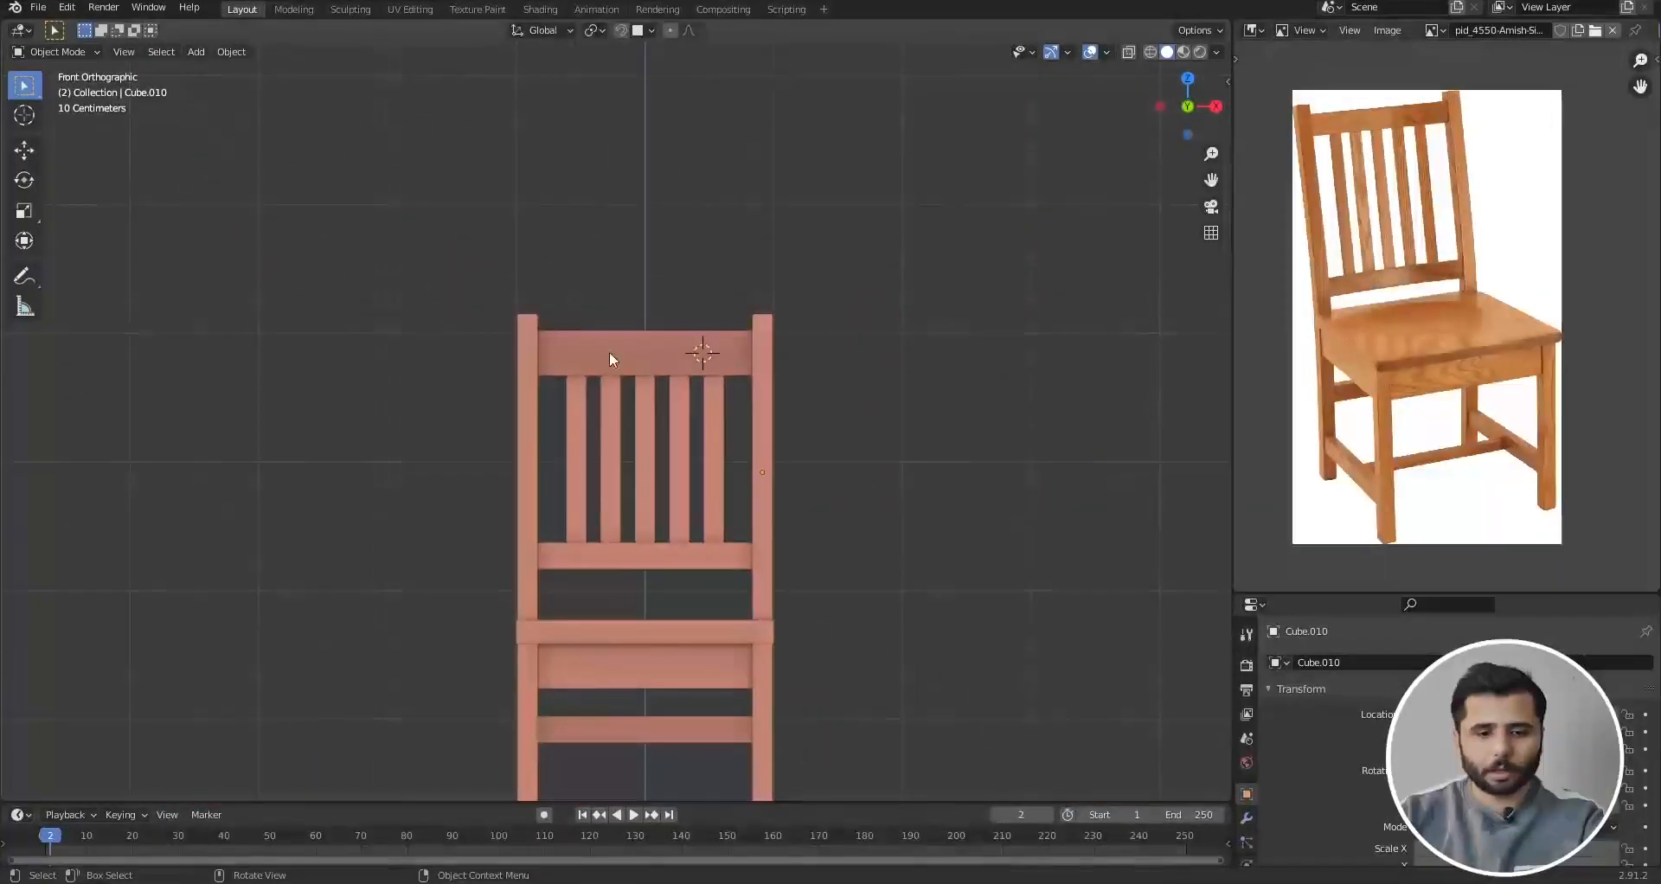
{"action": "scroll", "coordinate": [609, 351], "scroll_direction": "up", "scroll_amount": 4}
- Turn on X-Ray in solid shading to inspect the hidden block and overlapping backrest parts, and turn X-Ray off again
{"action": "left_click", "coordinate": [1217, 52]}
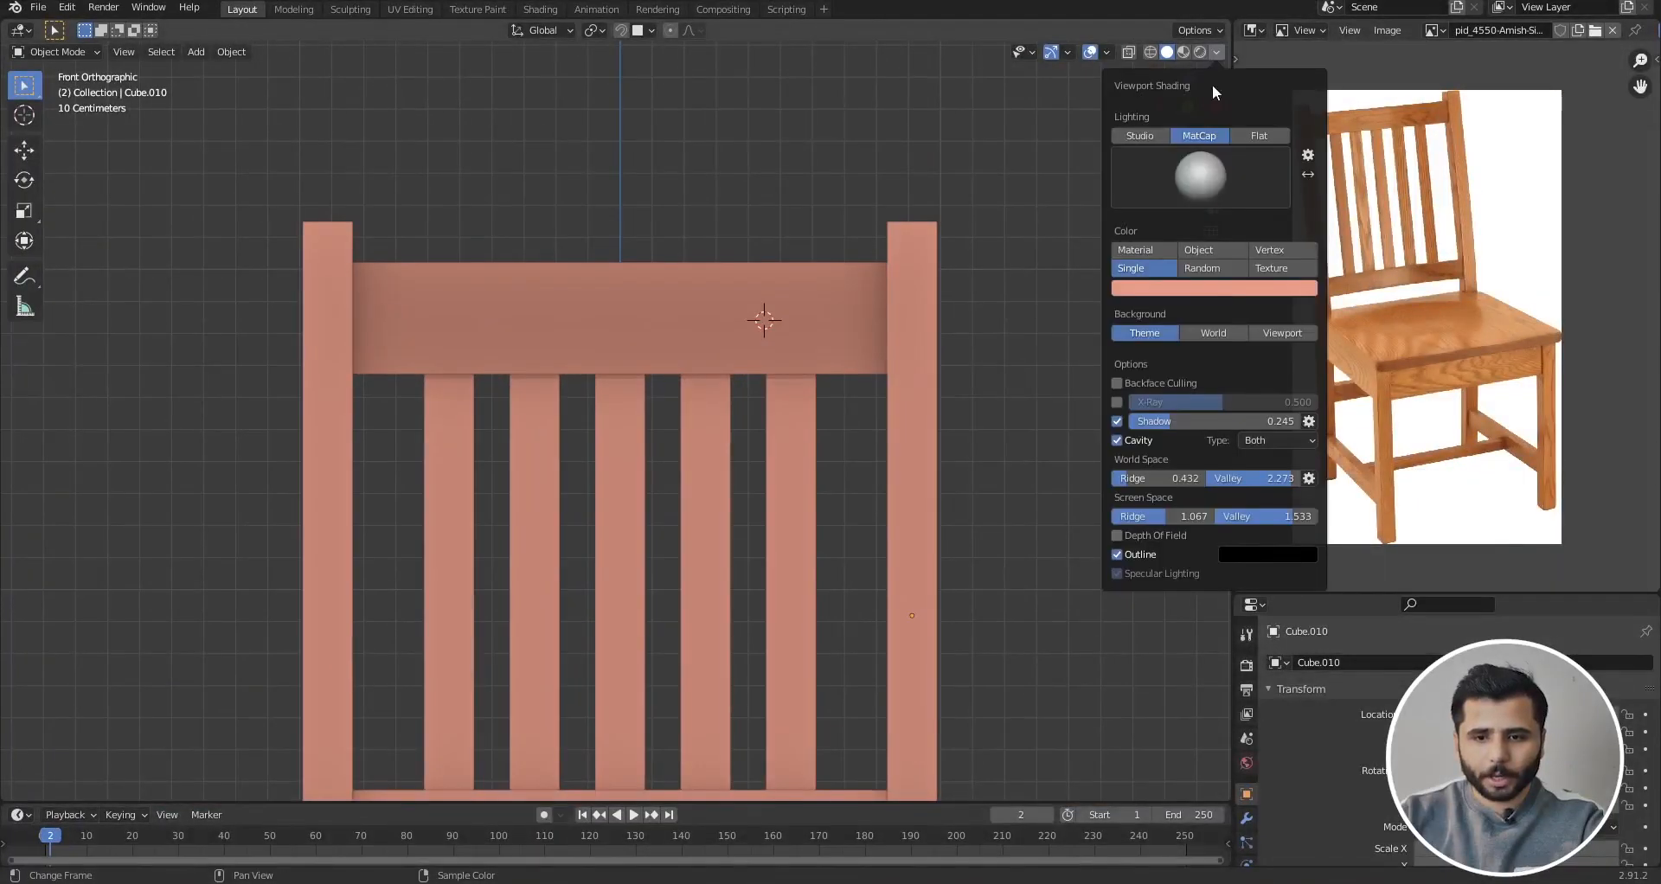
{"action": "left_click", "coordinate": [1118, 401]}
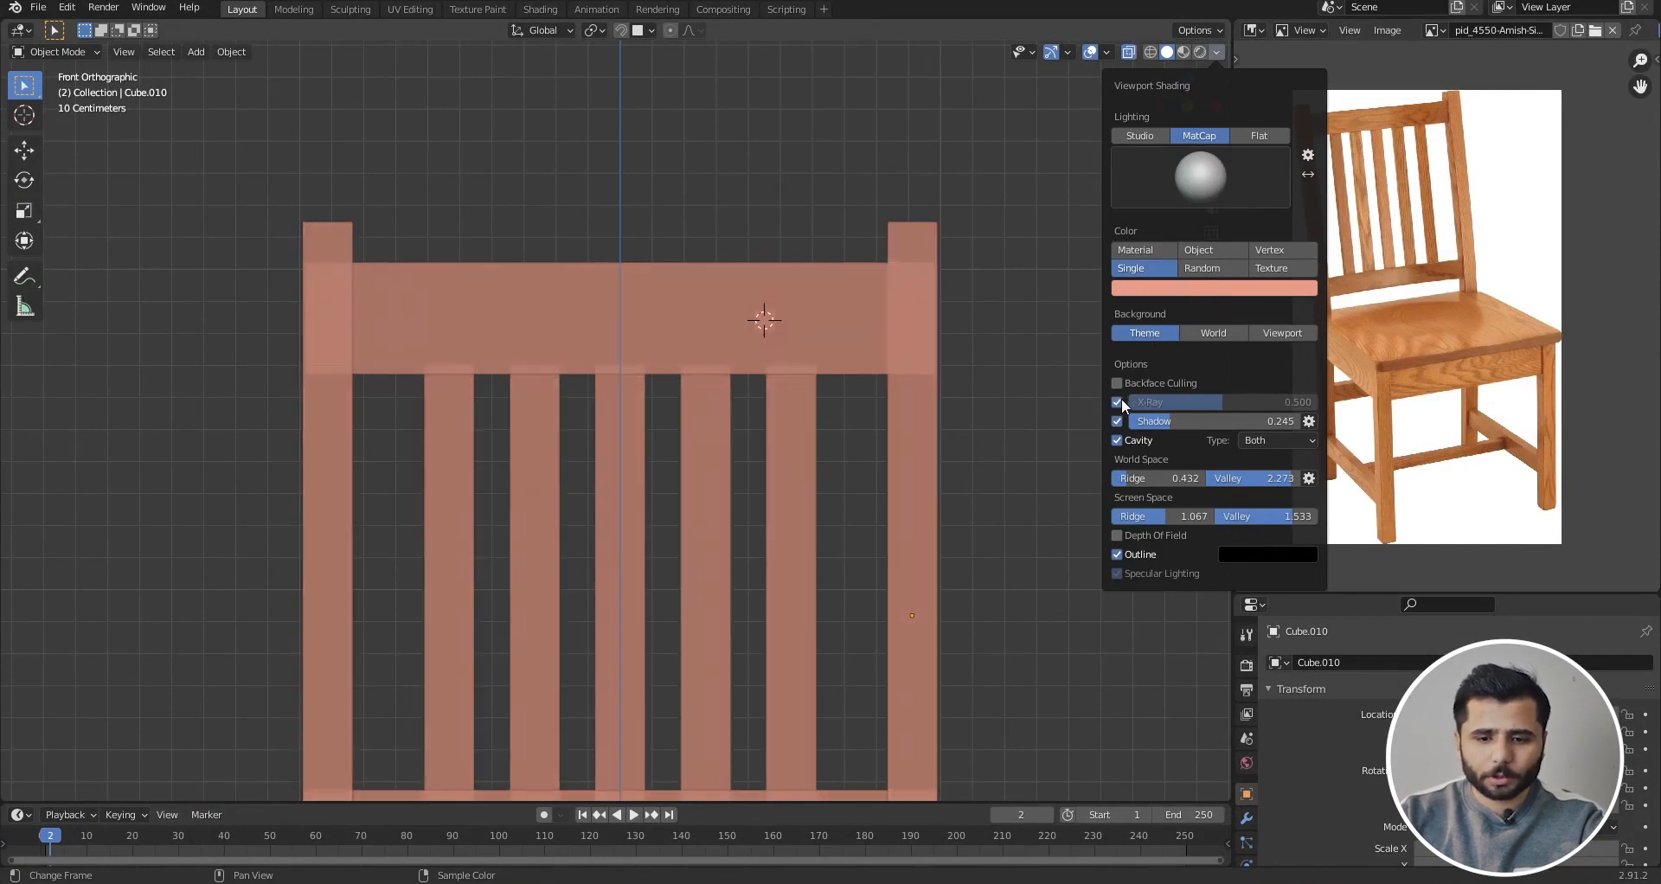
{"action": "scroll", "coordinate": [780, 349], "scroll_direction": "up", "scroll_amount": 8}
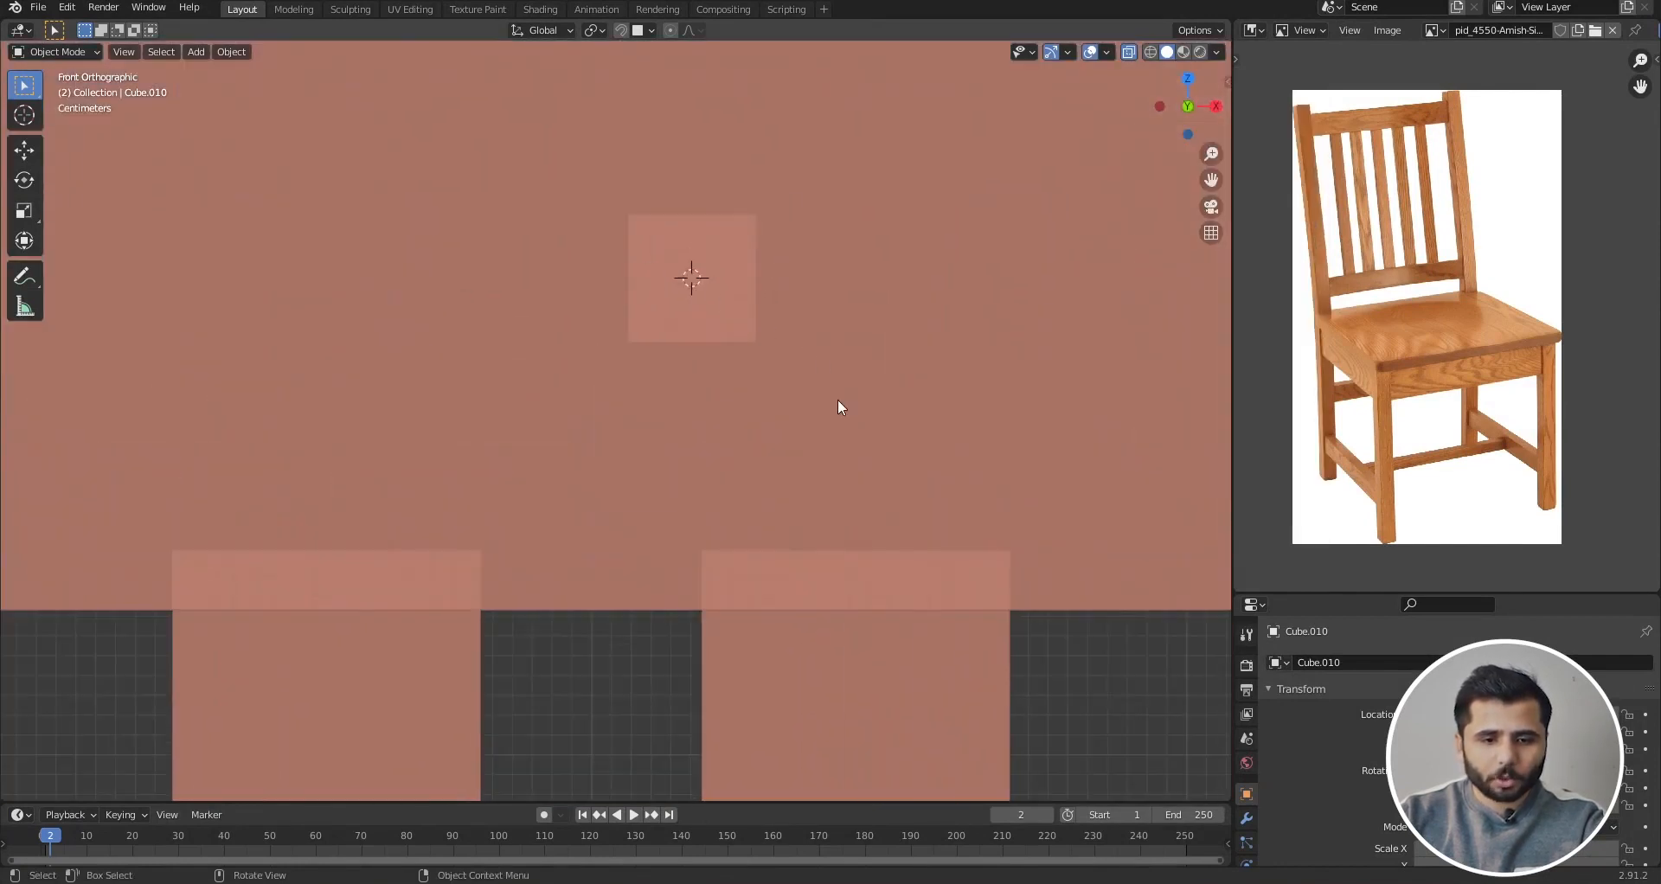
{"action": "scroll", "coordinate": [779, 411], "scroll_direction": "down", "scroll_amount": 6}
{"action": "scroll", "coordinate": [806, 348], "scroll_direction": "down", "scroll_amount": 6}
{"action": "scroll", "coordinate": [786, 345], "scroll_direction": "up", "scroll_amount": 3}
{"action": "left_click", "coordinate": [1215, 52]}
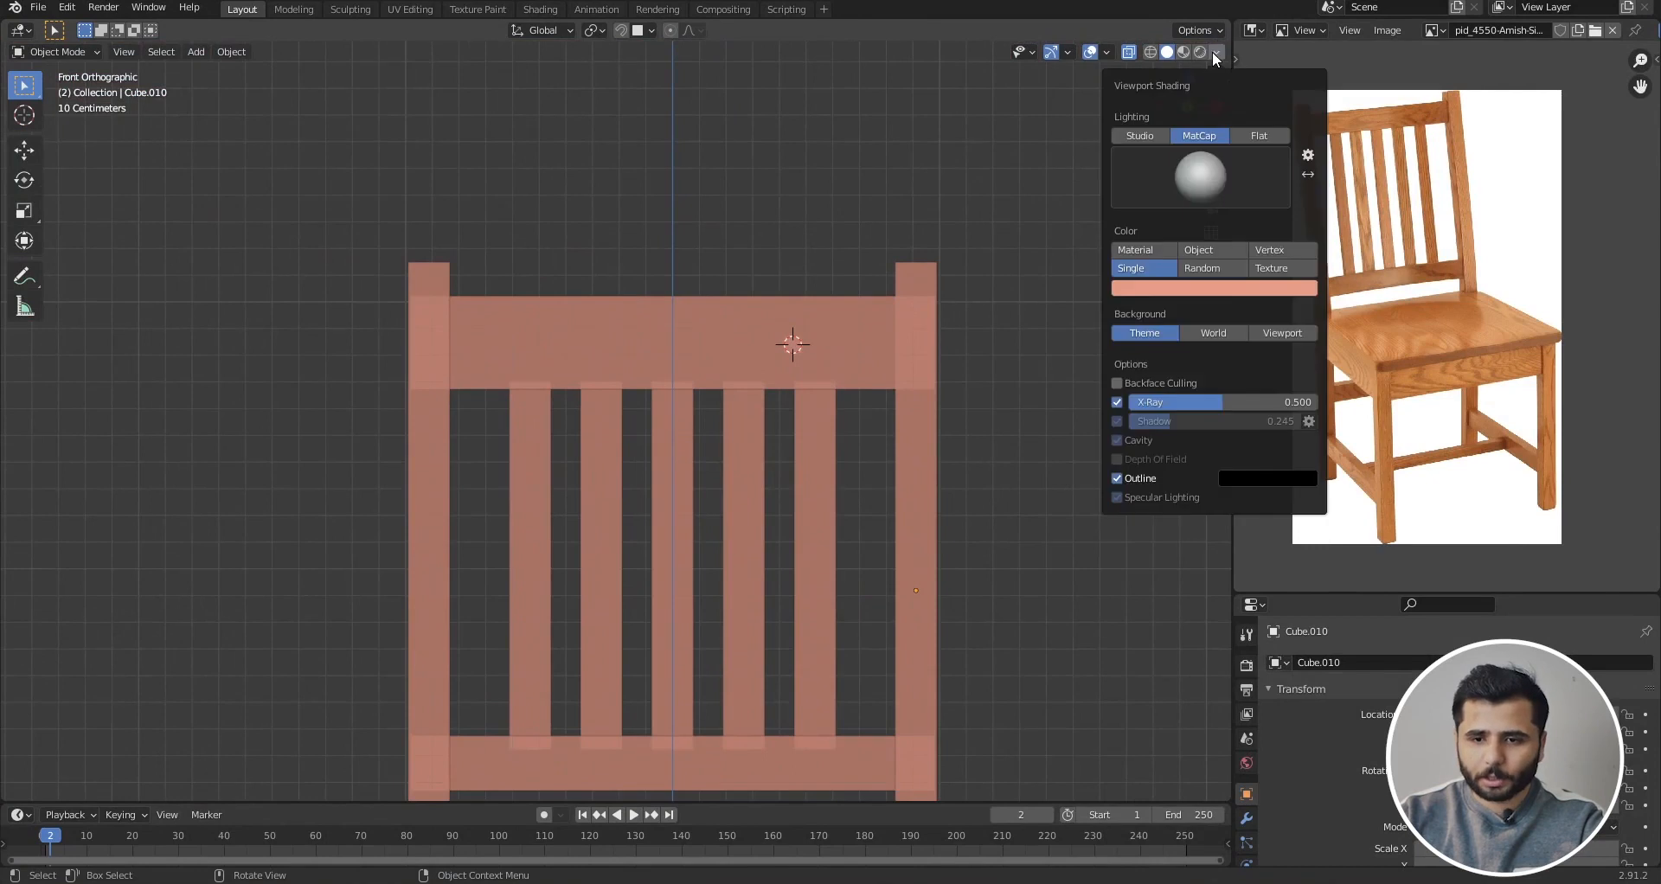
{"action": "left_click", "coordinate": [1119, 400]}
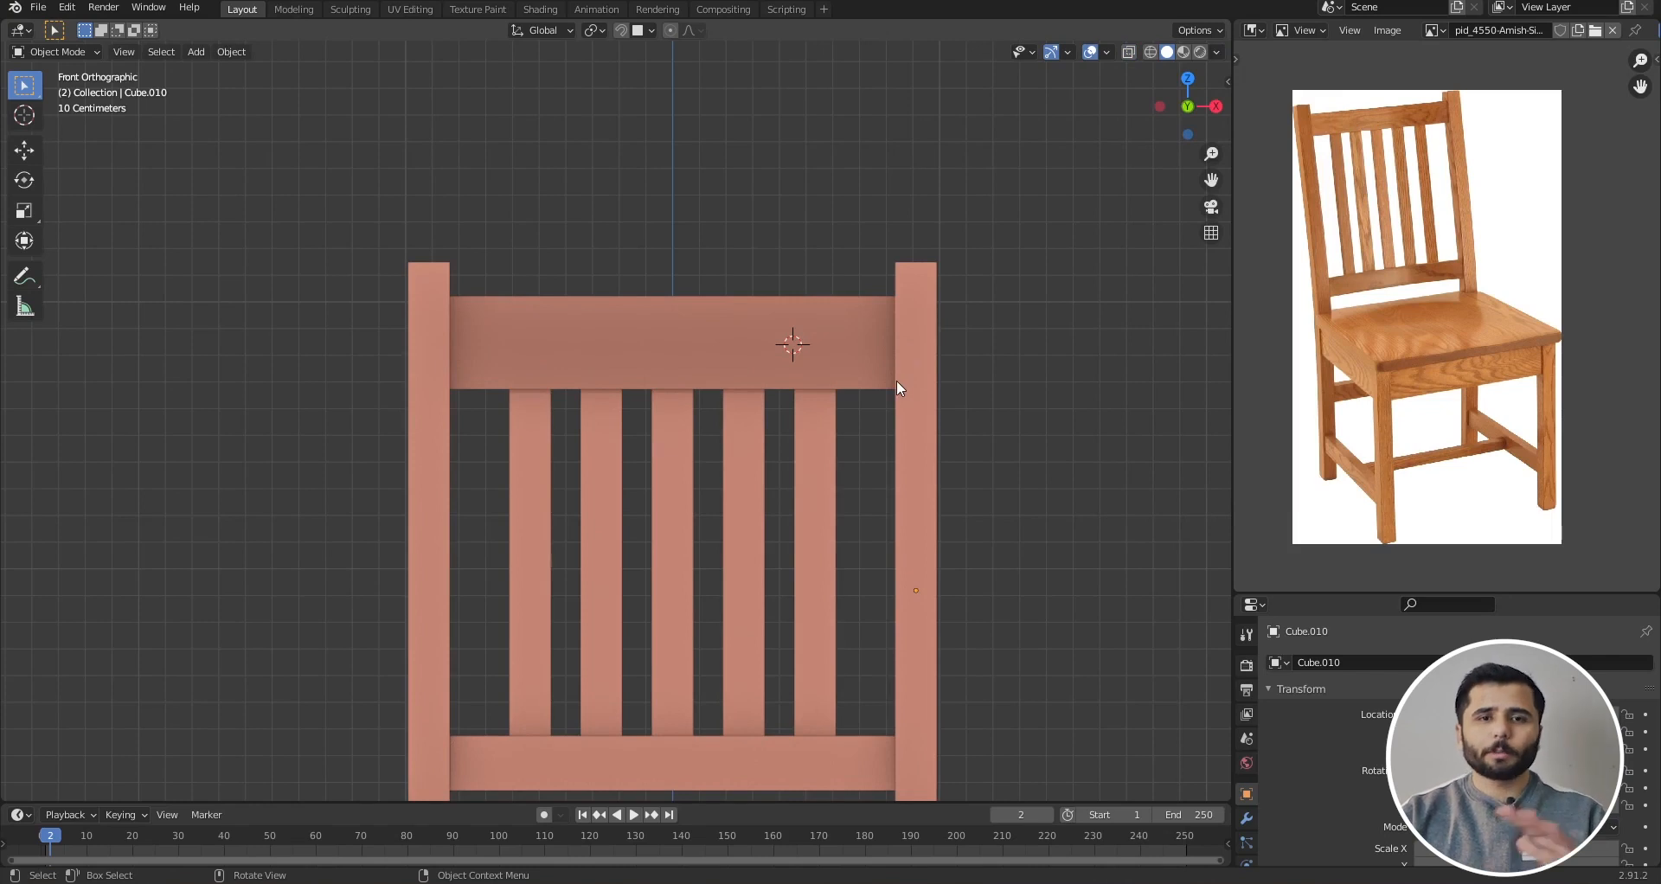
- Switch to wireframe shading and inspect where the chair's top rail, slats and back posts overlap
{"action": "scroll", "coordinate": [896, 380], "scroll_direction": "down", "scroll_amount": 1}
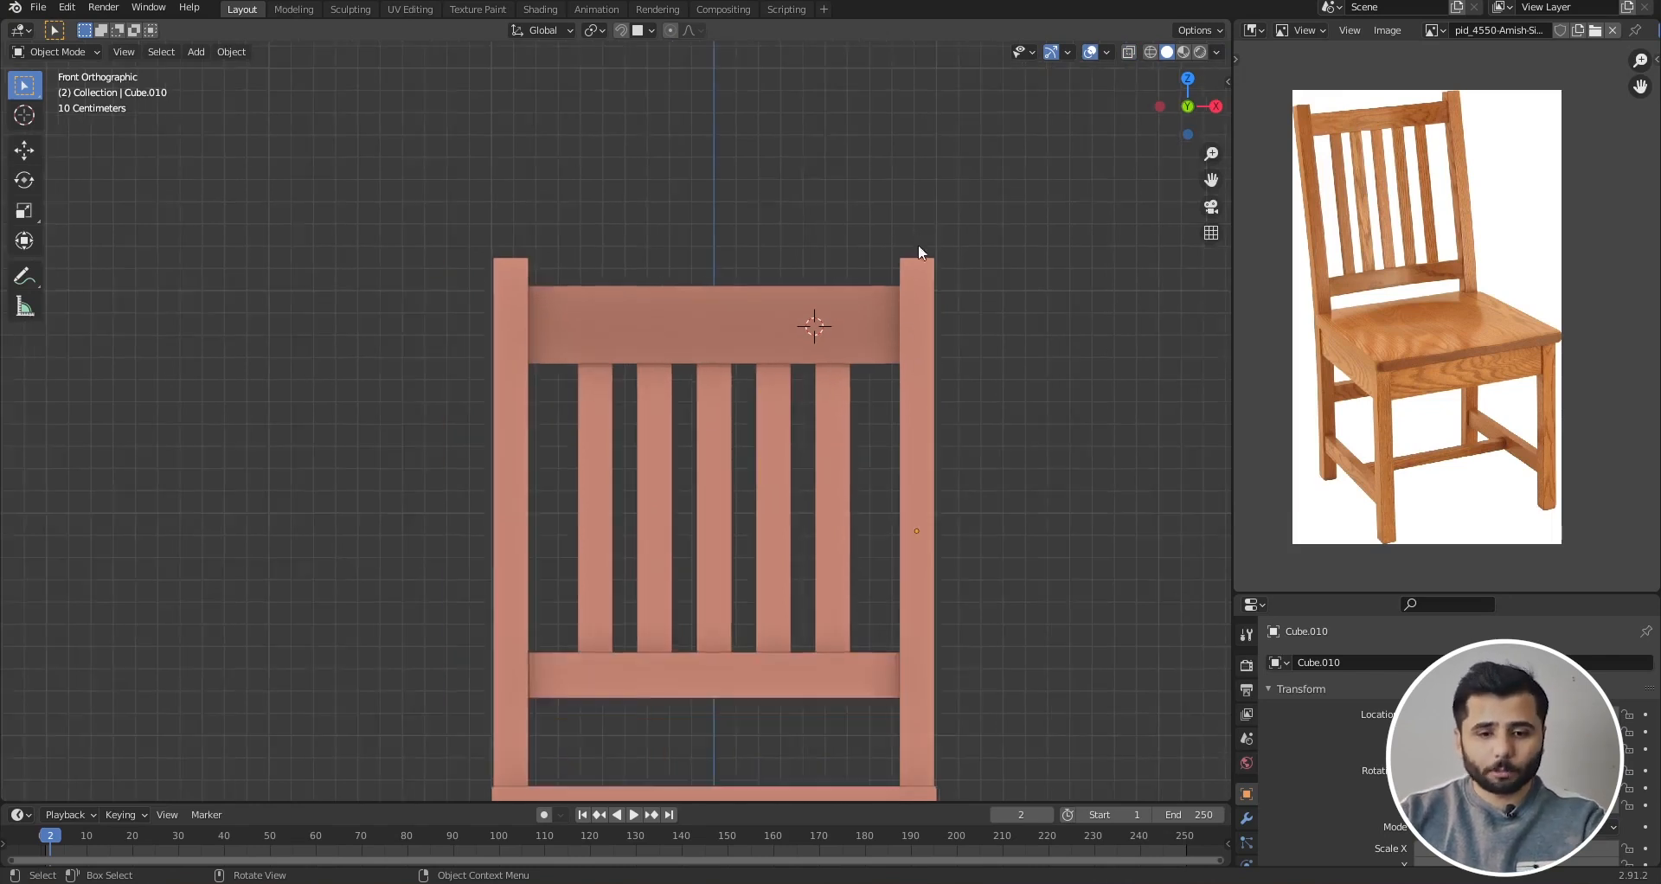
{"action": "scroll", "coordinate": [916, 252], "scroll_direction": "up", "scroll_amount": 2}
{"action": "left_click", "coordinate": [894, 286]}
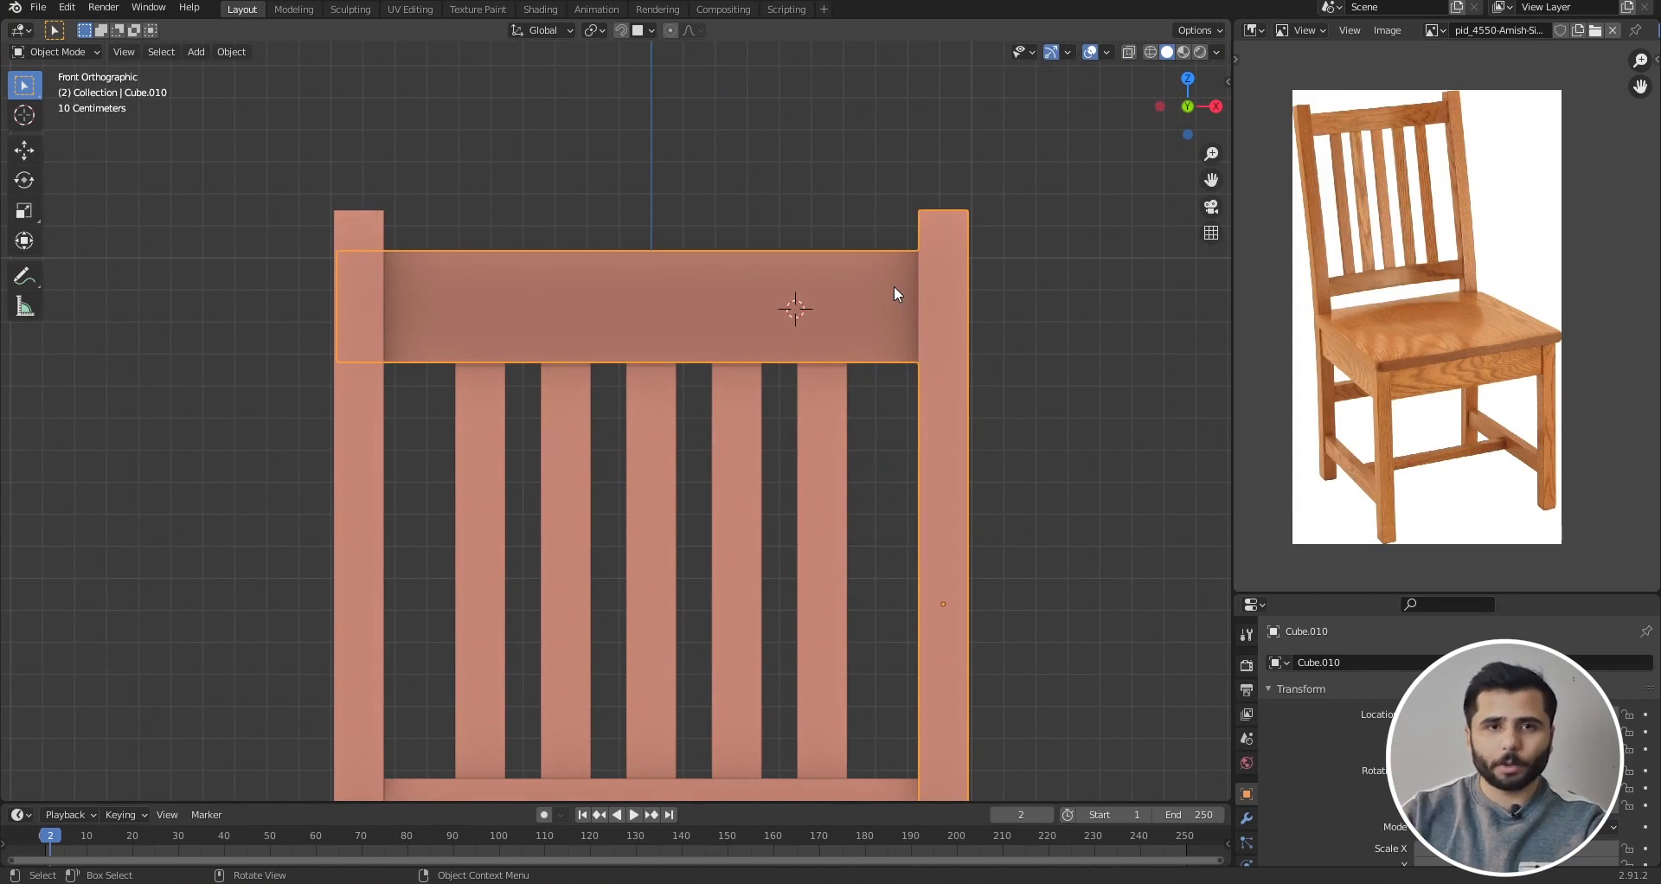
{"action": "key", "text": "z"}
{"action": "left_click", "coordinate": [809, 263]}
{"action": "scroll", "coordinate": [820, 273], "scroll_direction": "up", "scroll_amount": 5}
{"action": "scroll", "coordinate": [822, 152], "scroll_direction": "down", "scroll_amount": 10}
{"action": "scroll", "coordinate": [929, 147], "scroll_direction": "up", "scroll_amount": 2}
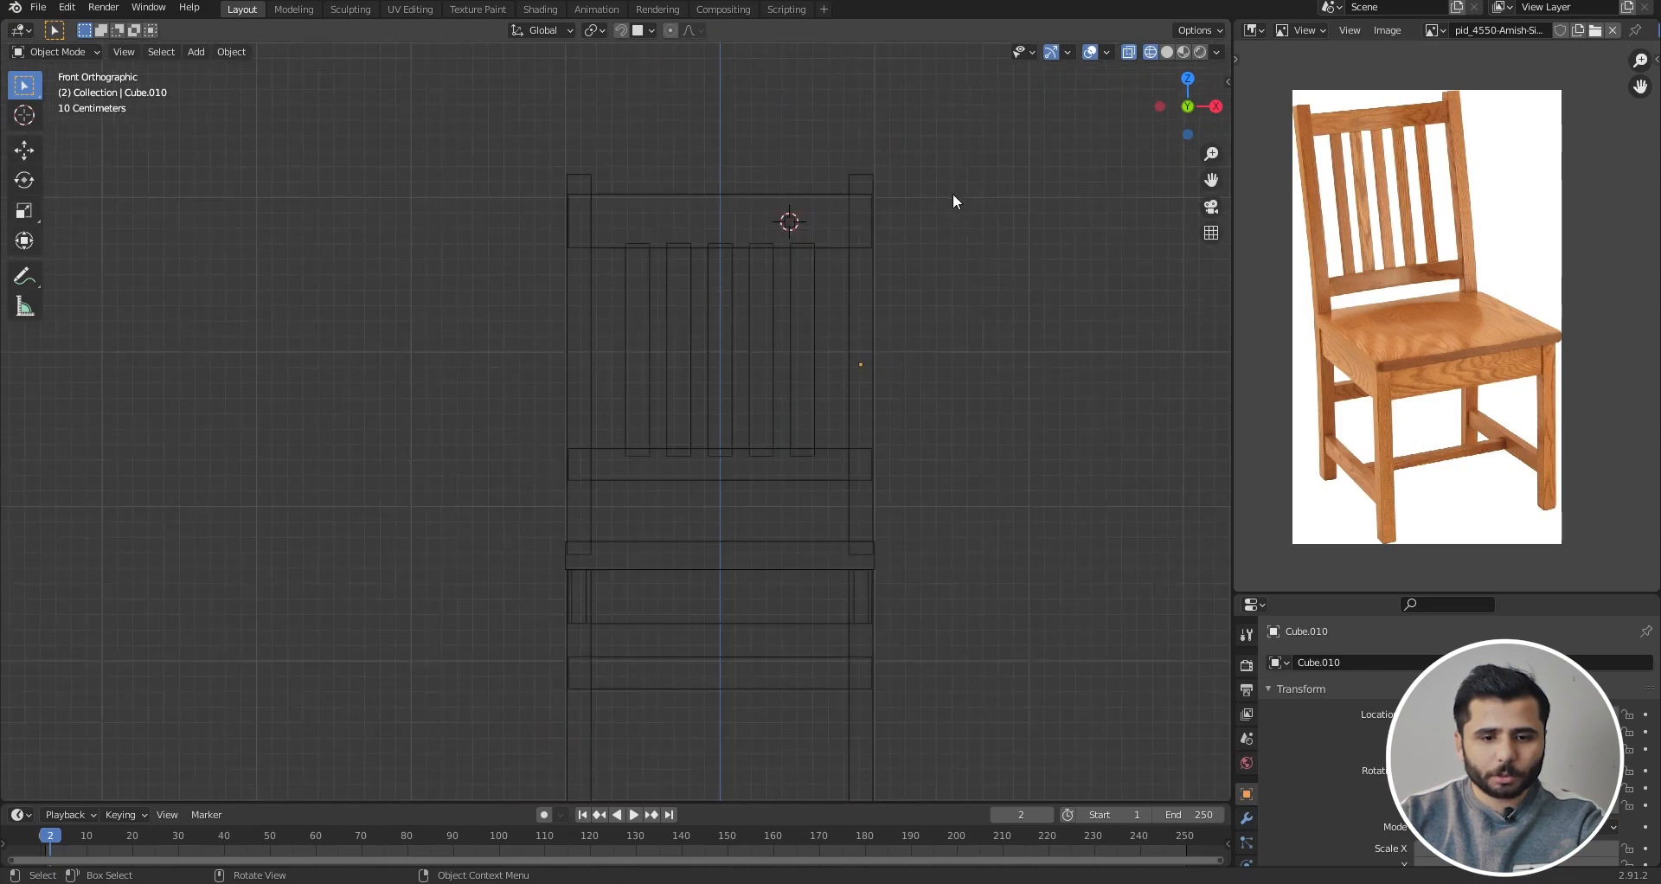
- Place the 3D cursor in the empty space to the right of the chair's backrest
{"action": "right_click", "coordinate": [1035, 205], "text": "shift"}
{"action": "scroll", "coordinate": [1007, 291], "scroll_direction": "down", "scroll_amount": 1}
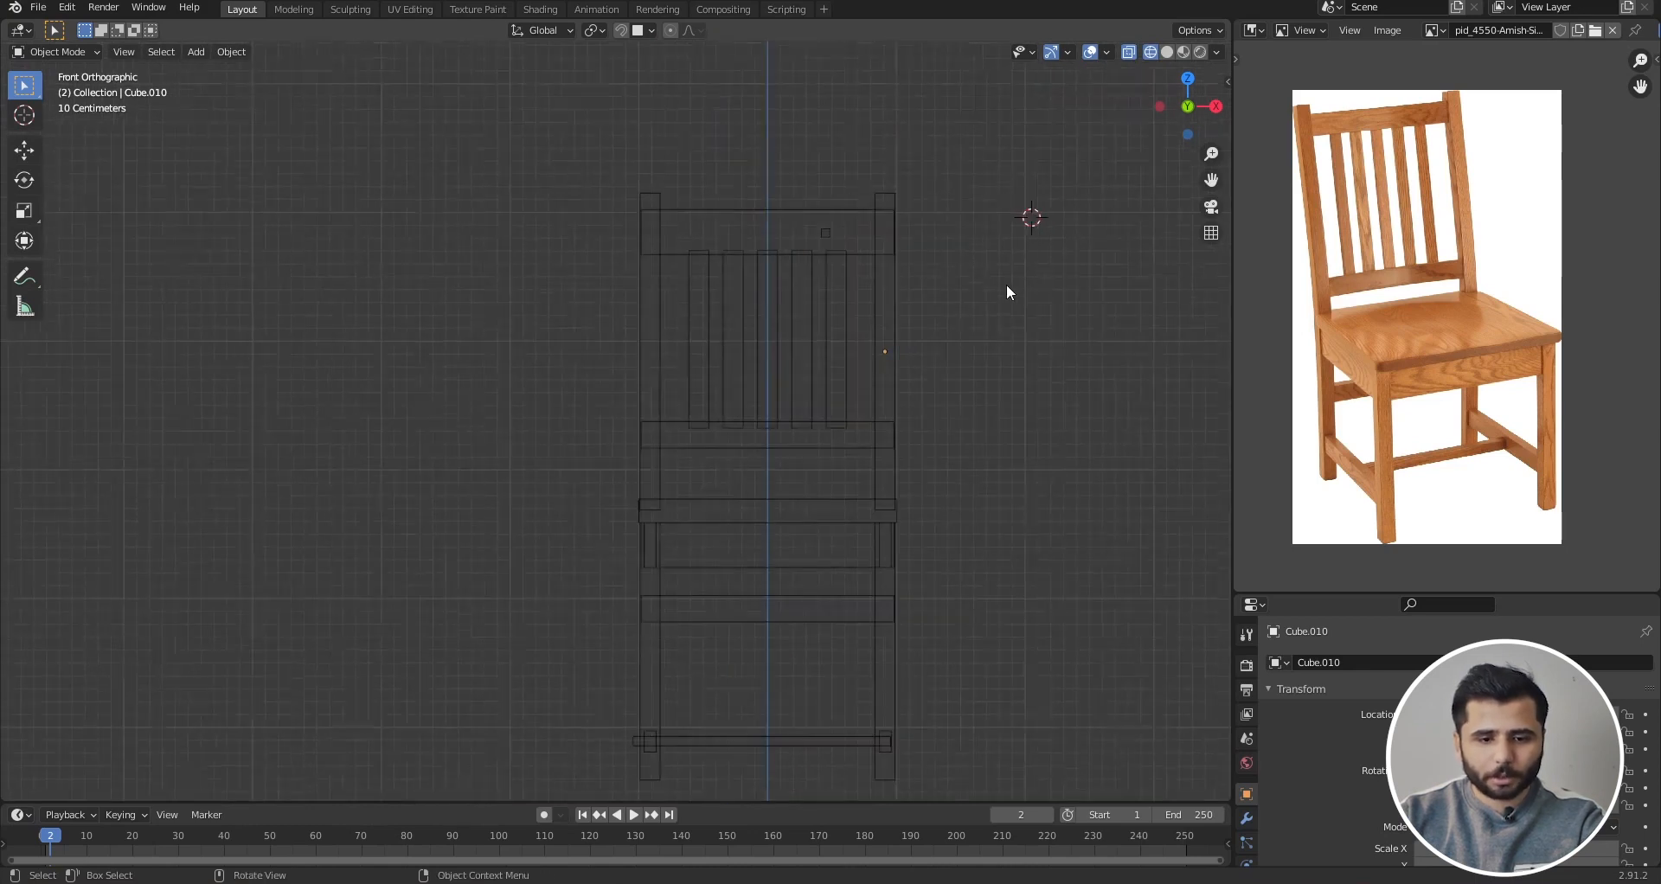
{"action": "scroll", "coordinate": [981, 294], "scroll_direction": "down", "scroll_amount": 1}
{"action": "scroll", "coordinate": [931, 557], "scroll_direction": "up", "scroll_amount": 1}
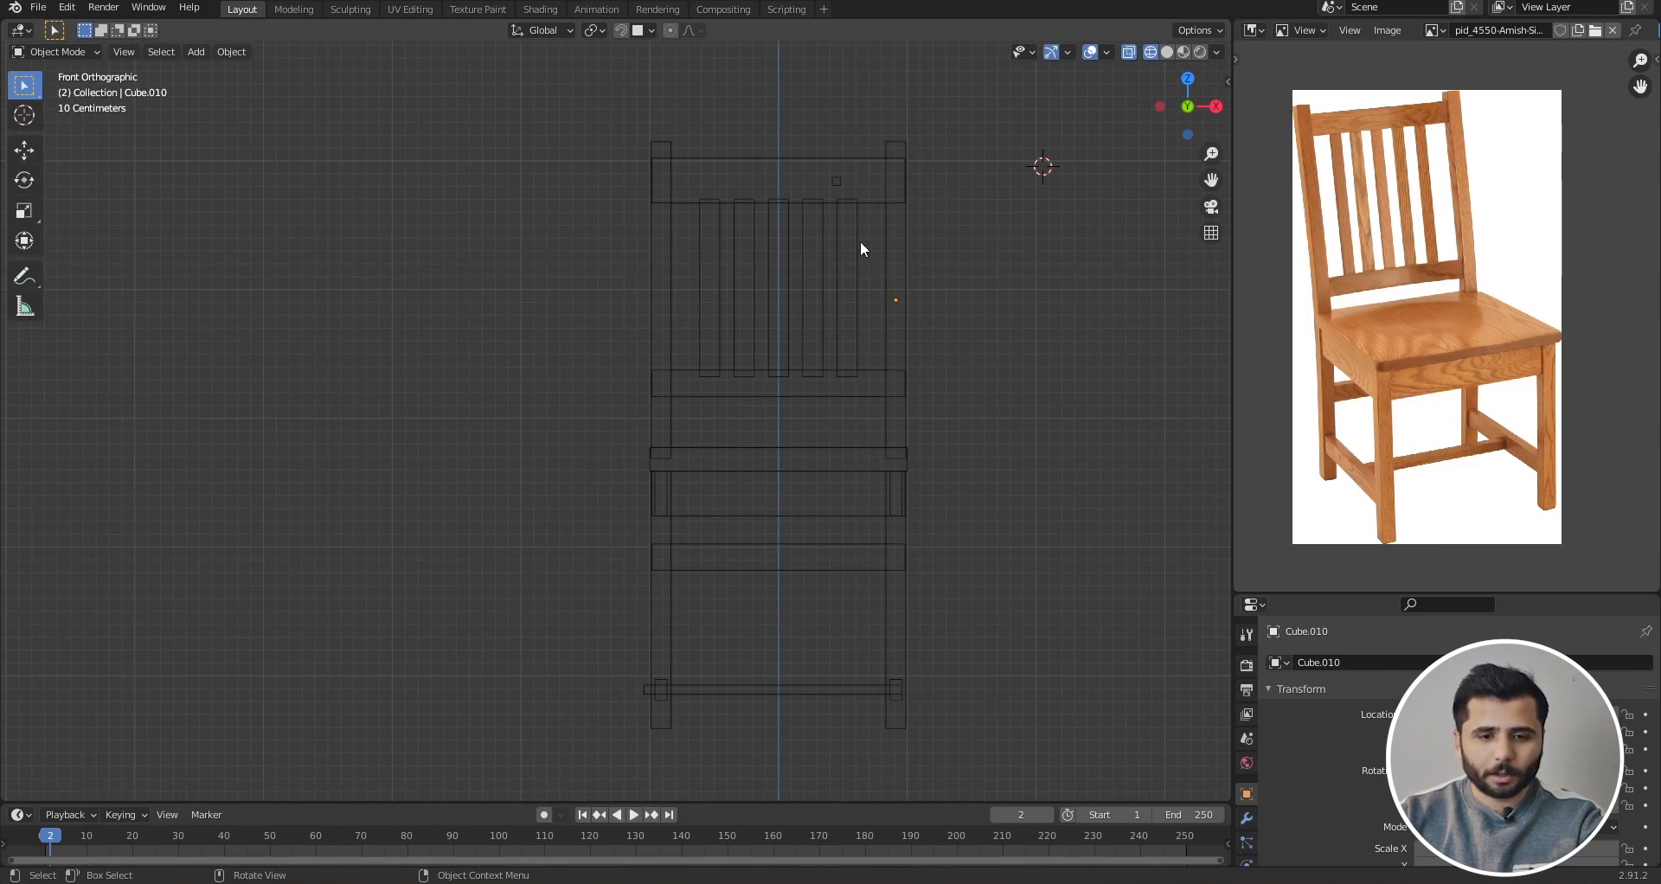
- Delete the small block inside the chair's top rail
{"action": "scroll", "coordinate": [849, 173], "scroll_direction": "up", "scroll_amount": 6}
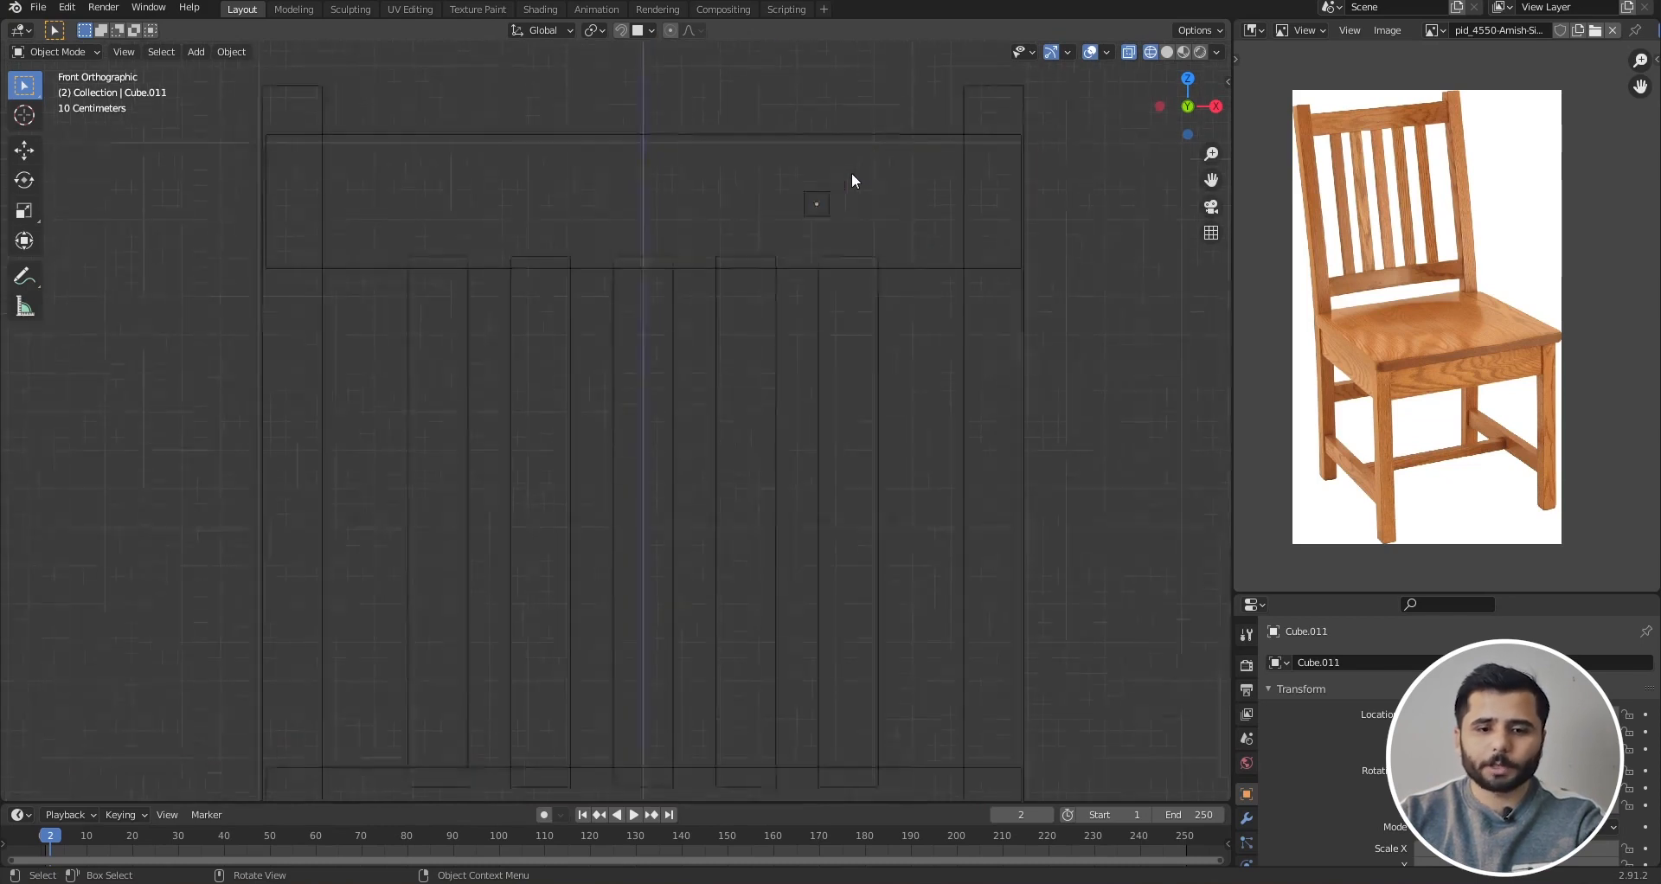
{"action": "scroll", "coordinate": [762, 235], "scroll_direction": "down", "scroll_amount": 1}
{"action": "scroll", "coordinate": [772, 240], "scroll_direction": "down", "scroll_amount": 6}
{"action": "scroll", "coordinate": [856, 221], "scroll_direction": "up", "scroll_amount": 2}
{"action": "scroll", "coordinate": [800, 211], "scroll_direction": "up", "scroll_amount": 6}
{"action": "left_click_drag", "start_coordinate": [835, 213], "coordinate": [673, 259]}
{"action": "key", "text": "x"}
{"action": "left_click", "coordinate": [674, 259]}
{"action": "scroll", "coordinate": [692, 277], "scroll_direction": "down", "scroll_amount": 5}
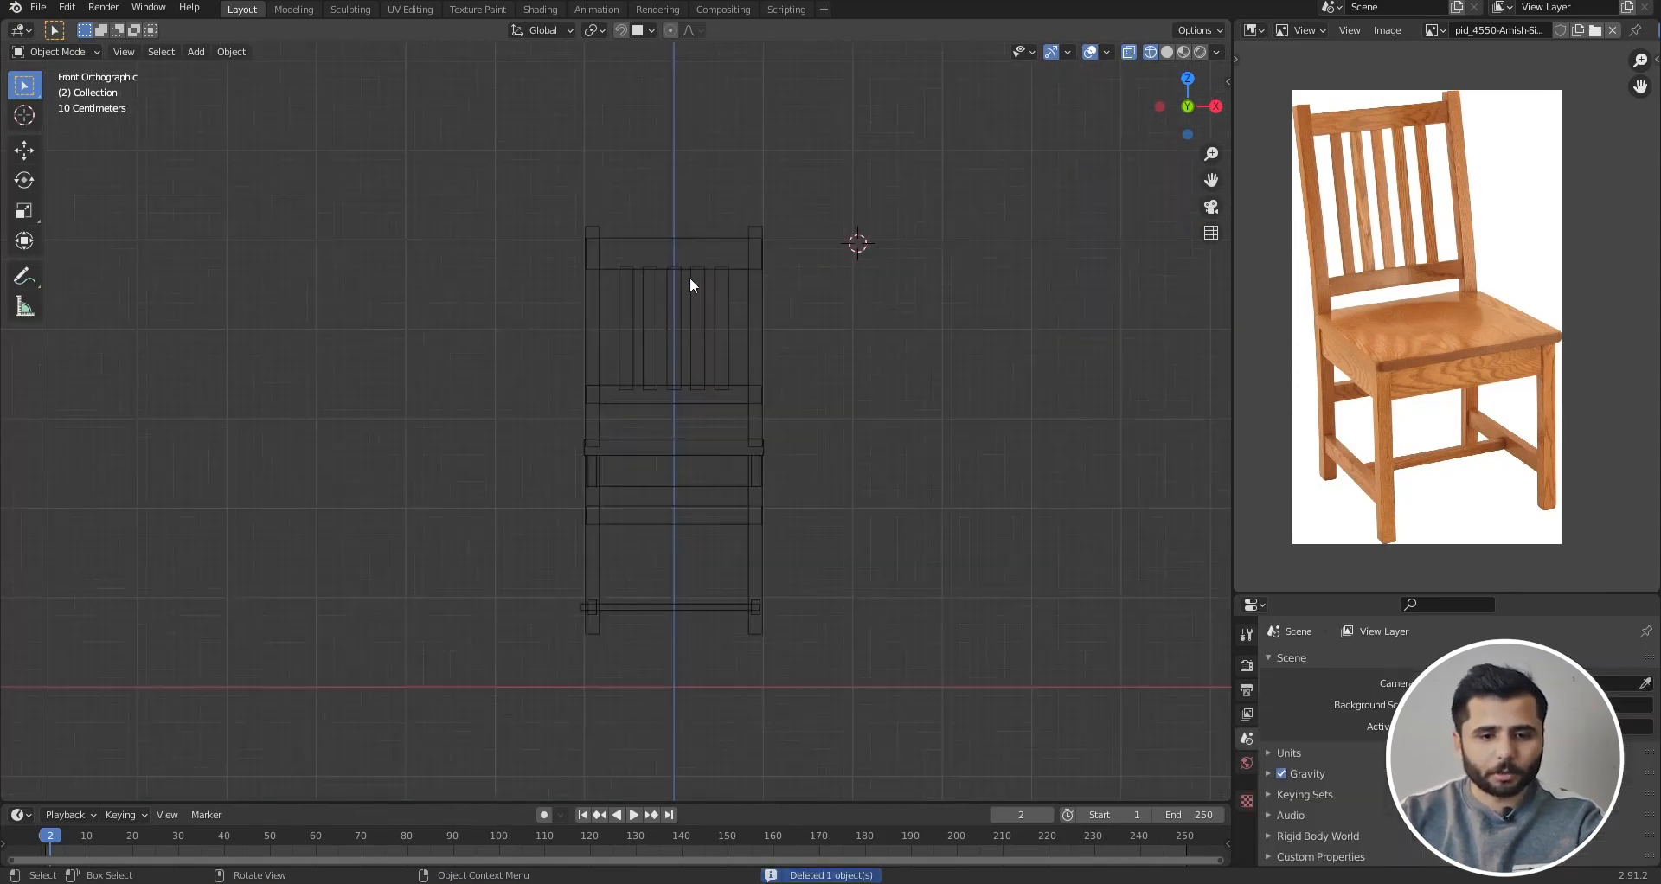
- Return to solid shading and add a monkey mesh at the 3D cursor beside the chair
{"action": "key", "text": "shift+z"}
{"action": "scroll", "coordinate": [754, 209], "scroll_direction": "up", "scroll_amount": 3}
{"action": "key", "text": "shift+a"}
{"action": "mouse_move", "coordinate": [764, 131]}
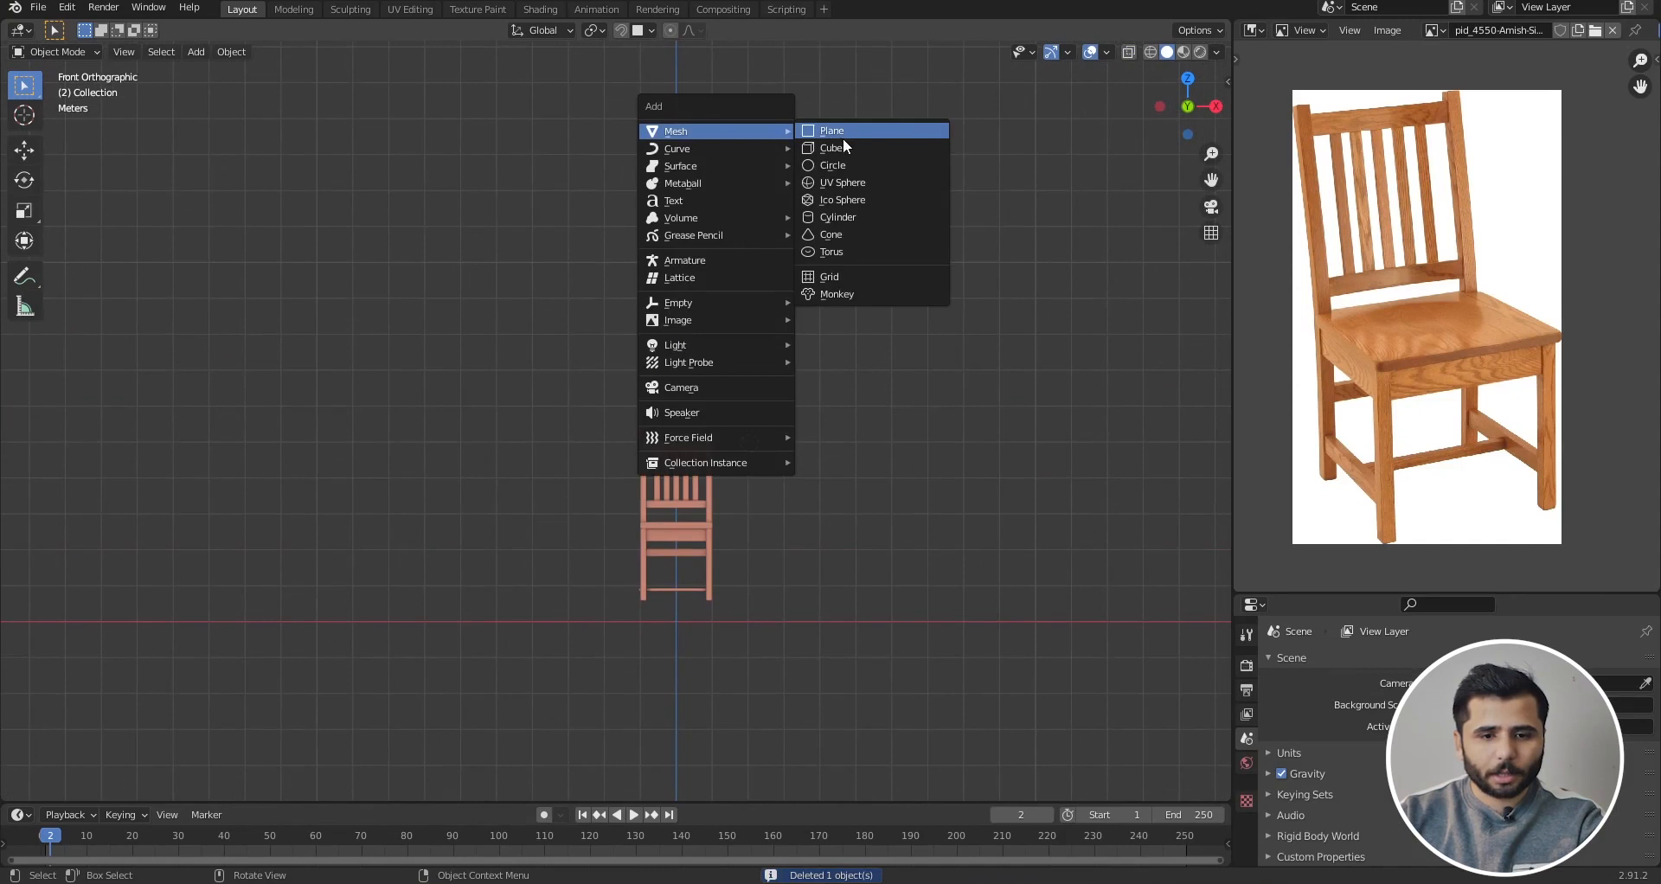
{"action": "left_click", "coordinate": [826, 294]}
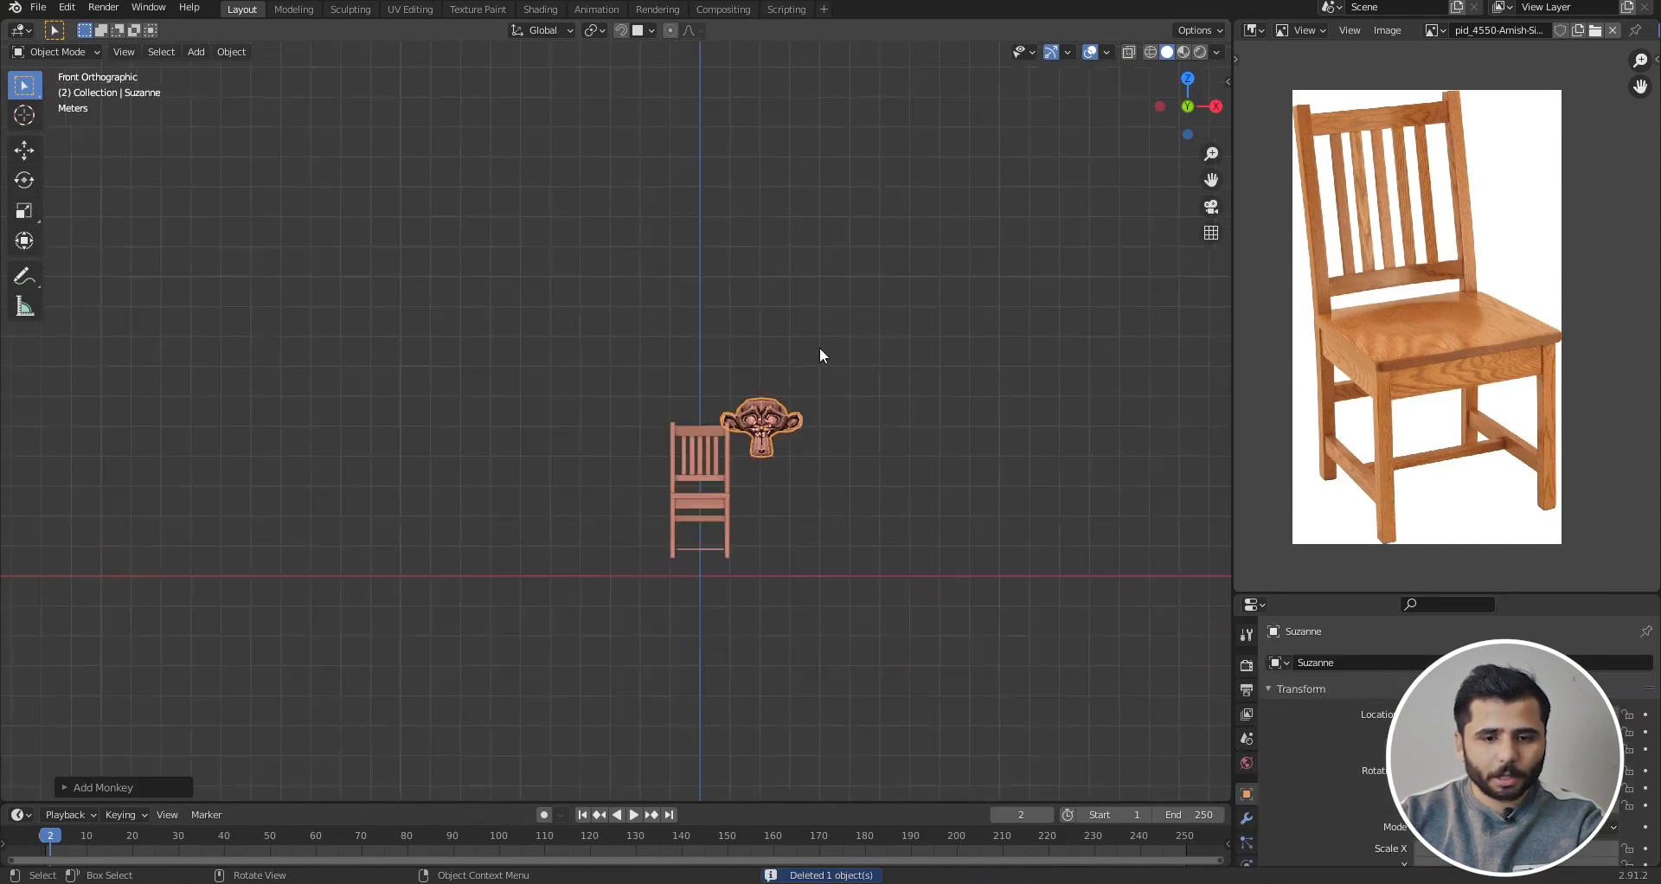
- Move the monkey mesh up so it sits clear above and to the right of the chair
{"action": "scroll", "coordinate": [818, 354], "scroll_direction": "up", "scroll_amount": 2}
{"action": "key", "text": "g"}
{"action": "left_click", "coordinate": [796, 209]}
{"action": "scroll", "coordinate": [796, 229], "scroll_direction": "up", "scroll_amount": 5}
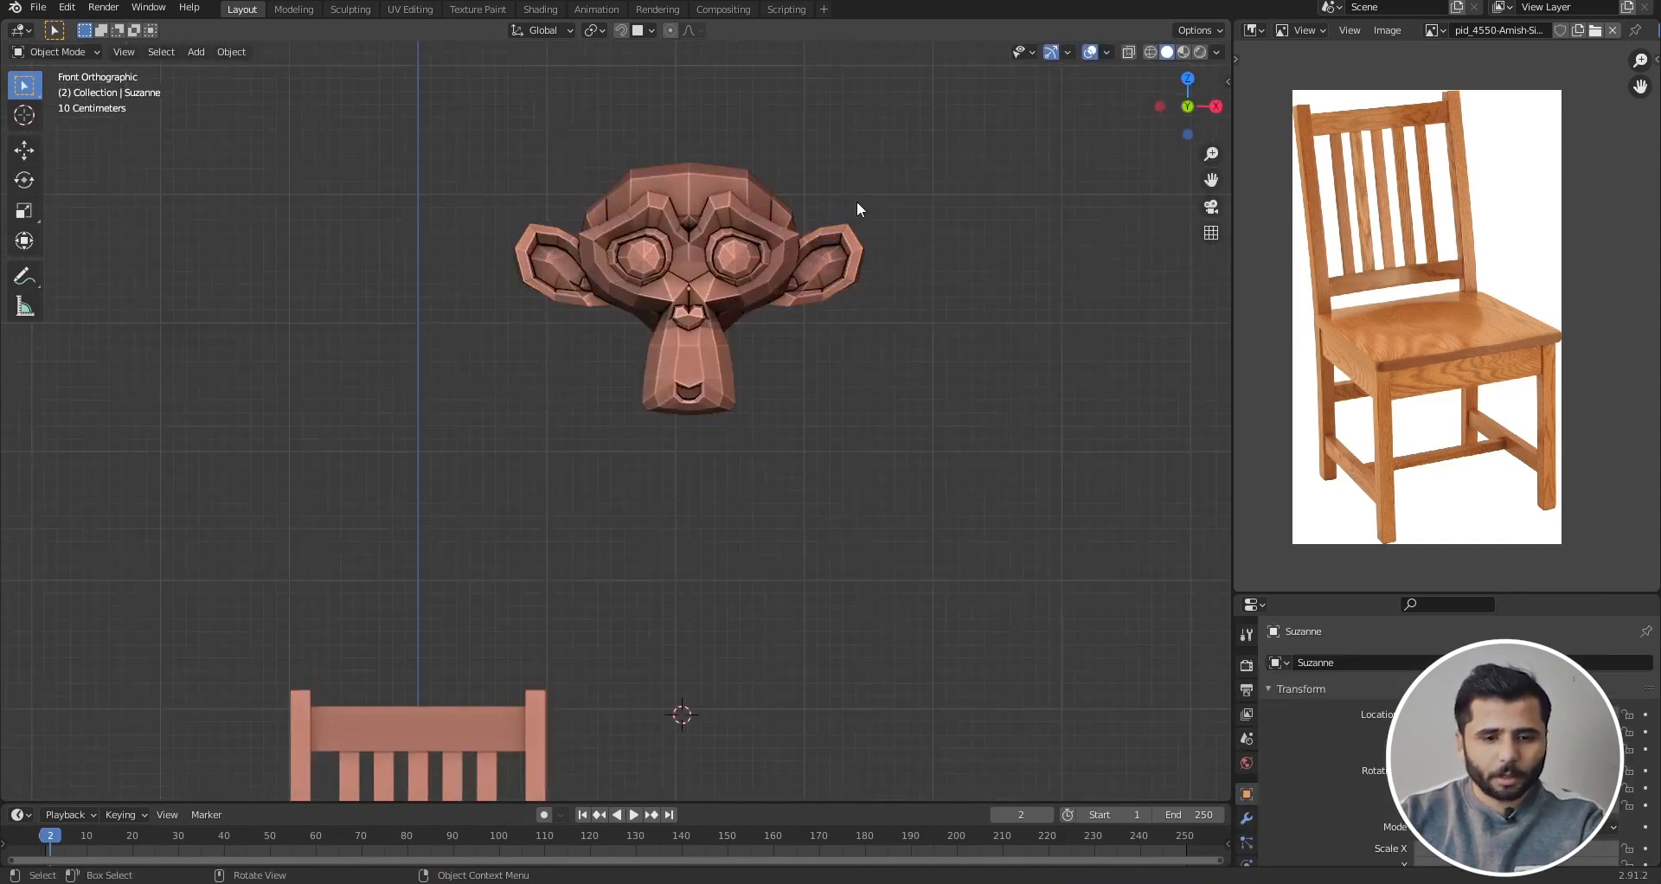
- Compare the chair and the monkey mesh from an angle and return to a front close-up of the unselected monkey
{"action": "scroll", "coordinate": [856, 201], "scroll_direction": "down", "scroll_amount": 5}
{"action": "left_click", "coordinate": [685, 572]}
{"action": "middle_click_drag", "start_coordinate": [709, 521], "coordinate": [764, 563]}
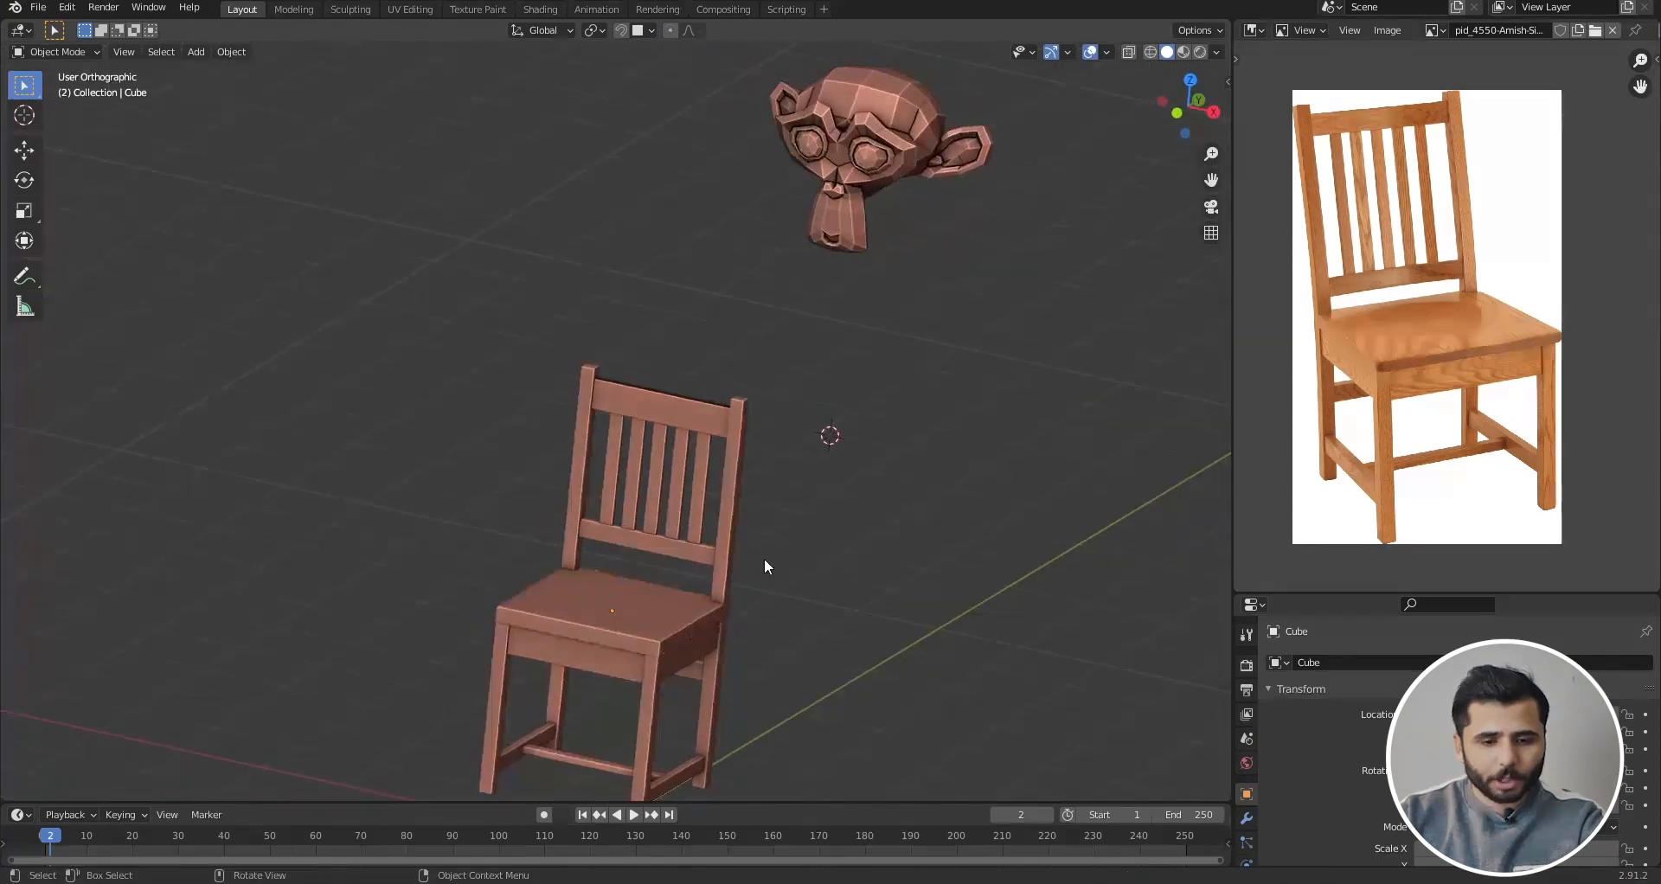
{"action": "scroll", "coordinate": [693, 589], "scroll_direction": "down", "scroll_amount": 4}
{"action": "scroll", "coordinate": [813, 350], "scroll_direction": "up", "scroll_amount": 6}
{"action": "left_click", "coordinate": [765, 407]}
{"action": "key", "text": "KP_1"}
{"action": "scroll", "coordinate": [763, 391], "scroll_direction": "up", "scroll_amount": 5}
{"action": "scroll", "coordinate": [770, 408], "scroll_direction": "down", "scroll_amount": 2}
{"action": "key", "text": "alt+a"}
- Set the viewport colour to Material and the cavity to zero ridges, world-space valley 0.432 and screen-space valley 0.583
{"action": "left_click", "coordinate": [1218, 54]}
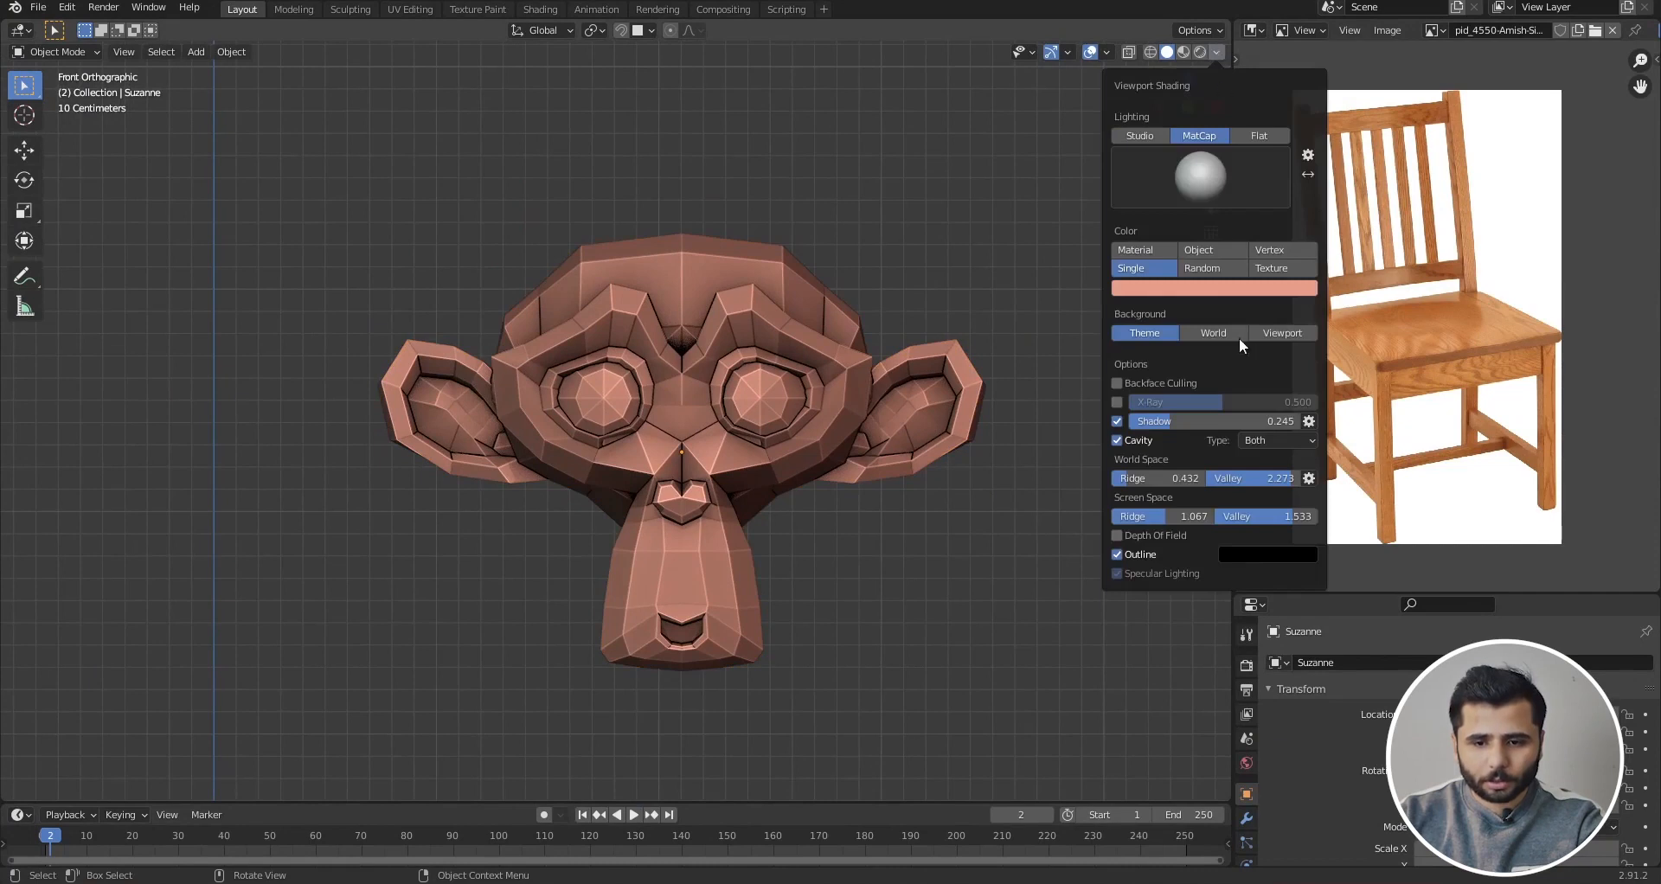
{"action": "left_click", "coordinate": [1158, 254]}
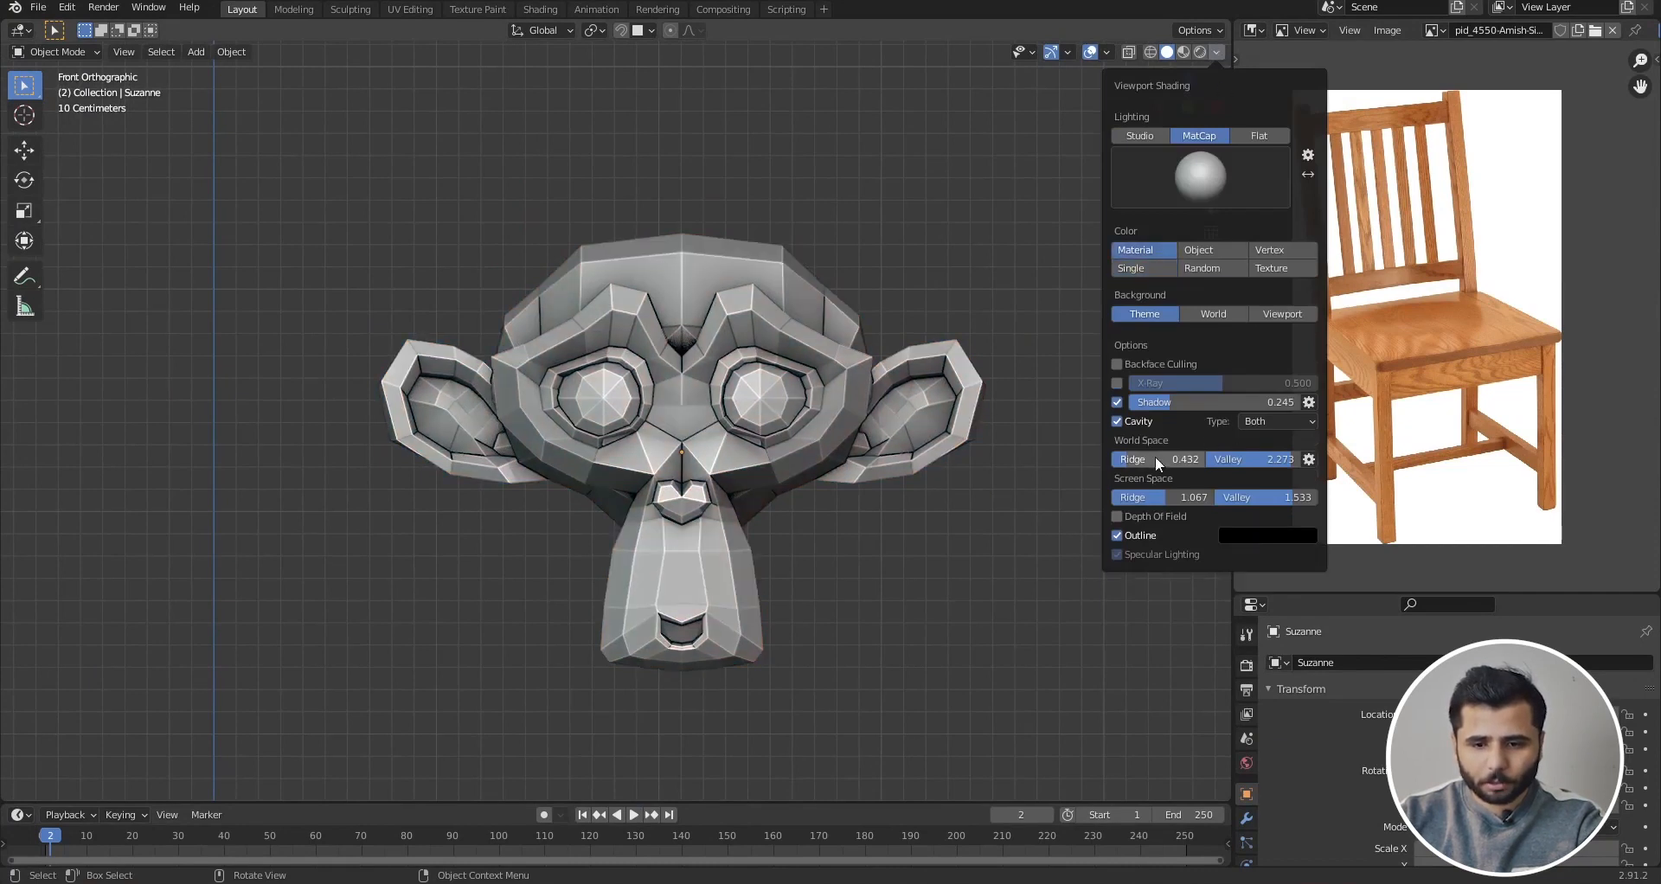
{"action": "mouse_move", "coordinate": [1274, 495]}
{"action": "left_mouse_down"}
{"action": "mouse_move", "coordinate": [1218, 495]}
{"action": "mouse_move", "coordinate": [1234, 495]}
{"action": "left_mouse_up"}
{"action": "mouse_move", "coordinate": [1207, 459]}
{"action": "left_mouse_down"}
{"action": "mouse_move", "coordinate": [1297, 497]}
{"action": "mouse_move", "coordinate": [1224, 497]}
{"action": "mouse_move", "coordinate": [1249, 497]}
{"action": "mouse_move", "coordinate": [1211, 462]}
{"action": "mouse_move", "coordinate": [1129, 460]}
{"action": "mouse_move", "coordinate": [1111, 498]}
{"action": "left_mouse_up"}
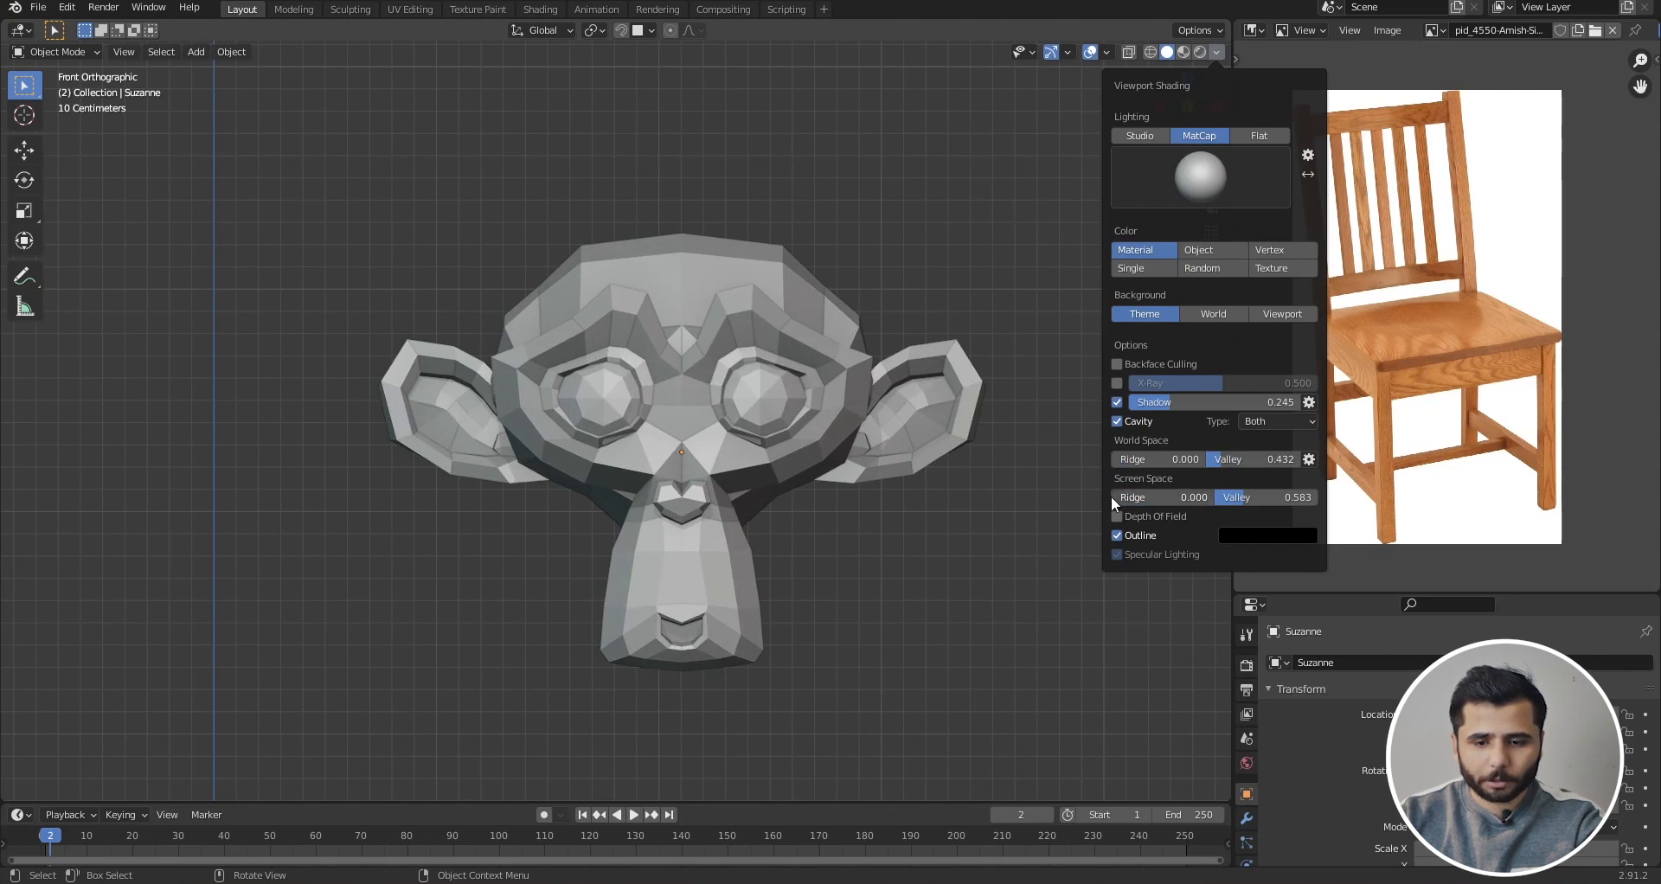
- Apply a level 2 subdivision to the monkey mesh and shade it smooth
{"action": "mouse_move", "coordinate": [978, 363]}
{"action": "middle_mouse_down"}
{"action": "mouse_move", "coordinate": [889, 335]}
{"action": "mouse_move", "coordinate": [808, 372]}
{"action": "middle_mouse_up"}
{"action": "left_click", "coordinate": [808, 372]}
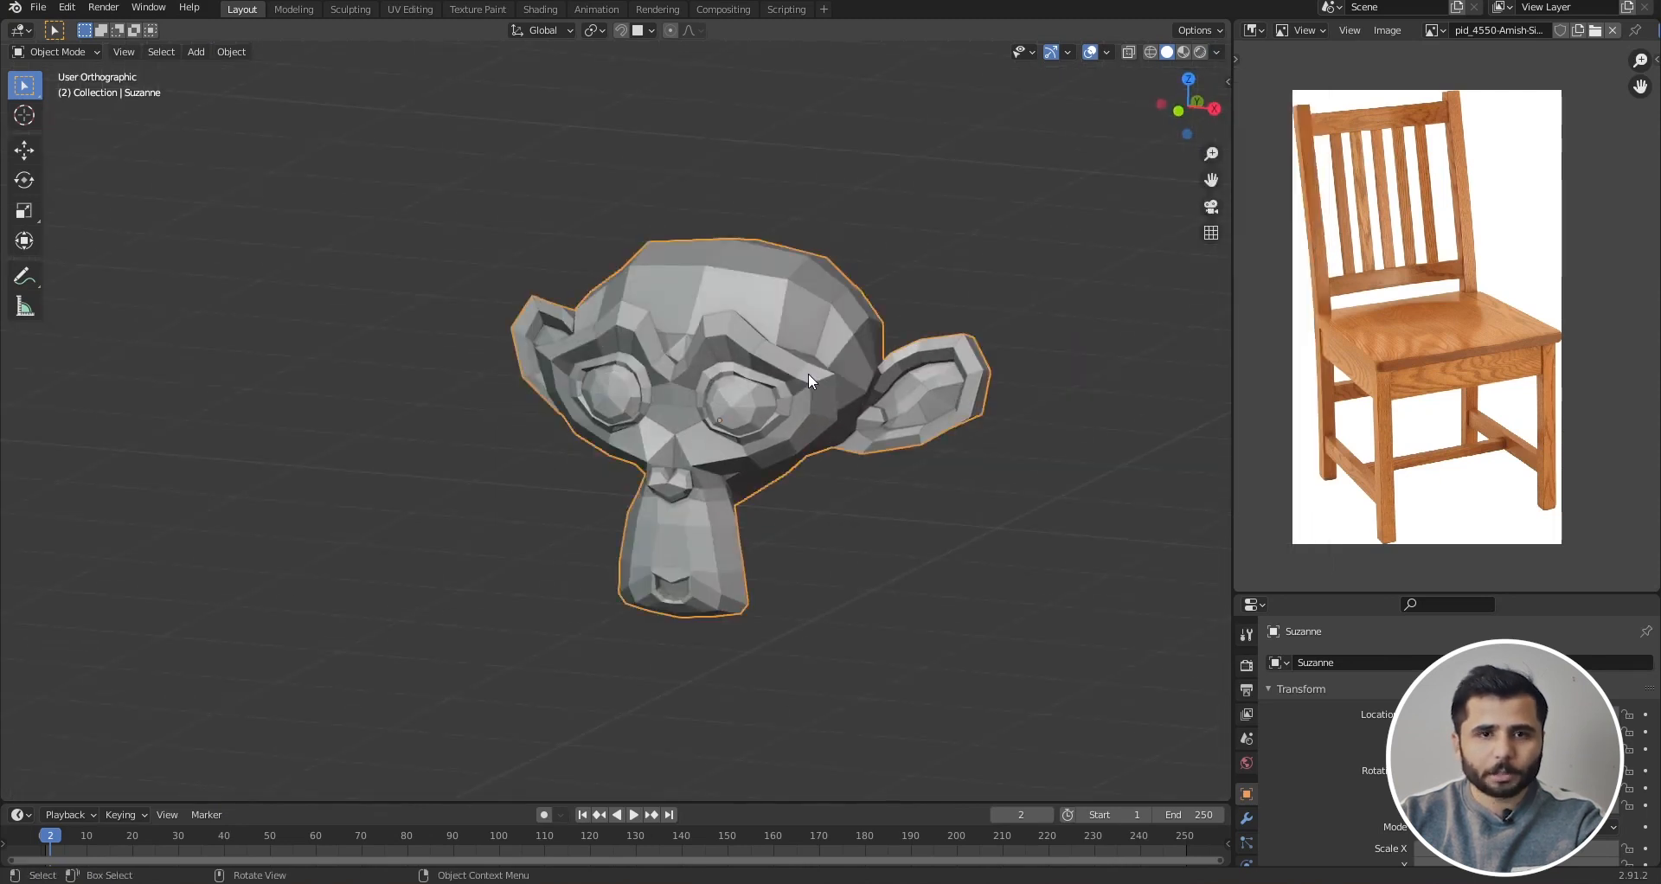
{"action": "scroll", "coordinate": [808, 372], "scroll_direction": "up", "scroll_amount": 3}
{"action": "key", "text": "ctrl+2"}
{"action": "right_click", "coordinate": [808, 372]}
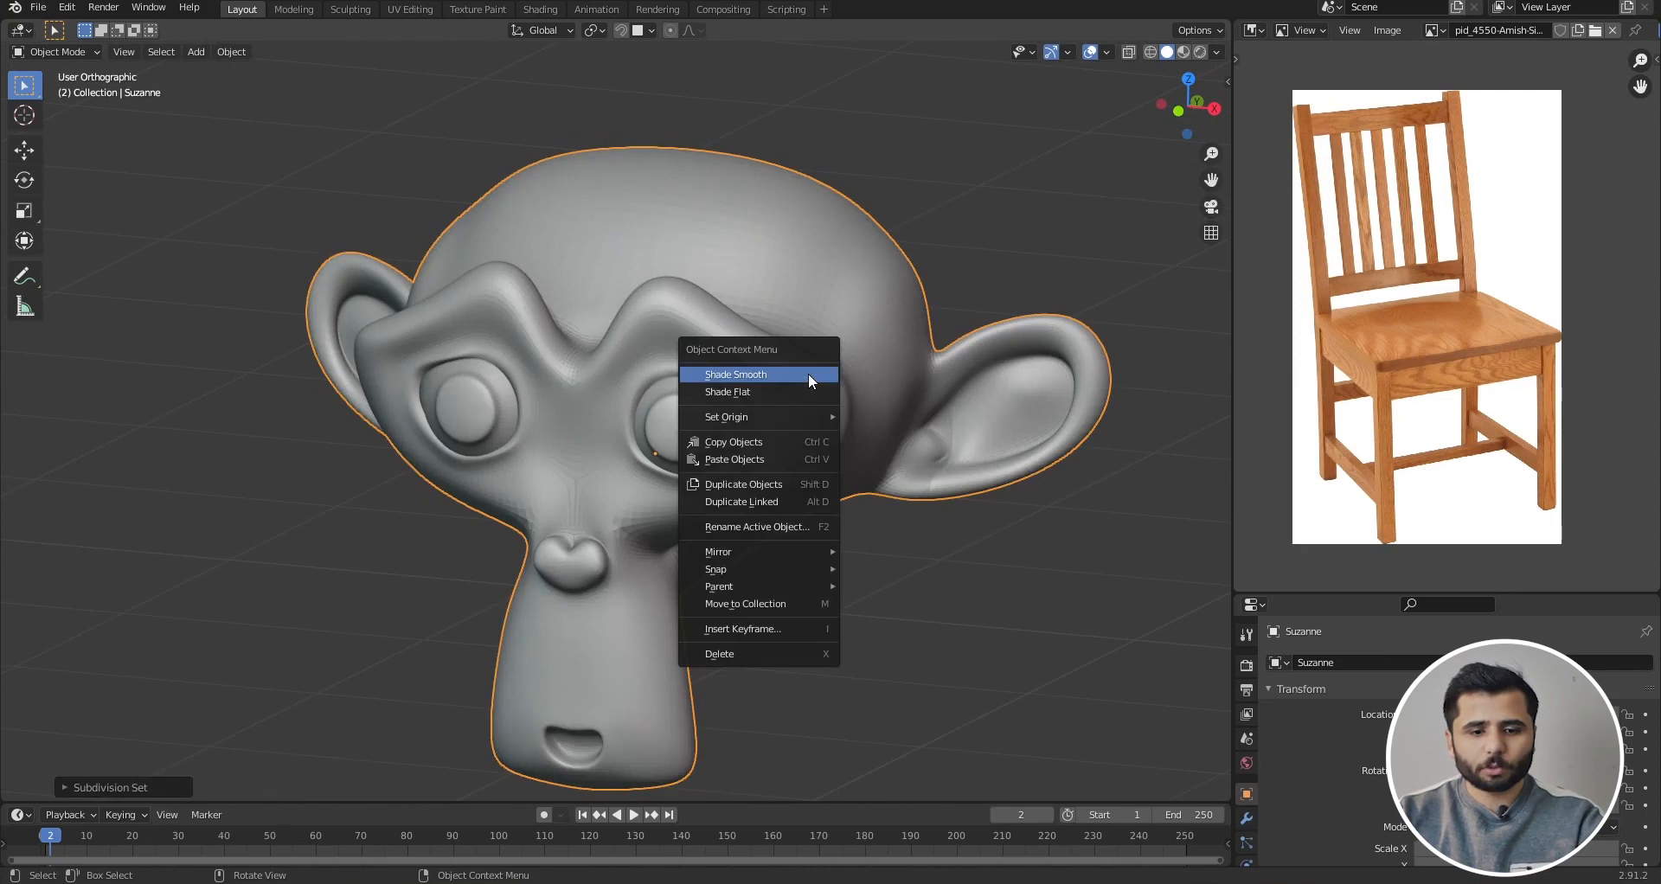
{"action": "left_click", "coordinate": [808, 372]}
{"action": "scroll", "coordinate": [858, 538], "scroll_direction": "down", "scroll_amount": 2}
{"action": "left_click", "coordinate": [858, 538]}
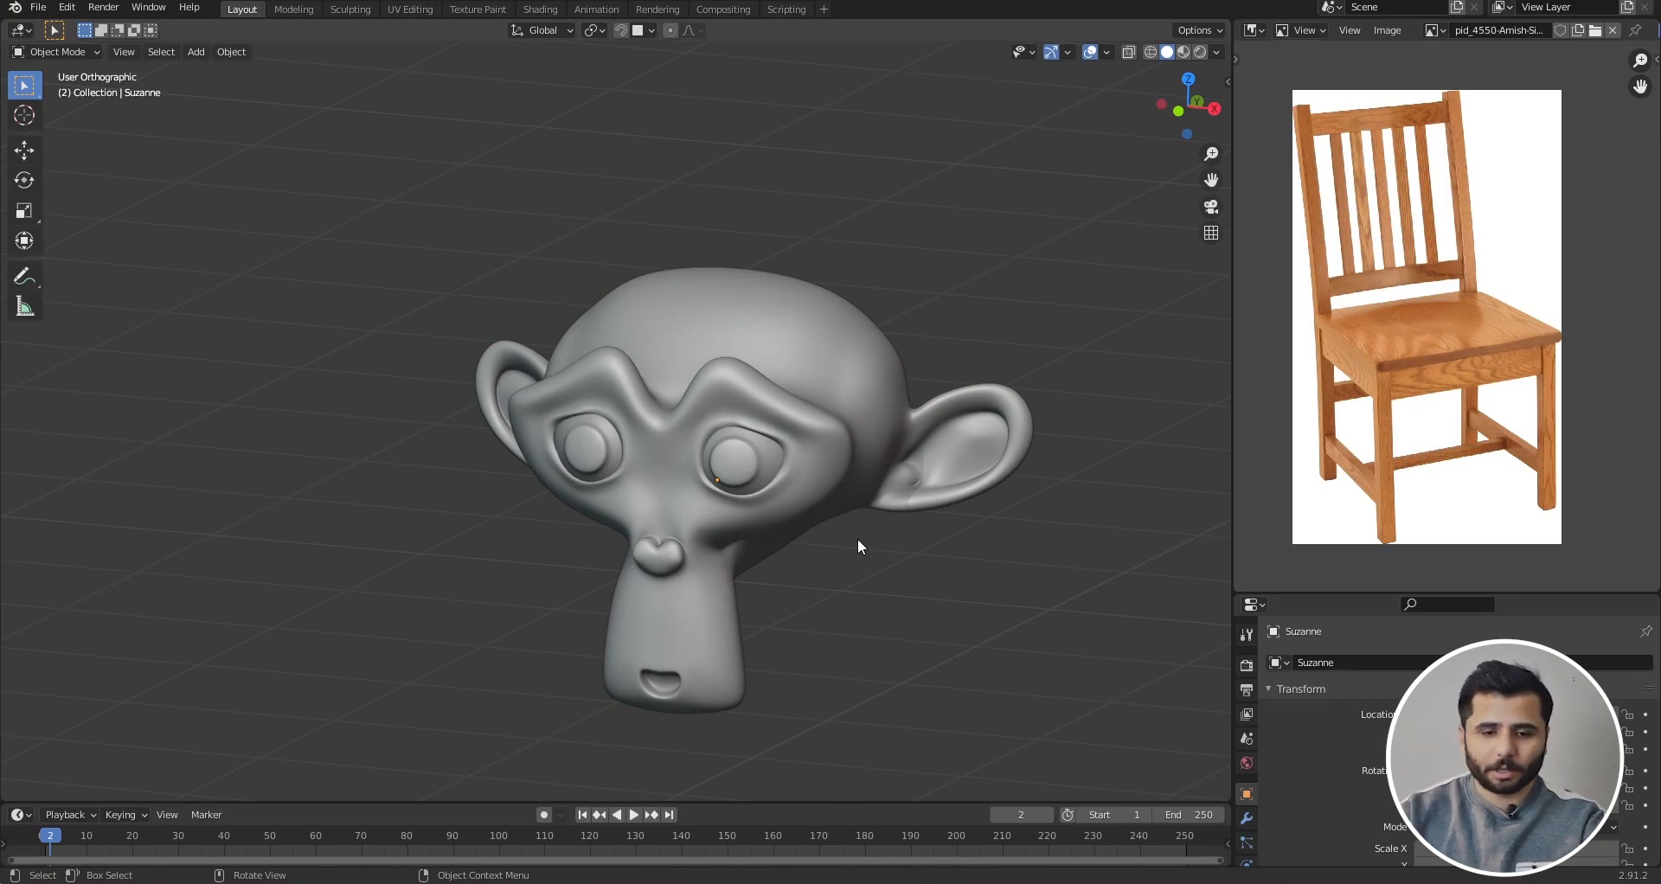
- Switch to wireframe shading and examine the subdivided monkey's mesh lines in front view
{"action": "scroll", "coordinate": [687, 543], "scroll_direction": "up", "scroll_amount": 3}
{"action": "left_click", "coordinate": [755, 412]}
{"action": "scroll", "coordinate": [785, 418], "scroll_direction": "down", "scroll_amount": 4}
{"action": "scroll", "coordinate": [785, 419], "scroll_direction": "up", "scroll_amount": 4}
{"action": "key", "text": "z"}
{"action": "left_click", "coordinate": [507, 391]}
{"action": "scroll", "coordinate": [712, 397], "scroll_direction": "down", "scroll_amount": 2}
{"action": "key", "text": "KP_1"}
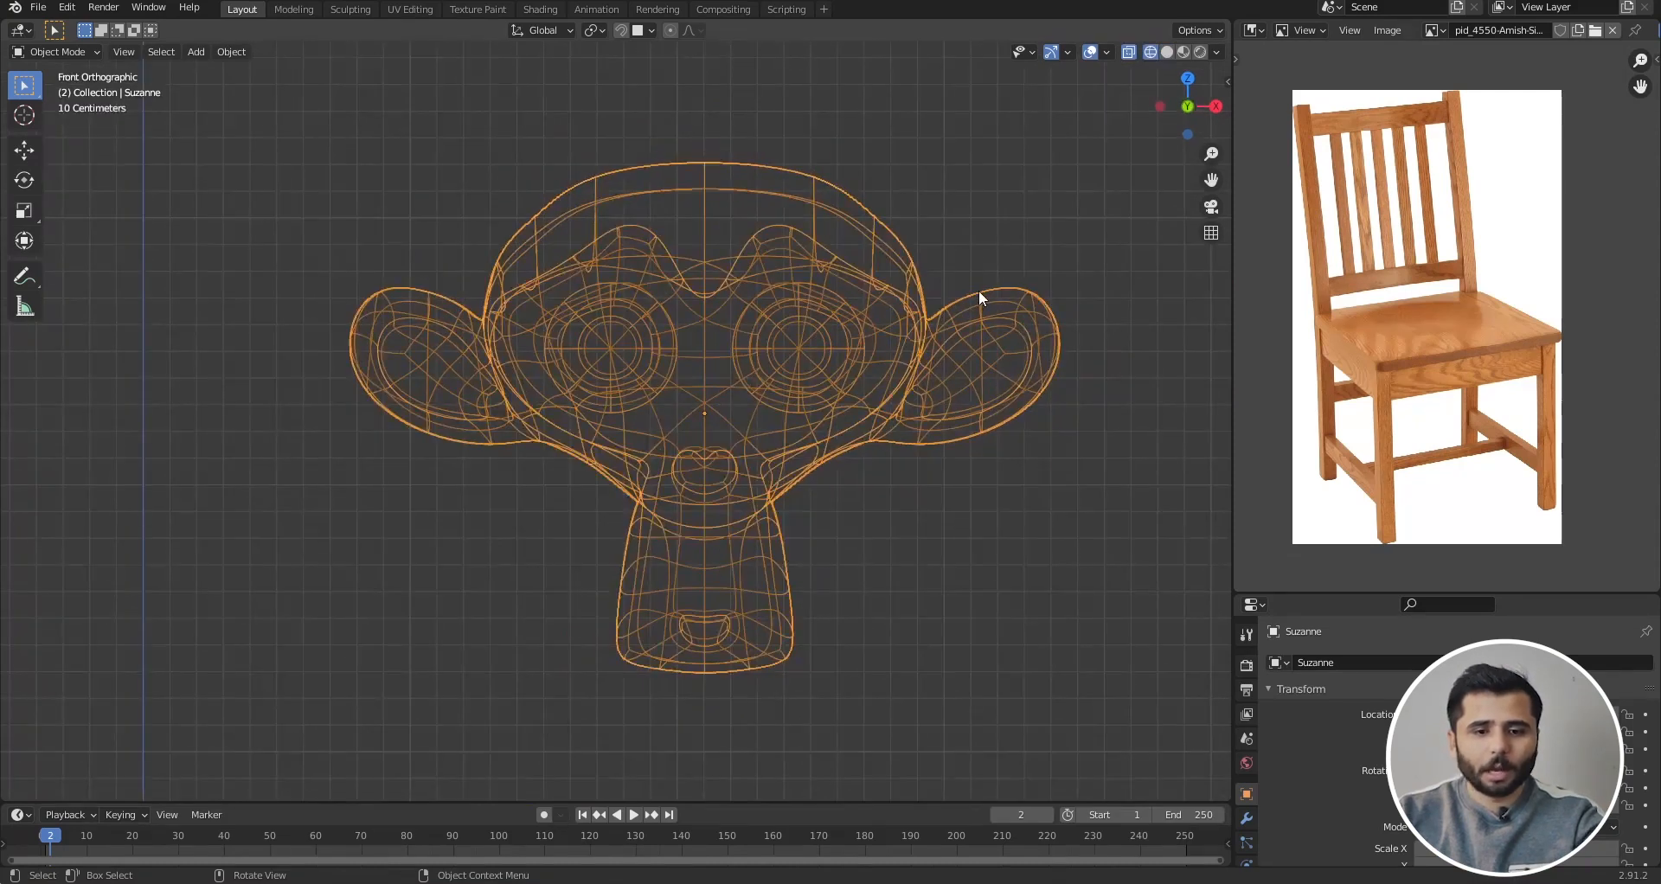
{"action": "left_click", "coordinate": [1045, 230]}
{"action": "scroll", "coordinate": [816, 241], "scroll_direction": "up", "scroll_amount": 3}
{"action": "scroll", "coordinate": [845, 264], "scroll_direction": "down", "scroll_amount": 4}
{"action": "left_click", "coordinate": [845, 267]}
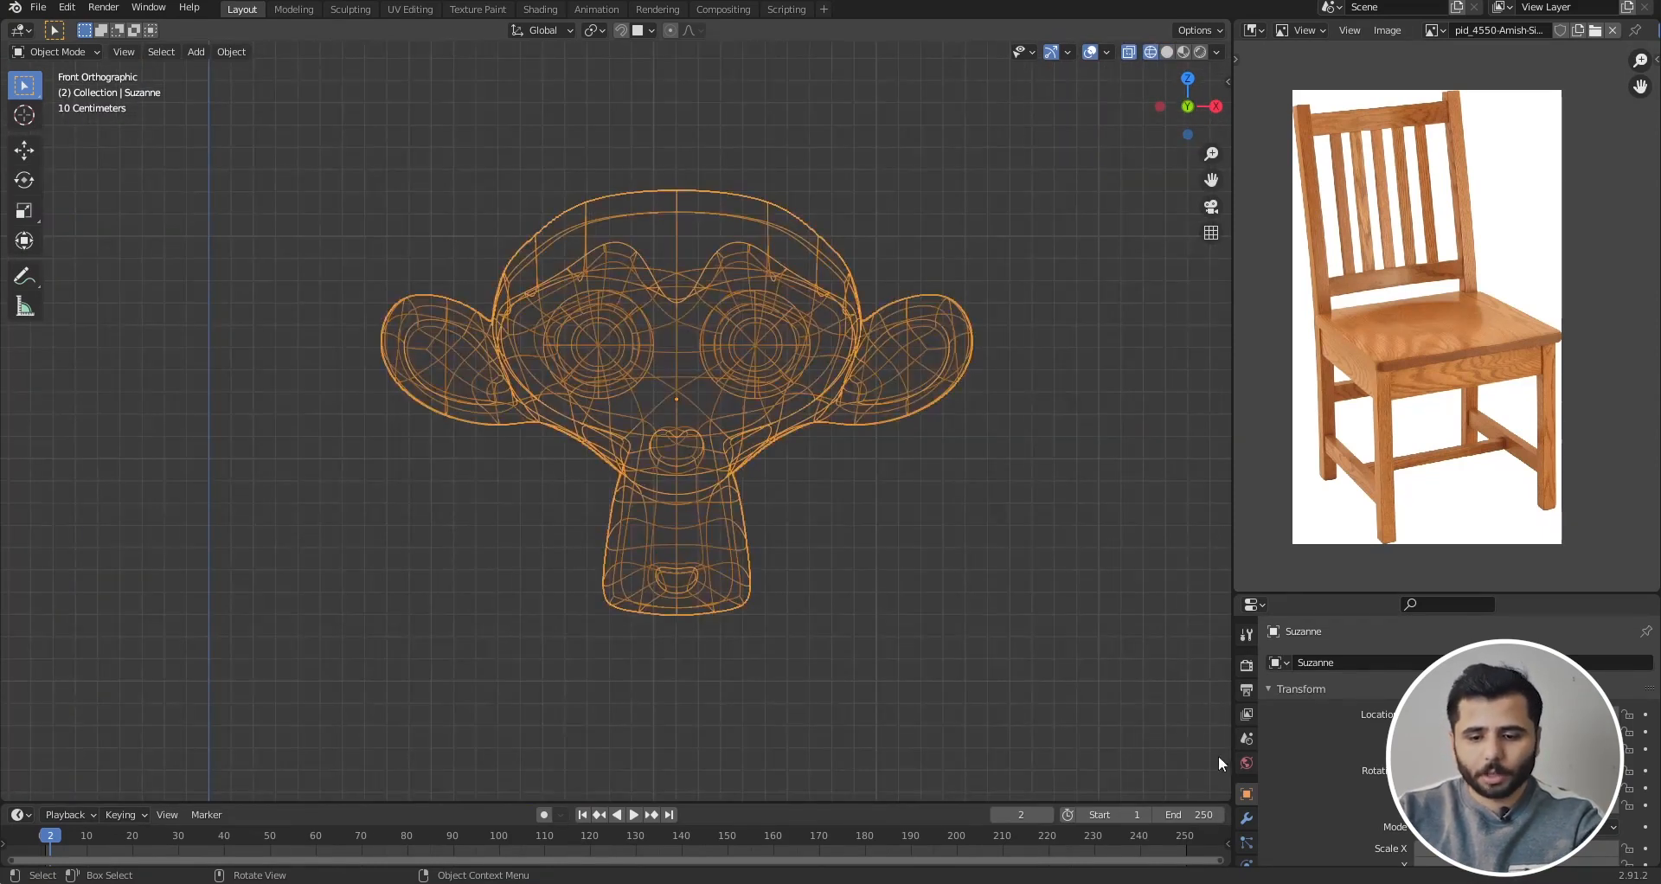
- Set the monkey's subdivision level to 0 and return to solid shading
{"action": "key", "text": "ctrl+0"}
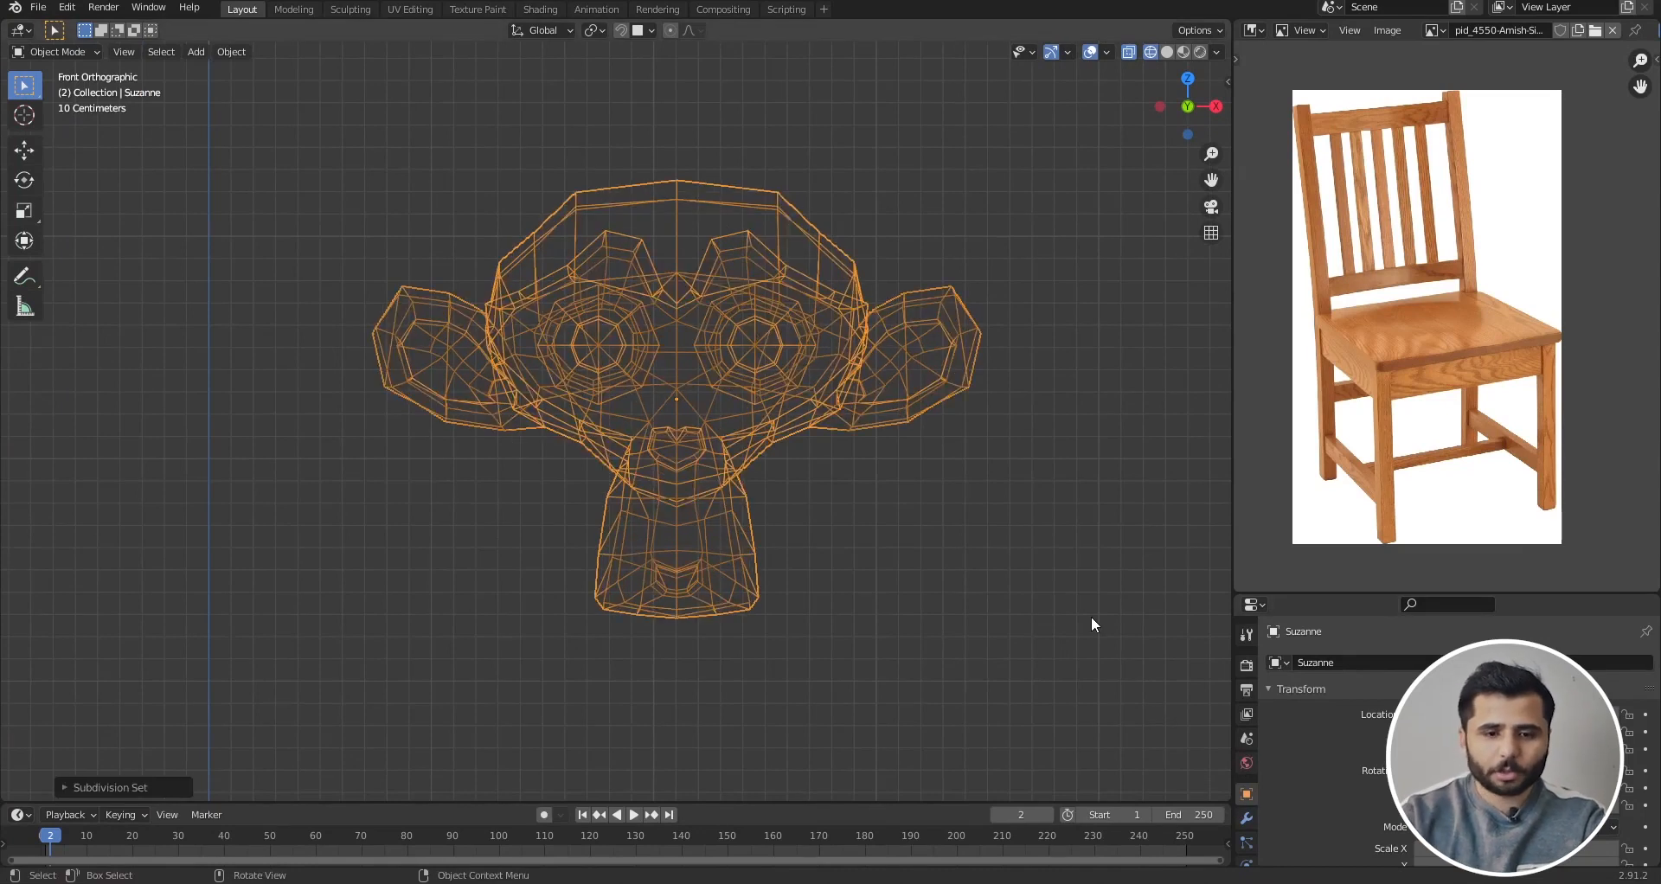
{"action": "left_click", "coordinate": [1092, 617]}
{"action": "key", "text": "shift+z"}
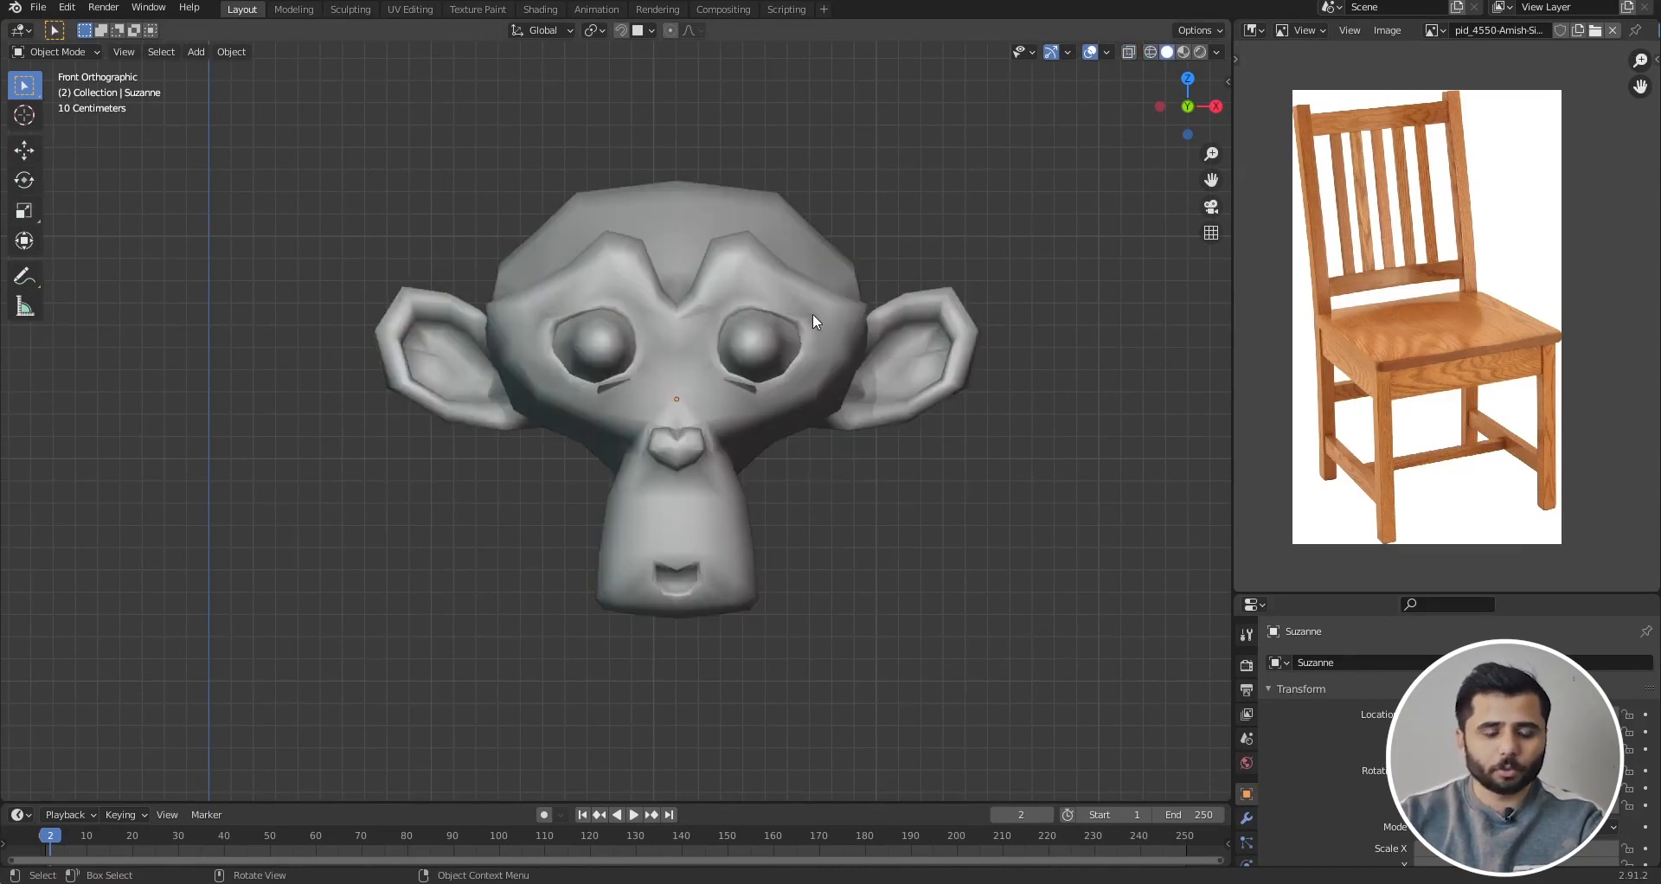
- Shade the monkey mesh flat
{"action": "left_click", "coordinate": [813, 313]}
{"action": "right_click", "coordinate": [812, 313]}
{"action": "left_click", "coordinate": [783, 317]}
{"action": "left_click", "coordinate": [907, 448]}
- Examine the monkey's flat-shaded facets from an angled view and from the front
{"action": "middle_click_drag", "start_coordinate": [907, 448], "coordinate": [745, 349]}
{"action": "scroll", "coordinate": [877, 216], "scroll_direction": "up", "scroll_amount": 8}
{"action": "scroll", "coordinate": [856, 251], "scroll_direction": "down", "scroll_amount": 6}
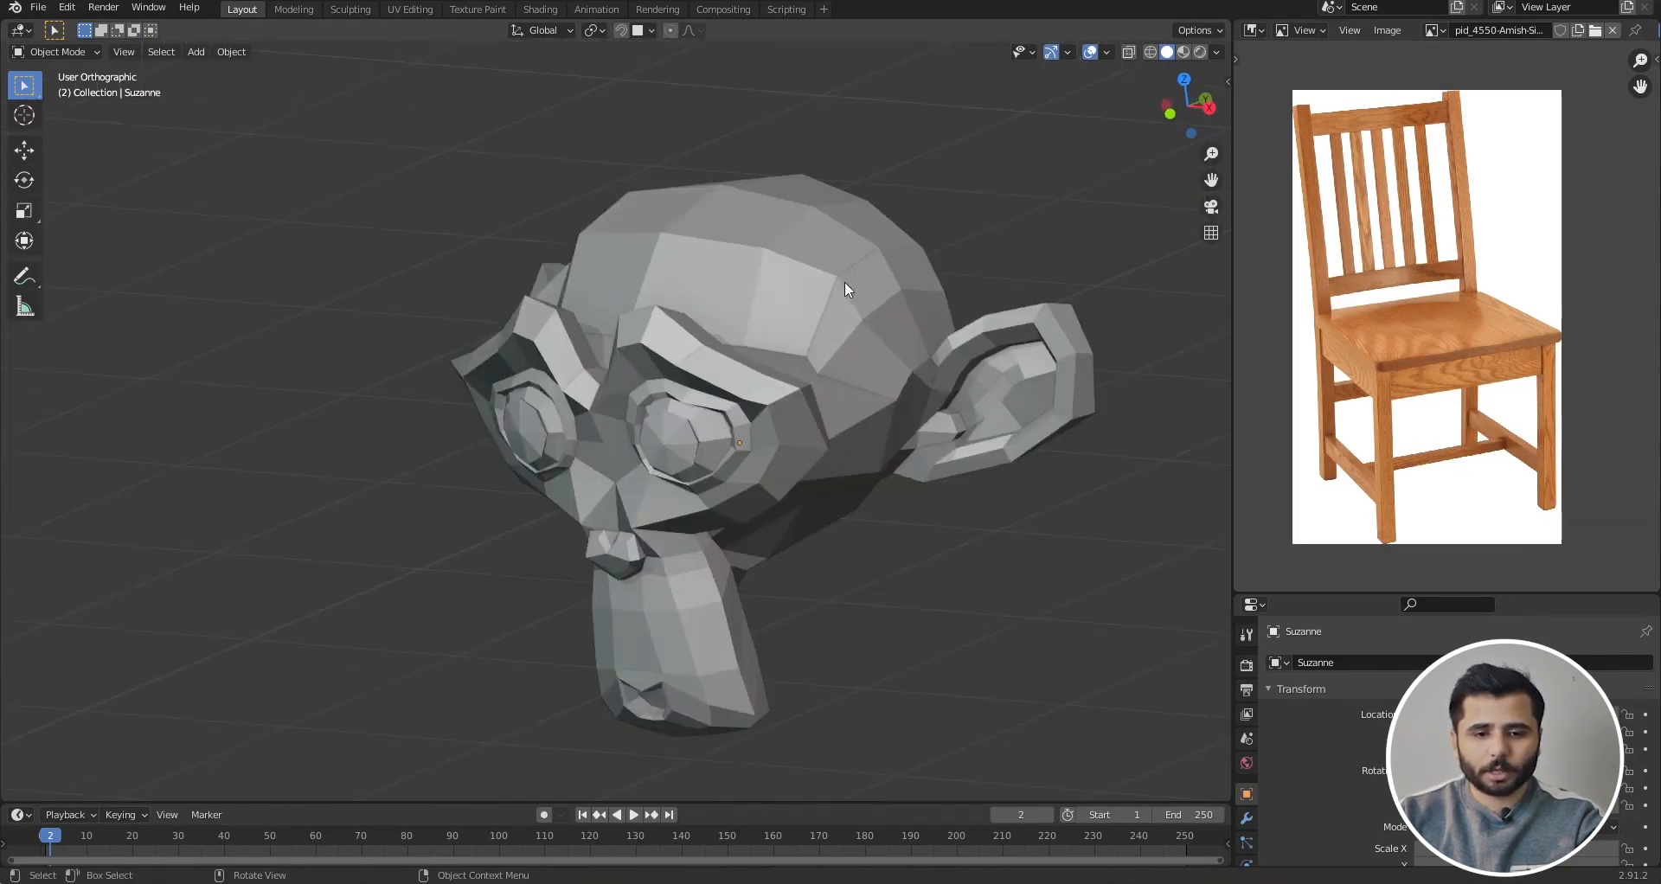
{"action": "scroll", "coordinate": [784, 247], "scroll_direction": "down", "scroll_amount": 2}
{"action": "left_click", "coordinate": [805, 288]}
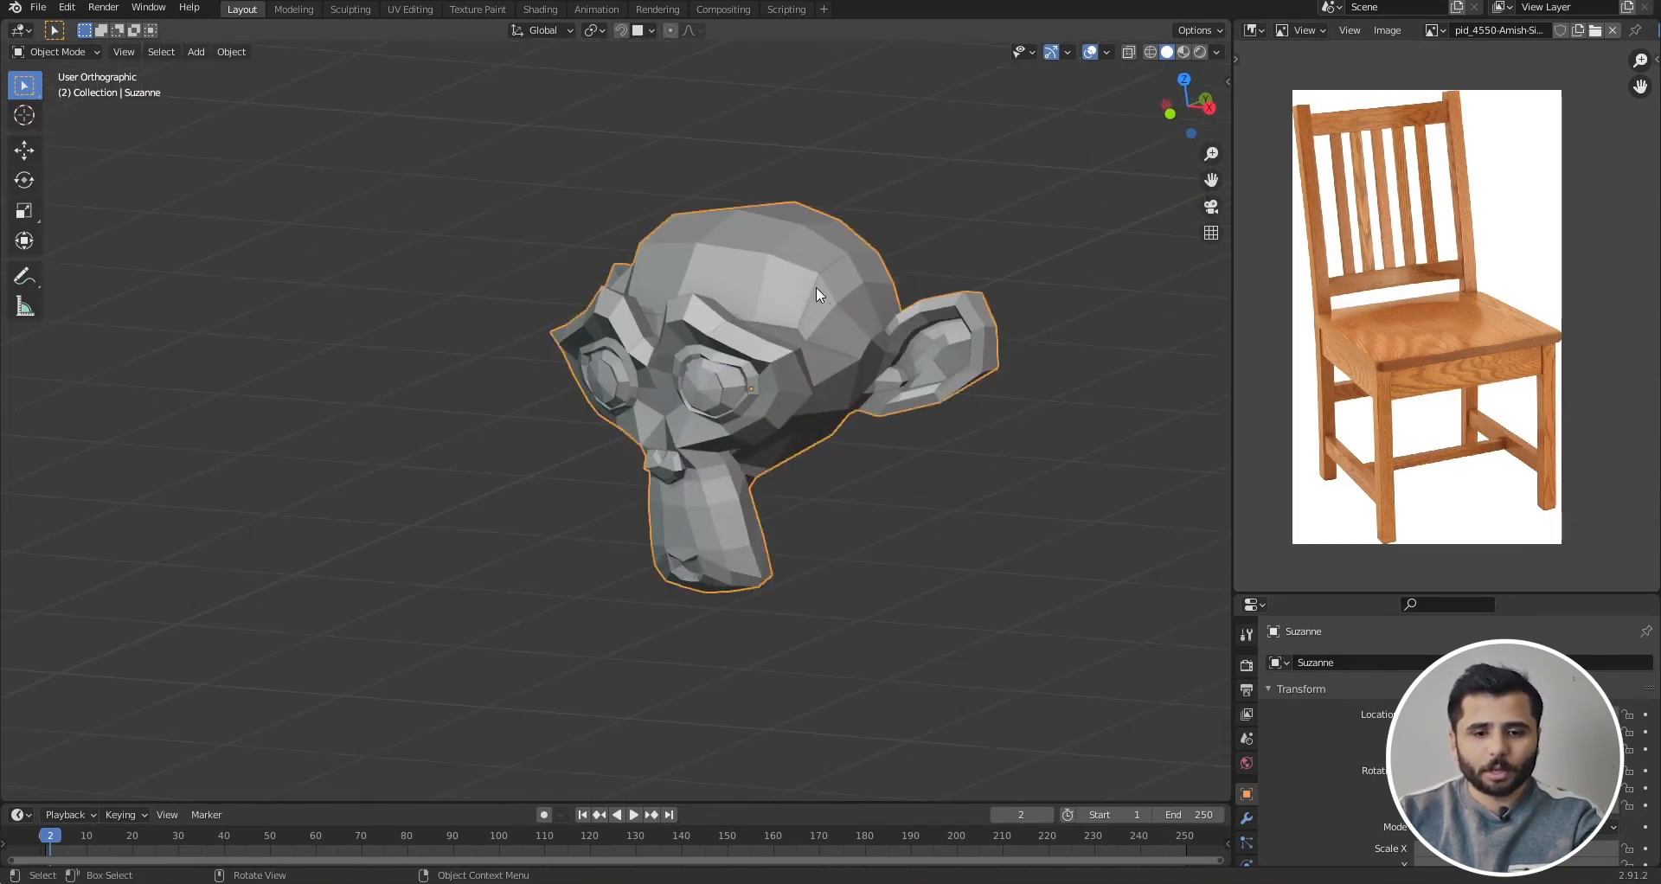
{"action": "scroll", "coordinate": [856, 281], "scroll_direction": "down", "scroll_amount": 2}
{"action": "left_click", "coordinate": [893, 274]}
{"action": "scroll", "coordinate": [858, 265], "scroll_direction": "up", "scroll_amount": 4}
{"action": "left_click", "coordinate": [849, 287]}
{"action": "key", "text": "KP_1"}
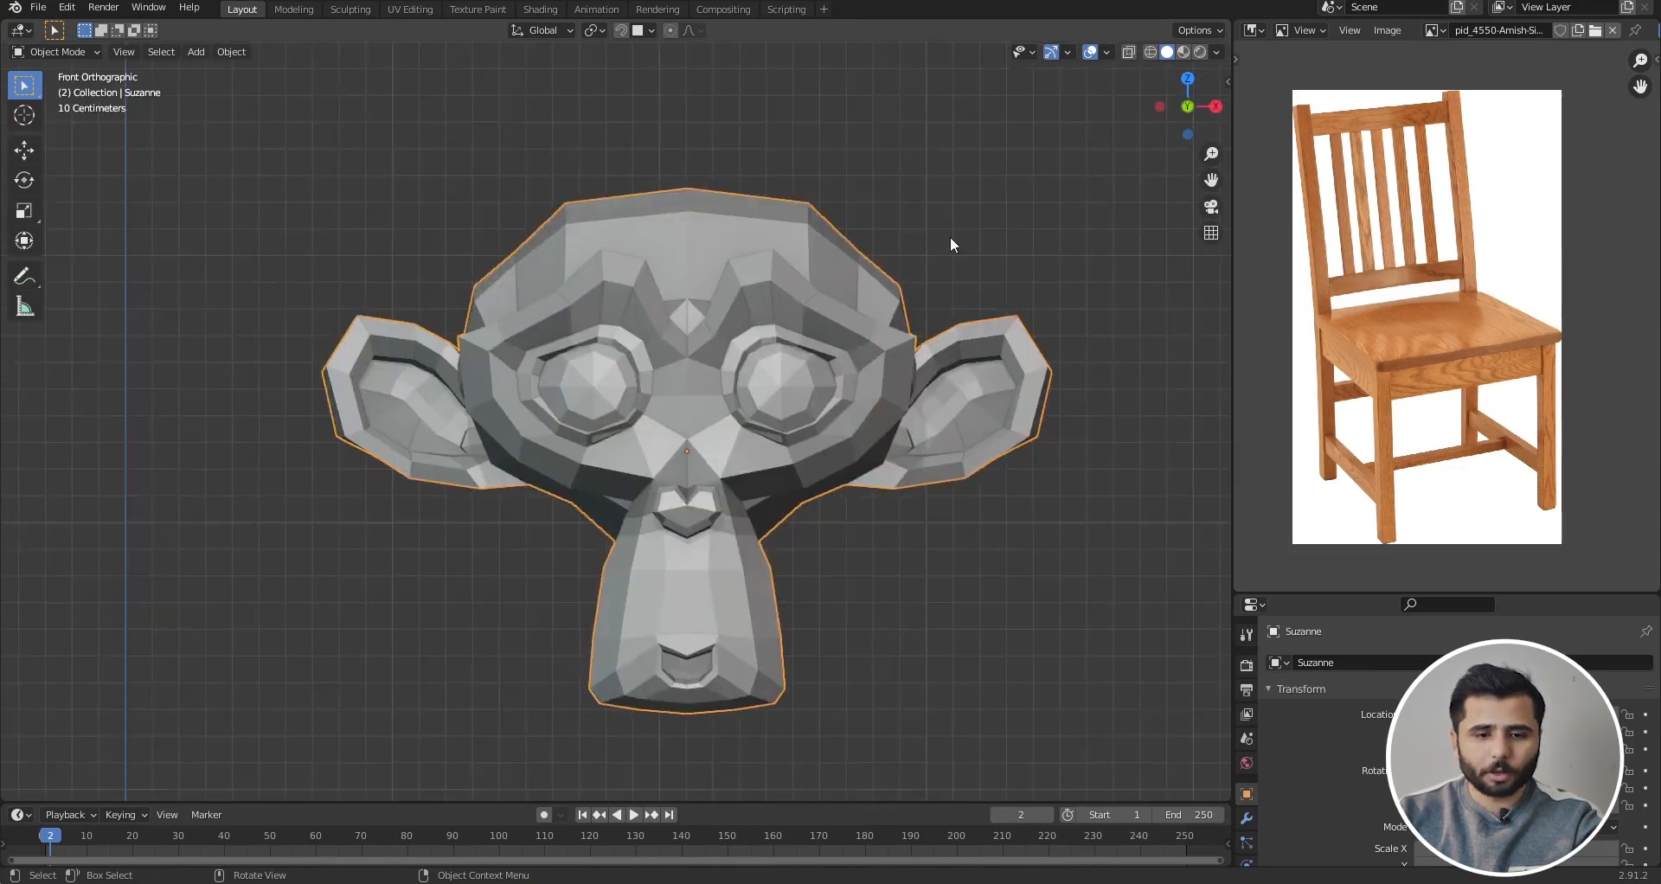
{"action": "left_click", "coordinate": [942, 242]}
{"action": "scroll", "coordinate": [855, 270], "scroll_direction": "down", "scroll_amount": 1}
- Set the monkey's subdivision level to 2, show its modifier settings and deselect it
{"action": "left_click", "coordinate": [845, 310]}
{"action": "key", "text": "ctrl+2"}
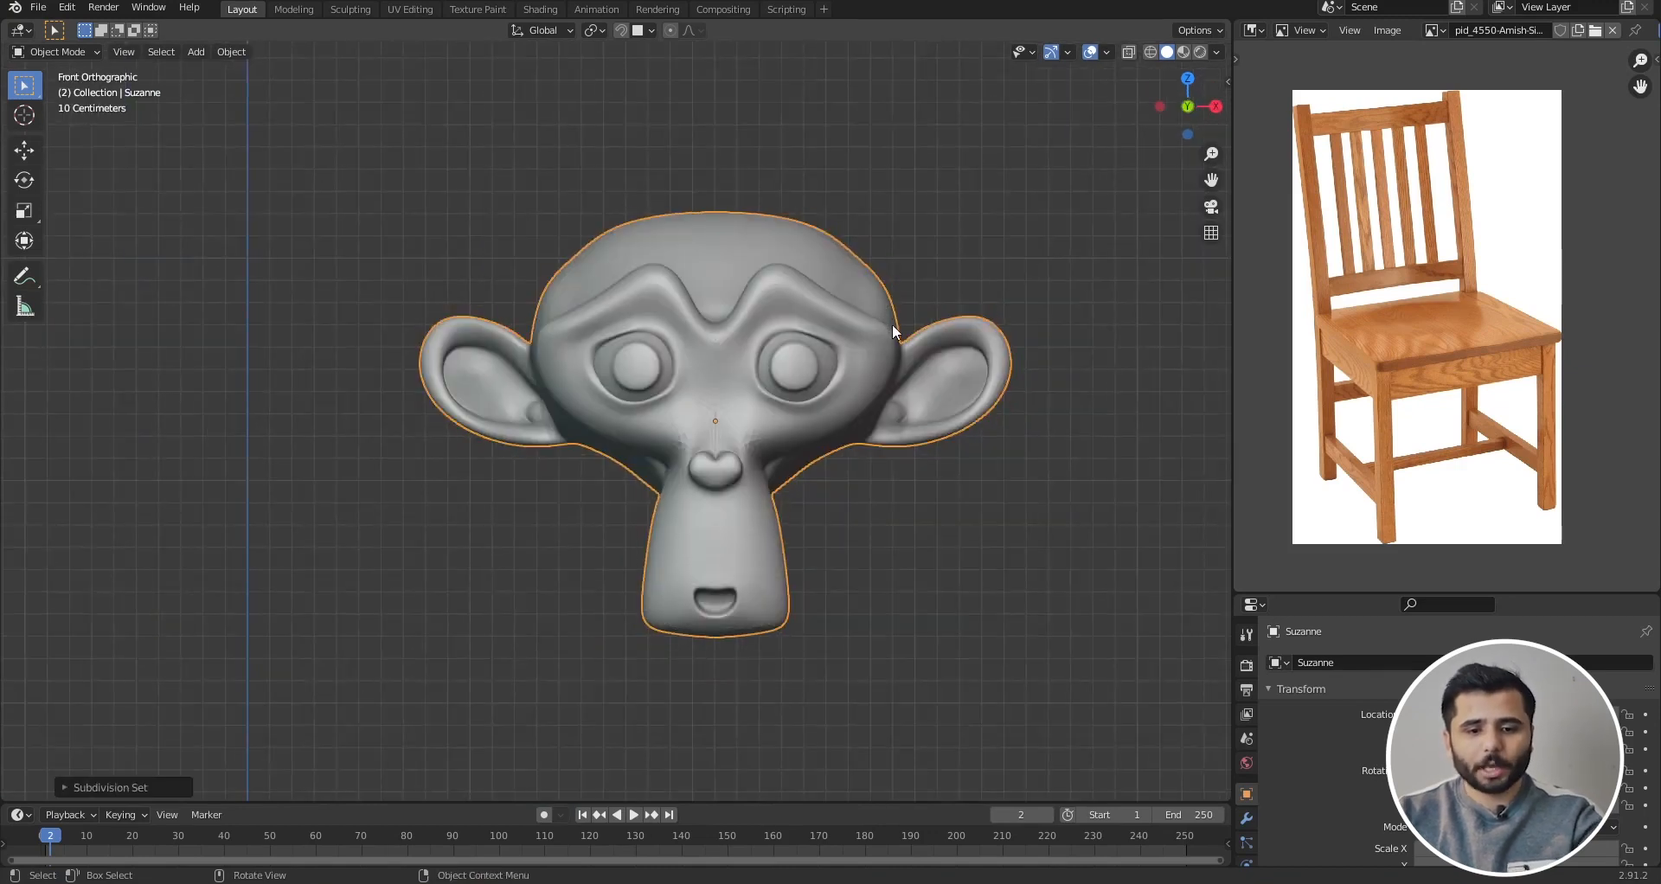
{"action": "left_click", "coordinate": [1246, 819]}
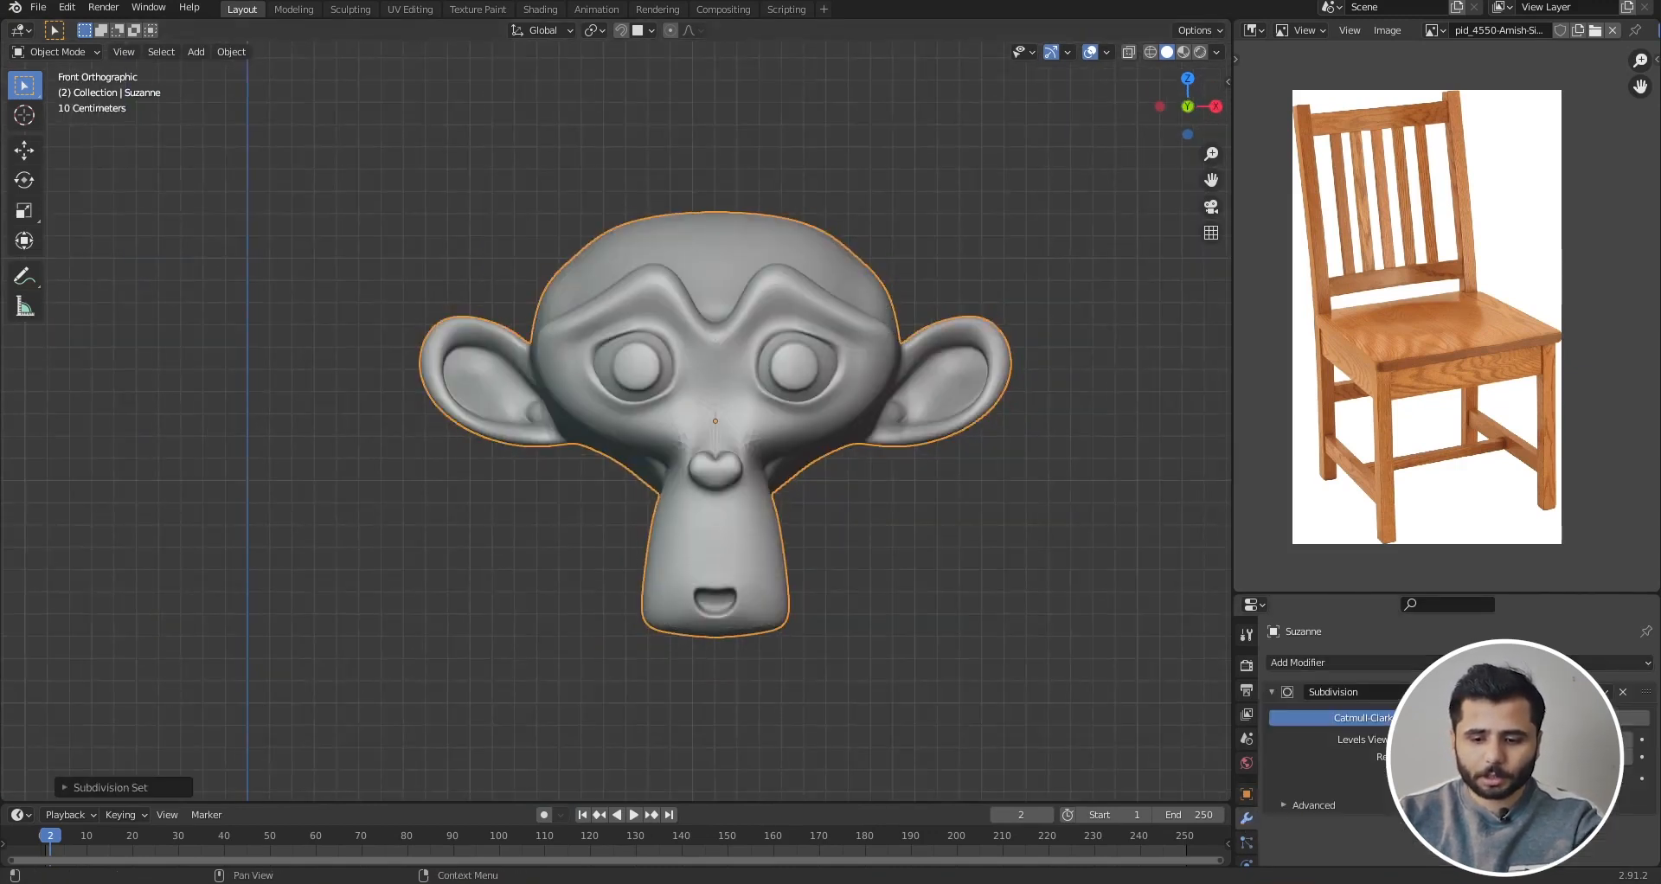
{"action": "left_click", "coordinate": [1030, 706]}
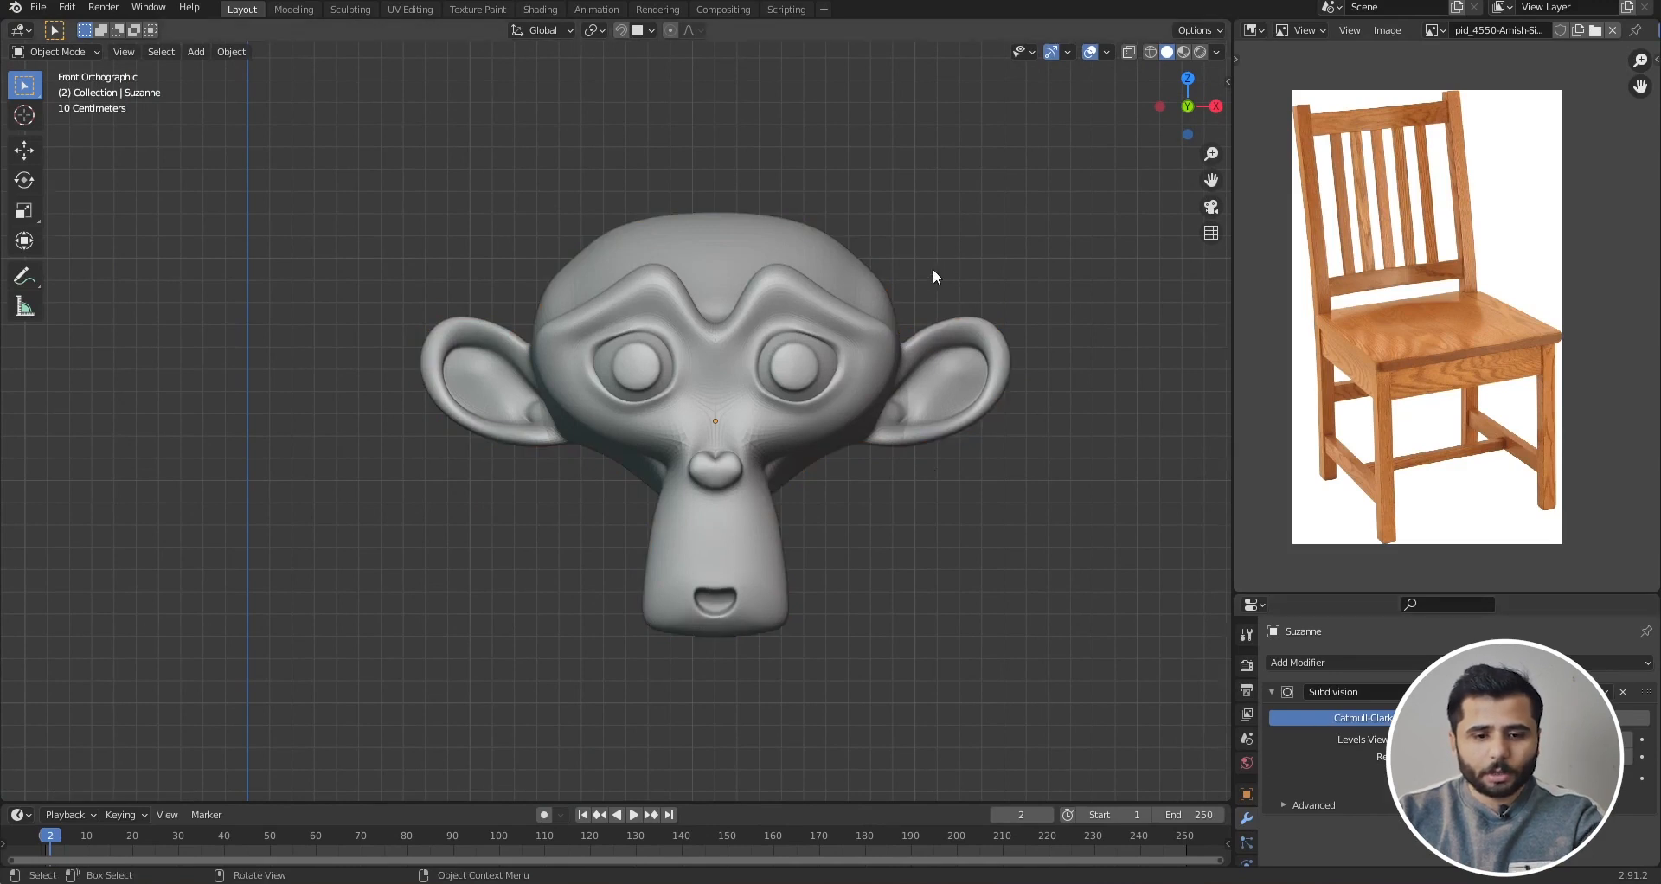
- Shade the monkey mesh smooth and inspect its forehead up close from an angled view
{"action": "middle_click_drag", "start_coordinate": [917, 198], "coordinate": [851, 226]}
{"action": "scroll", "coordinate": [851, 226], "scroll_direction": "up", "scroll_amount": 5}
{"action": "left_click", "coordinate": [853, 221]}
{"action": "right_click", "coordinate": [853, 221]}
{"action": "left_click", "coordinate": [853, 221]}
{"action": "right_click", "coordinate": [835, 187]}
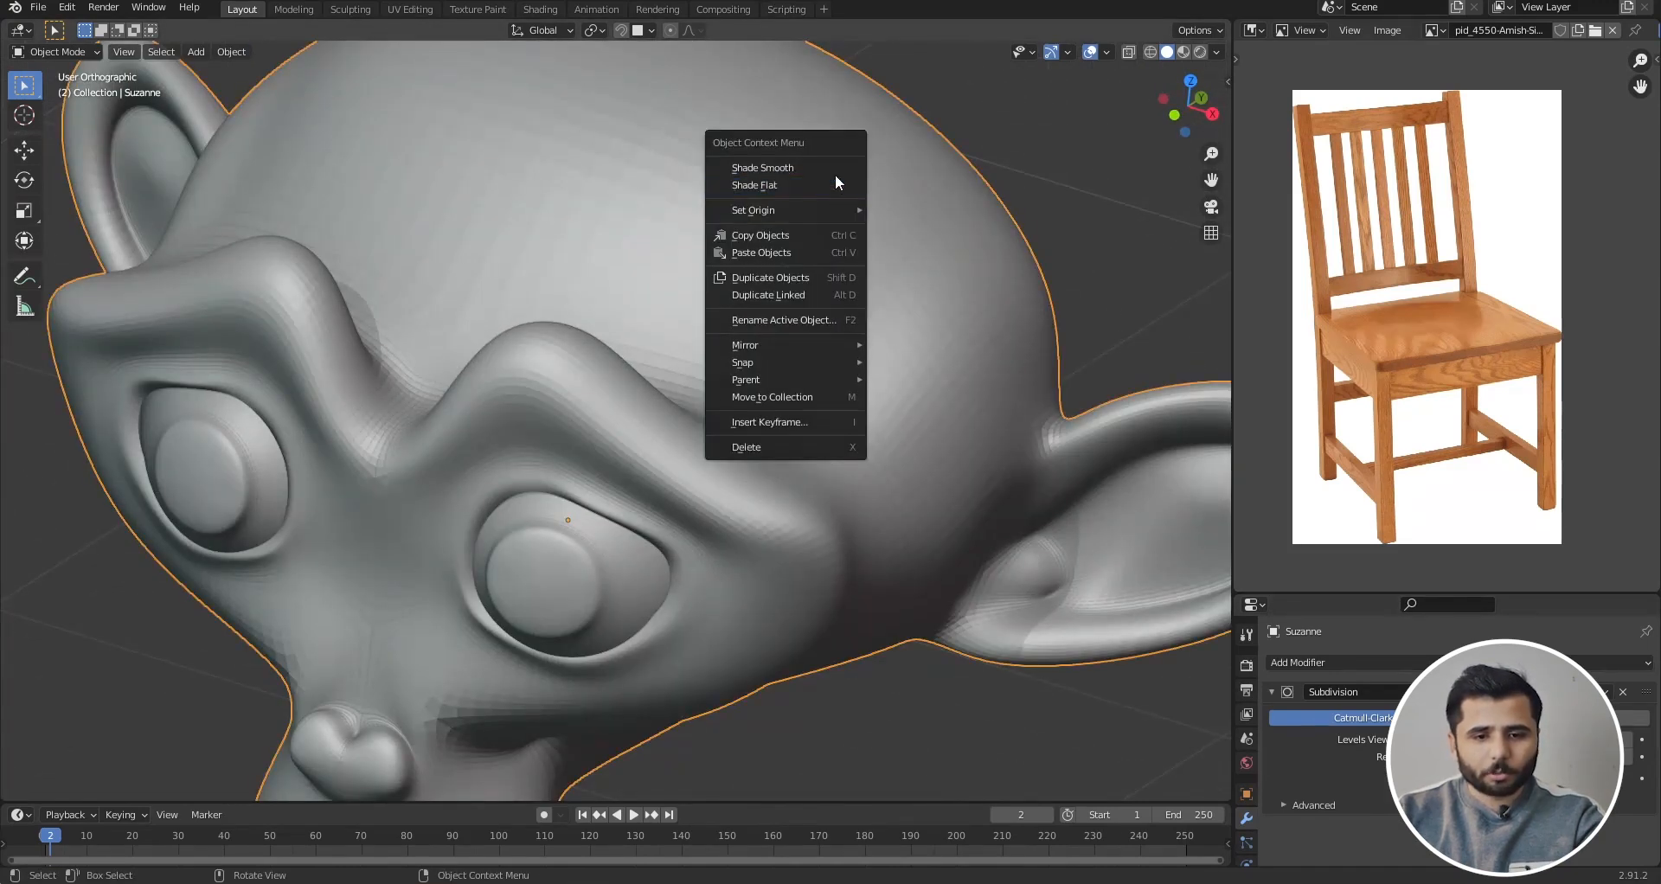
{"action": "left_click", "coordinate": [834, 170]}
{"action": "scroll", "coordinate": [878, 341], "scroll_direction": "down", "scroll_amount": 5}
{"action": "scroll", "coordinate": [822, 425], "scroll_direction": "up", "scroll_amount": 2}
{"action": "scroll", "coordinate": [828, 444], "scroll_direction": "up", "scroll_amount": 10}
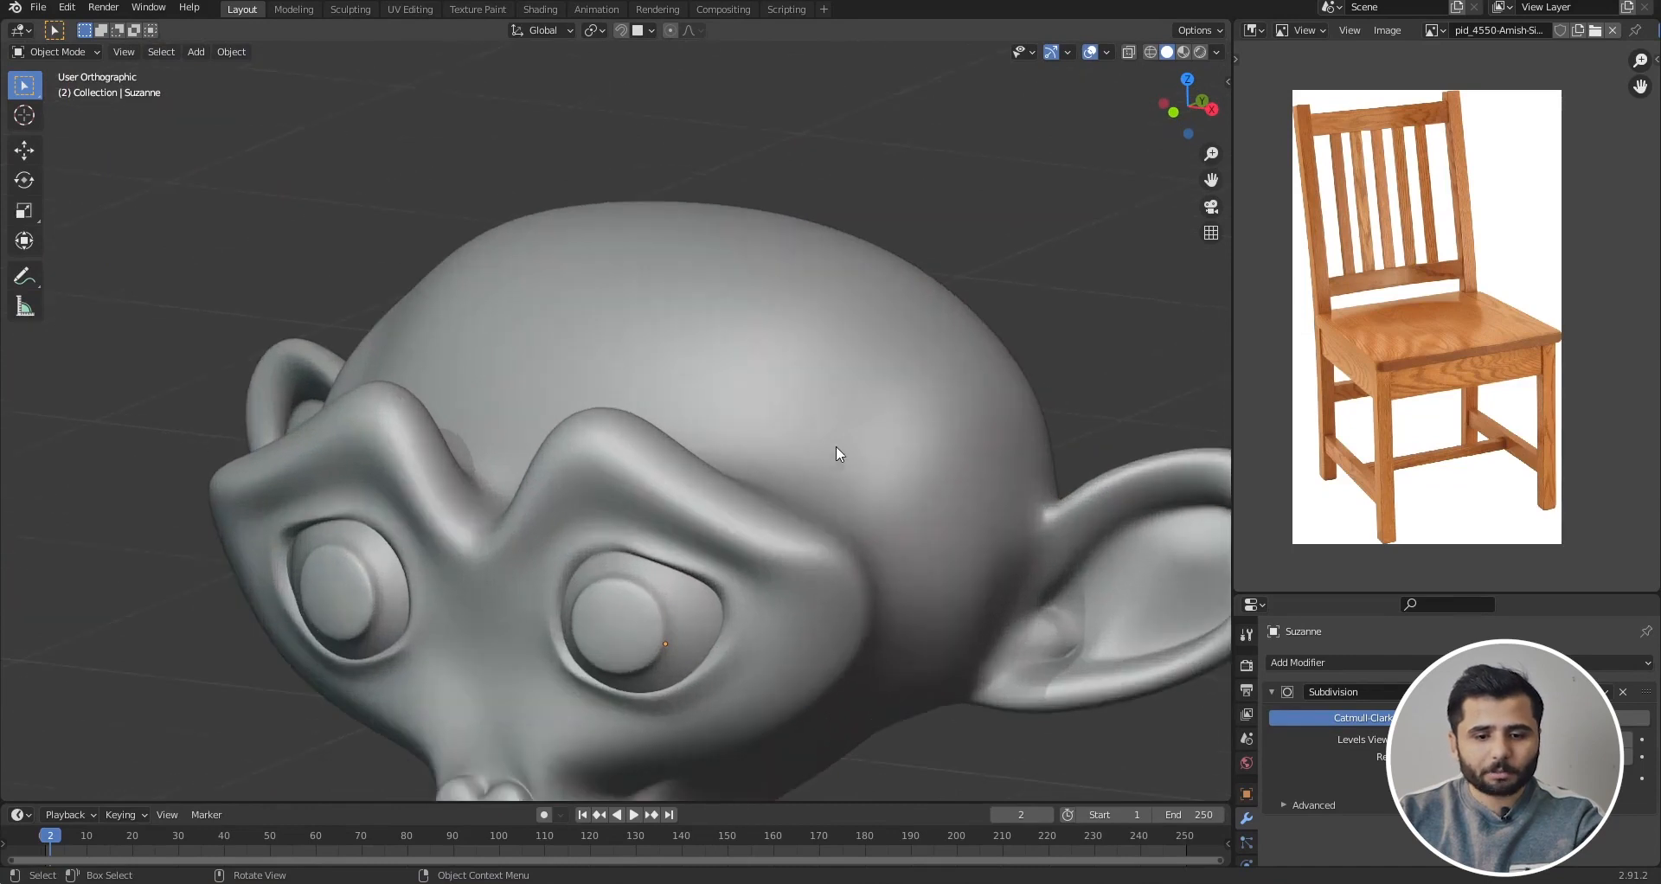
{"action": "scroll", "coordinate": [917, 420], "scroll_direction": "down", "scroll_amount": 10}
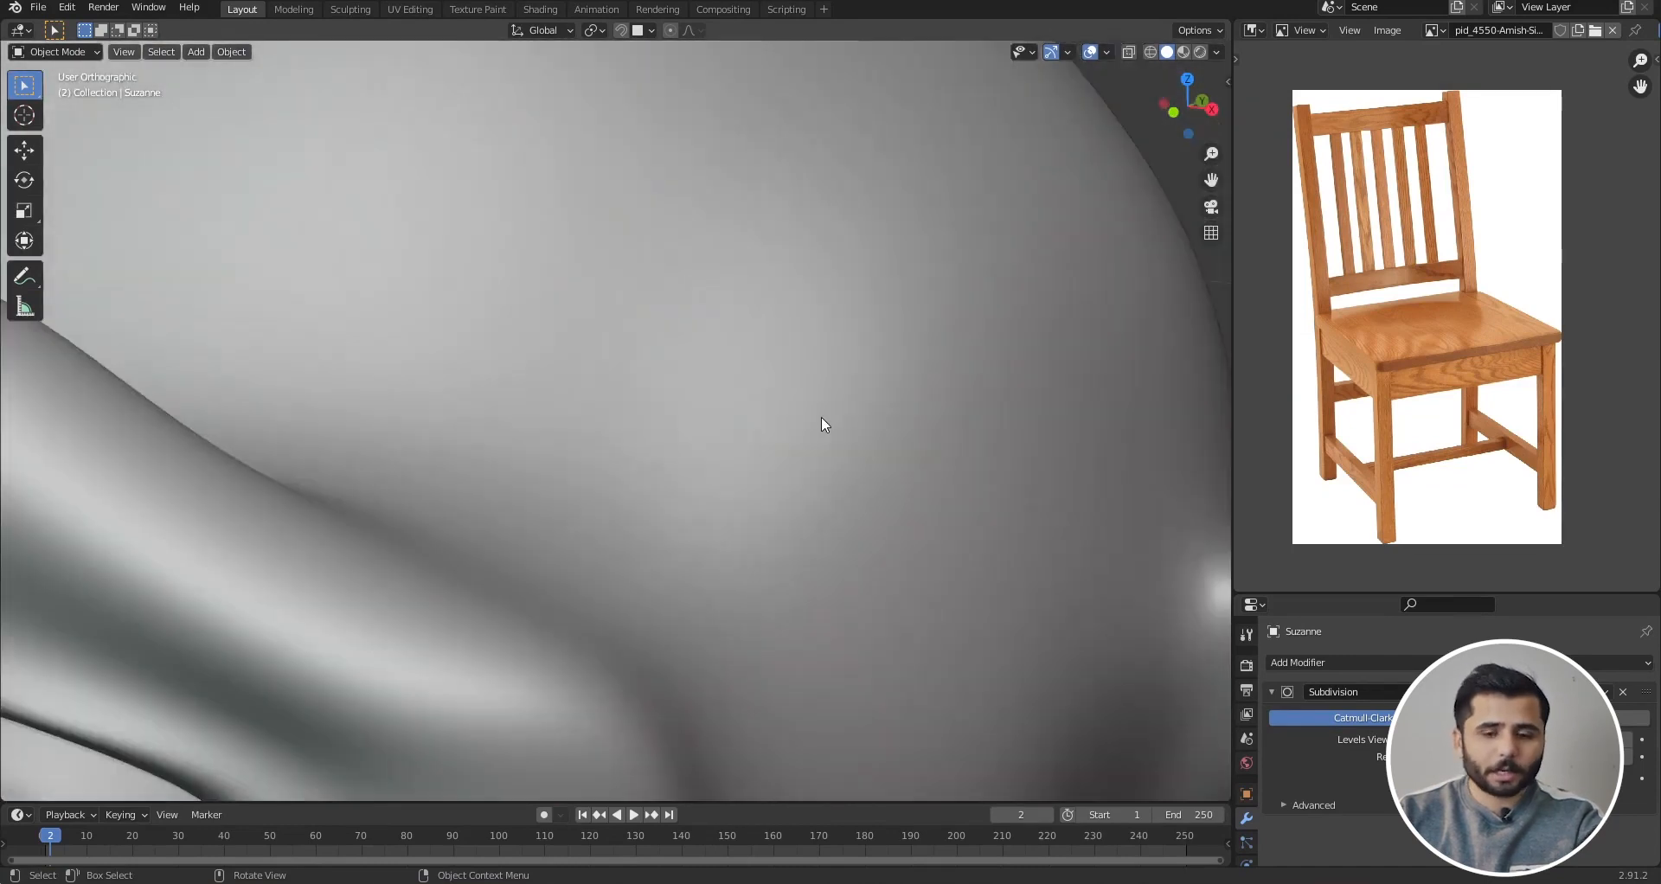
- Show the monkey in wireframe shading from the front and select it
{"action": "key", "text": "KP_1"}
{"action": "scroll", "coordinate": [747, 376], "scroll_direction": "up", "scroll_amount": 6}
{"action": "key", "text": "z"}
{"action": "left_click", "coordinate": [566, 392]}
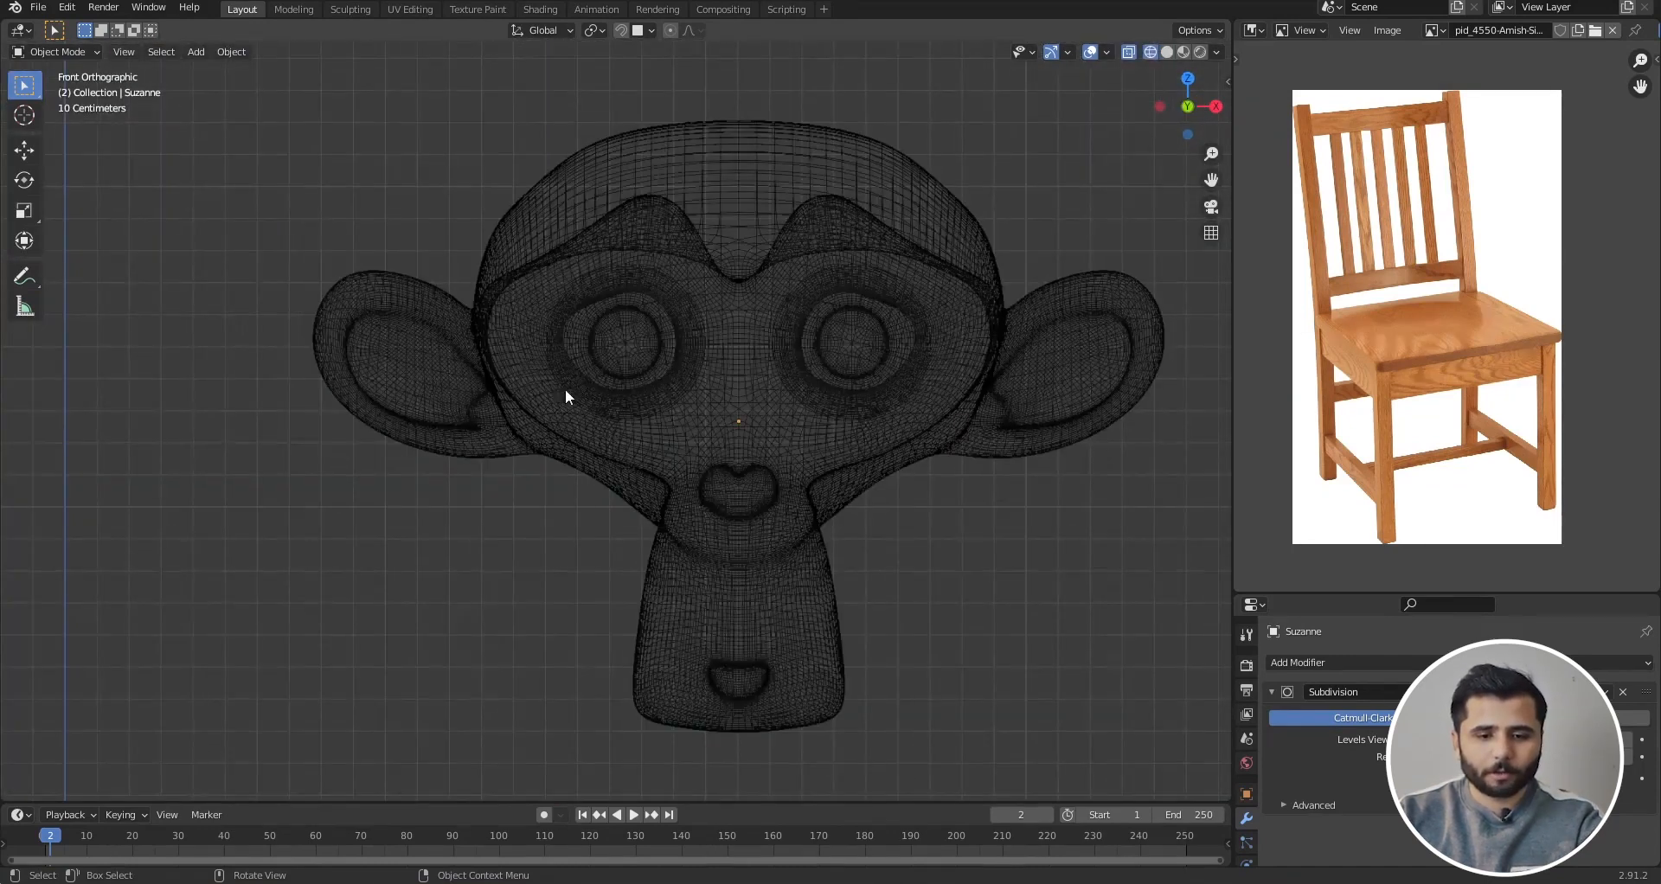
{"action": "left_click", "coordinate": [1051, 334]}
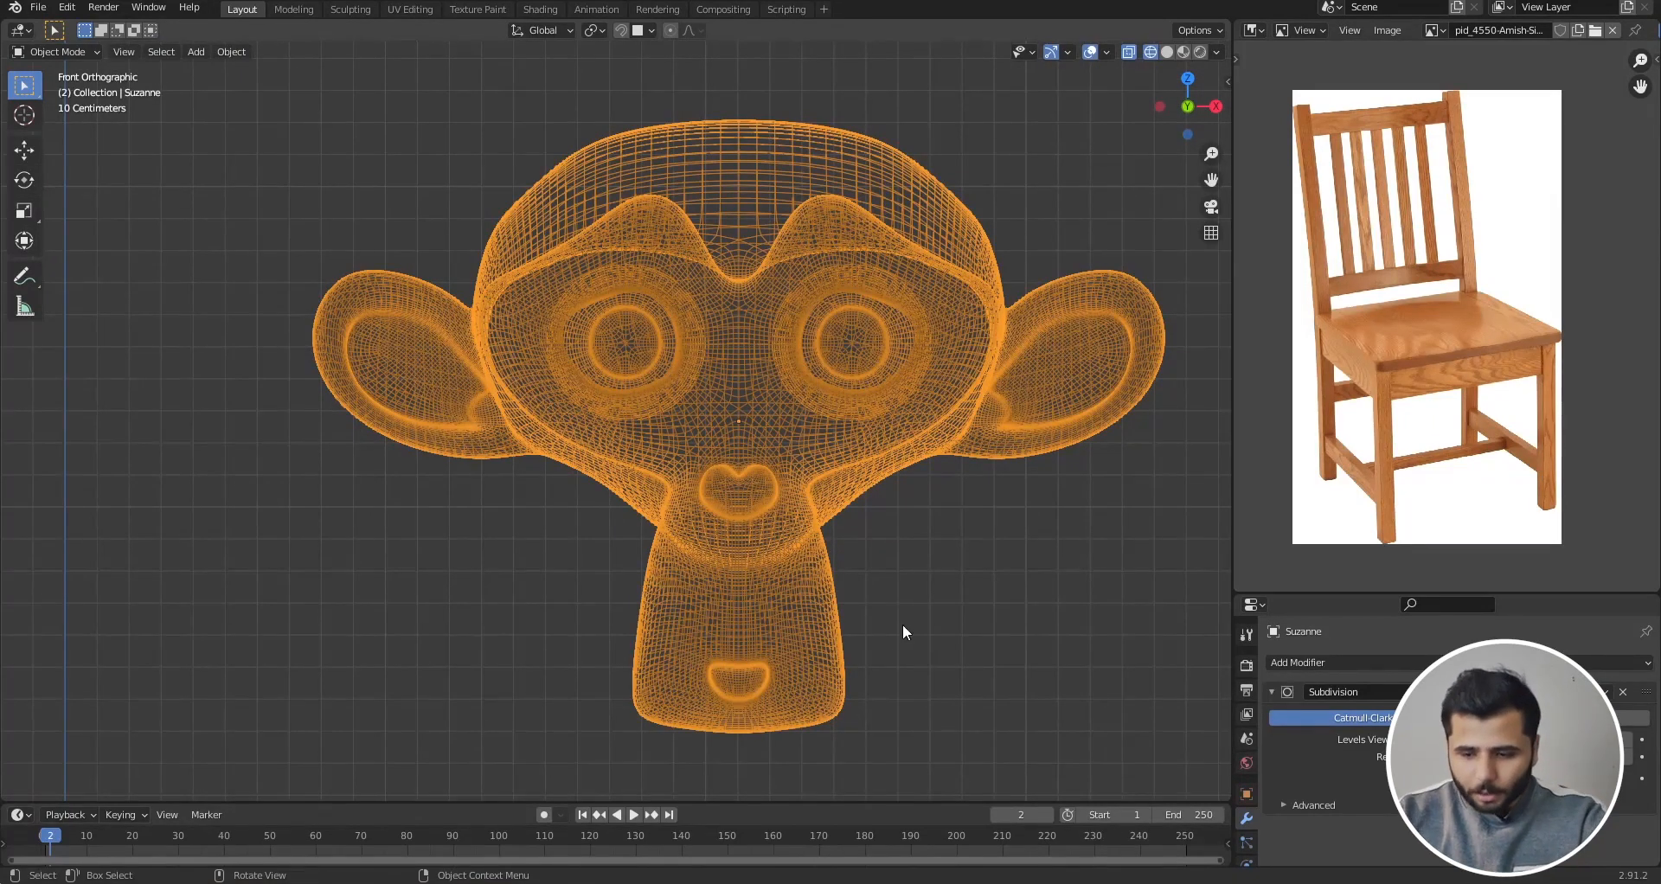
{"action": "left_click", "coordinate": [994, 628]}
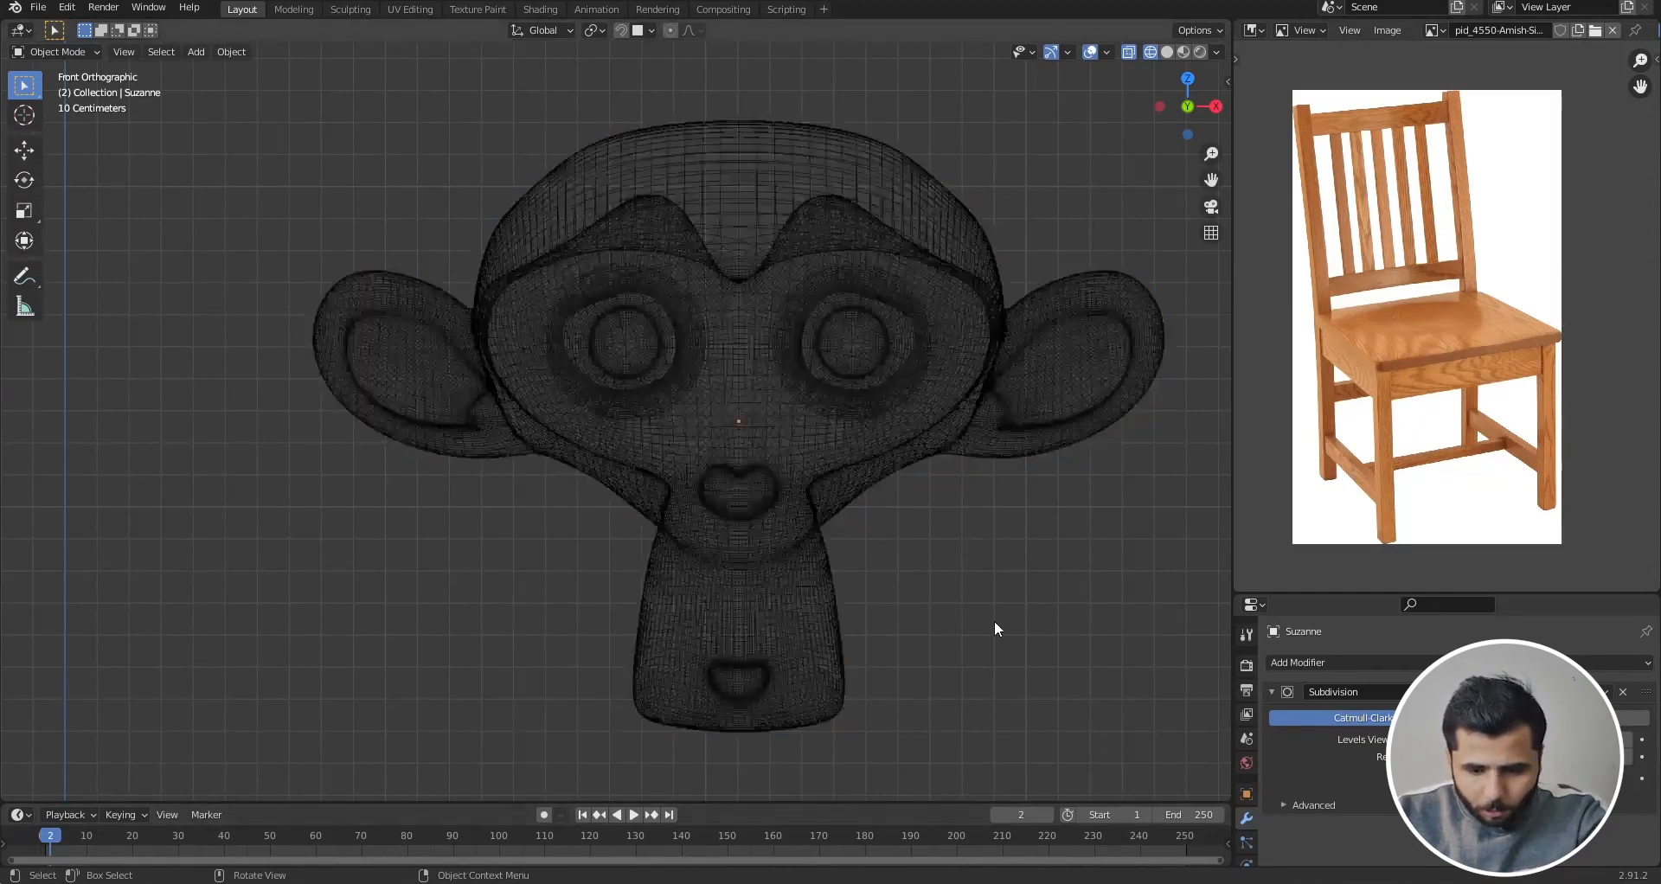
{"action": "scroll", "coordinate": [881, 536], "scroll_direction": "down", "scroll_amount": 3}
{"action": "scroll", "coordinate": [945, 432], "scroll_direction": "up", "scroll_amount": 2}
{"action": "left_click", "coordinate": [820, 389]}
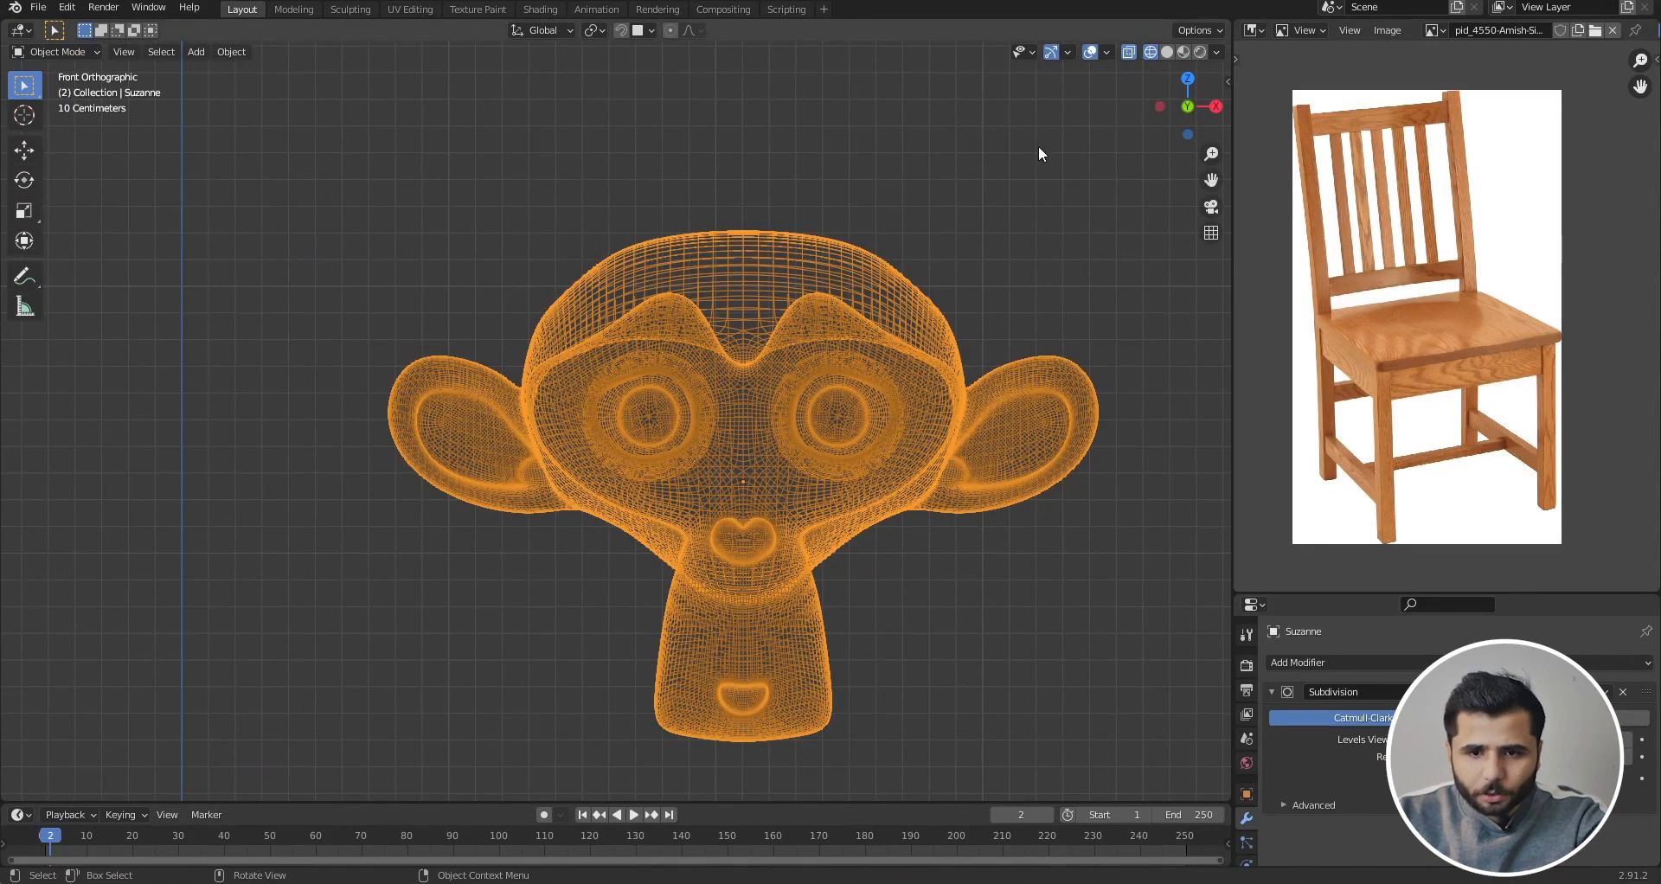
- Enable the Statistics overlay in the viewport with the monkey selected
{"action": "left_click", "coordinate": [1106, 52]}
{"action": "left_click", "coordinate": [1000, 192]}
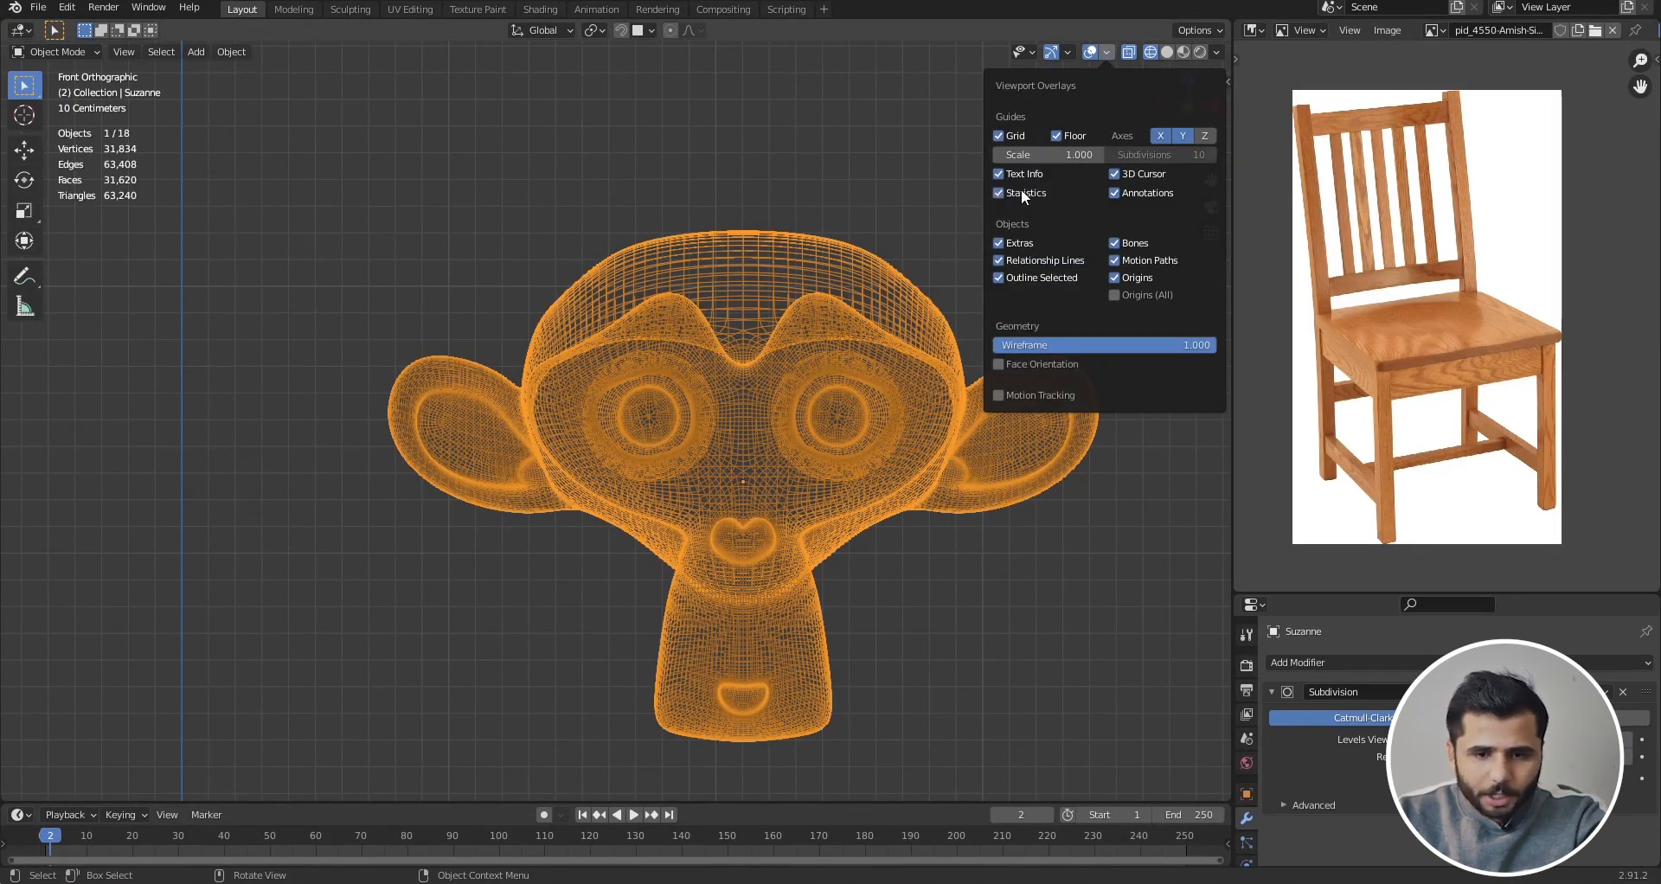
{"action": "left_click", "coordinate": [806, 169]}
{"action": "left_click", "coordinate": [745, 306]}
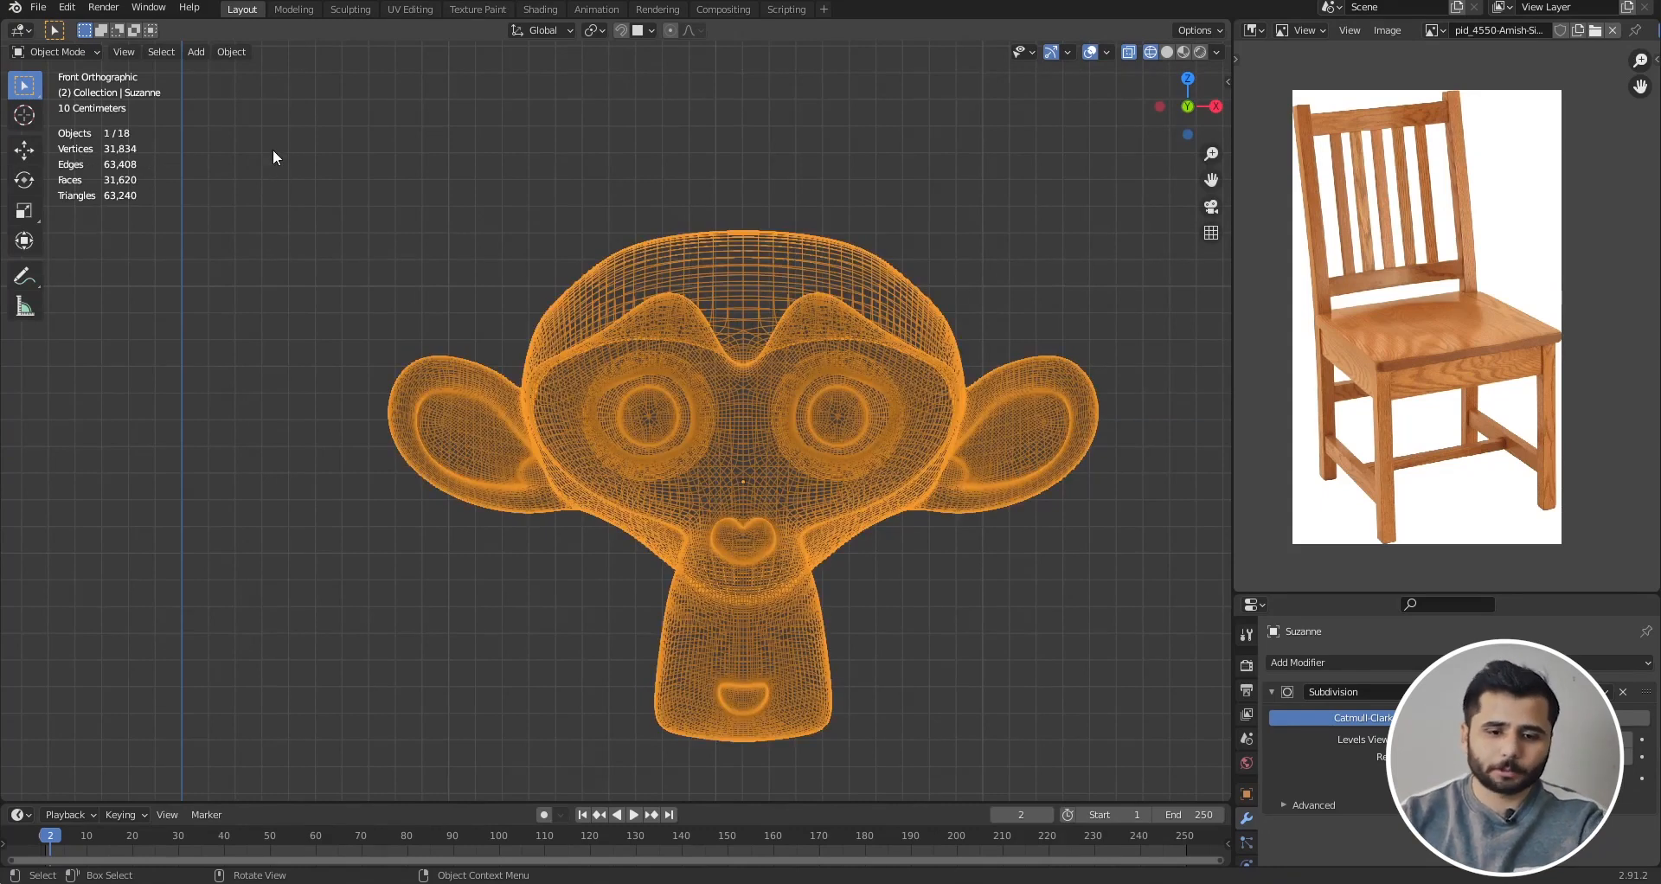
- Compare the monkey's solid and wireframe shading from the front
{"action": "scroll", "coordinate": [645, 208], "scroll_direction": "down", "scroll_amount": 4}
{"action": "key", "text": "shift+z"}
{"action": "scroll", "coordinate": [720, 268], "scroll_direction": "up", "scroll_amount": 3}
{"action": "scroll", "coordinate": [735, 259], "scroll_direction": "up", "scroll_amount": 2}
{"action": "key", "text": "z"}
{"action": "left_click", "coordinate": [561, 256]}
{"action": "scroll", "coordinate": [839, 298], "scroll_direction": "down", "scroll_amount": 4}
{"action": "left_click", "coordinate": [872, 259]}
{"action": "left_click", "coordinate": [835, 280]}
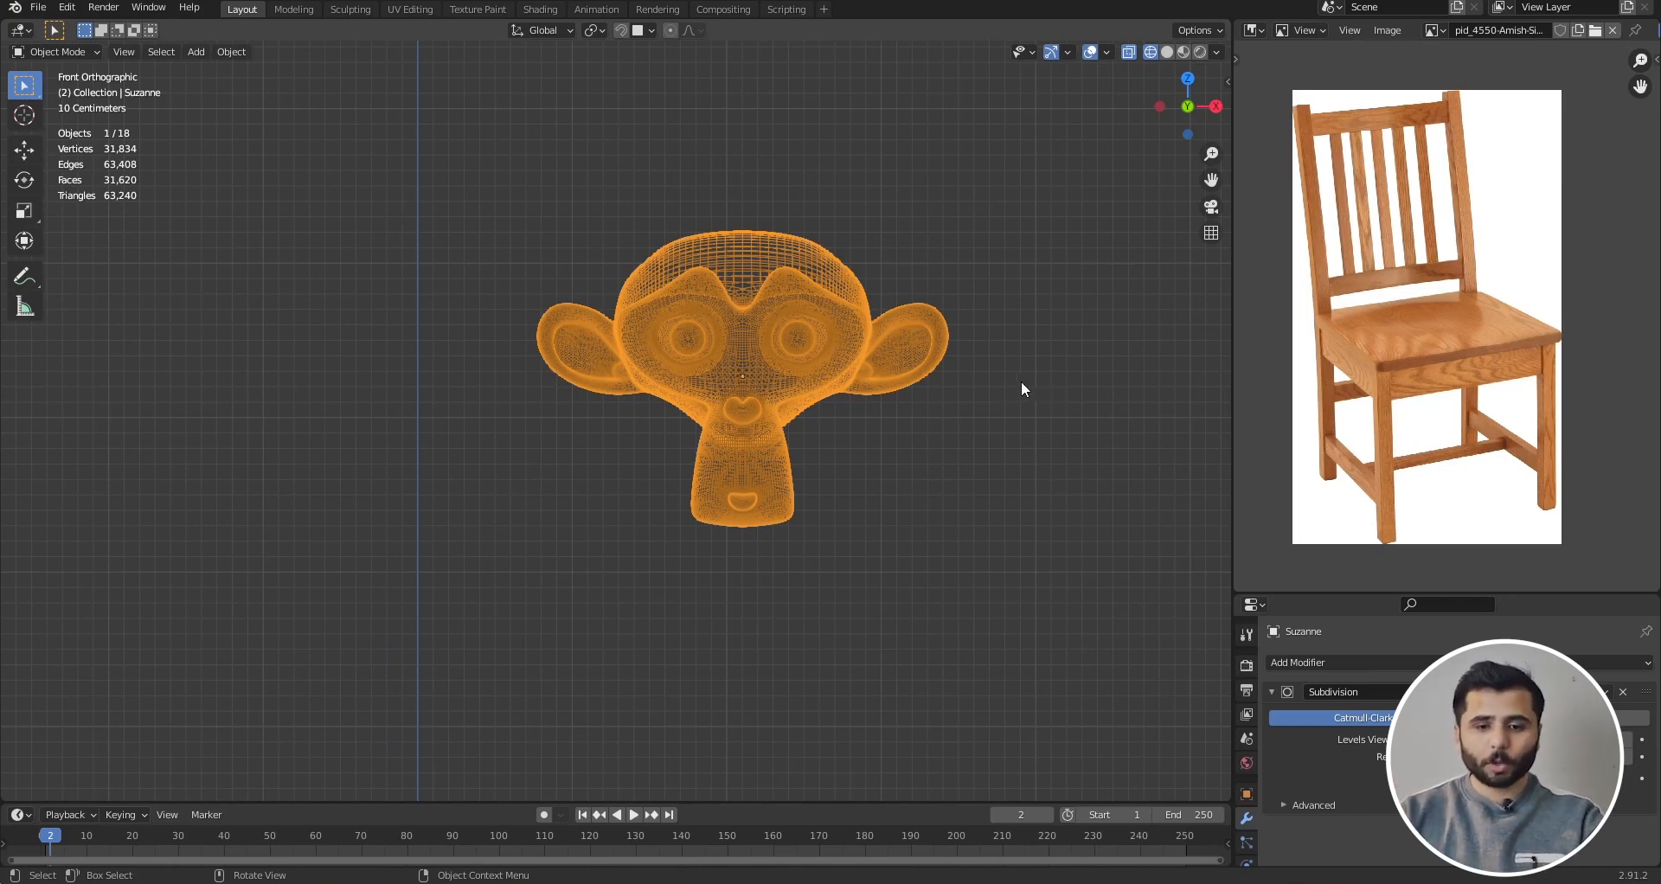
- Examine the density of the monkey's wireframe while deselected, and reselect the mesh
{"action": "scroll", "coordinate": [813, 259], "scroll_direction": "up", "scroll_amount": 2}
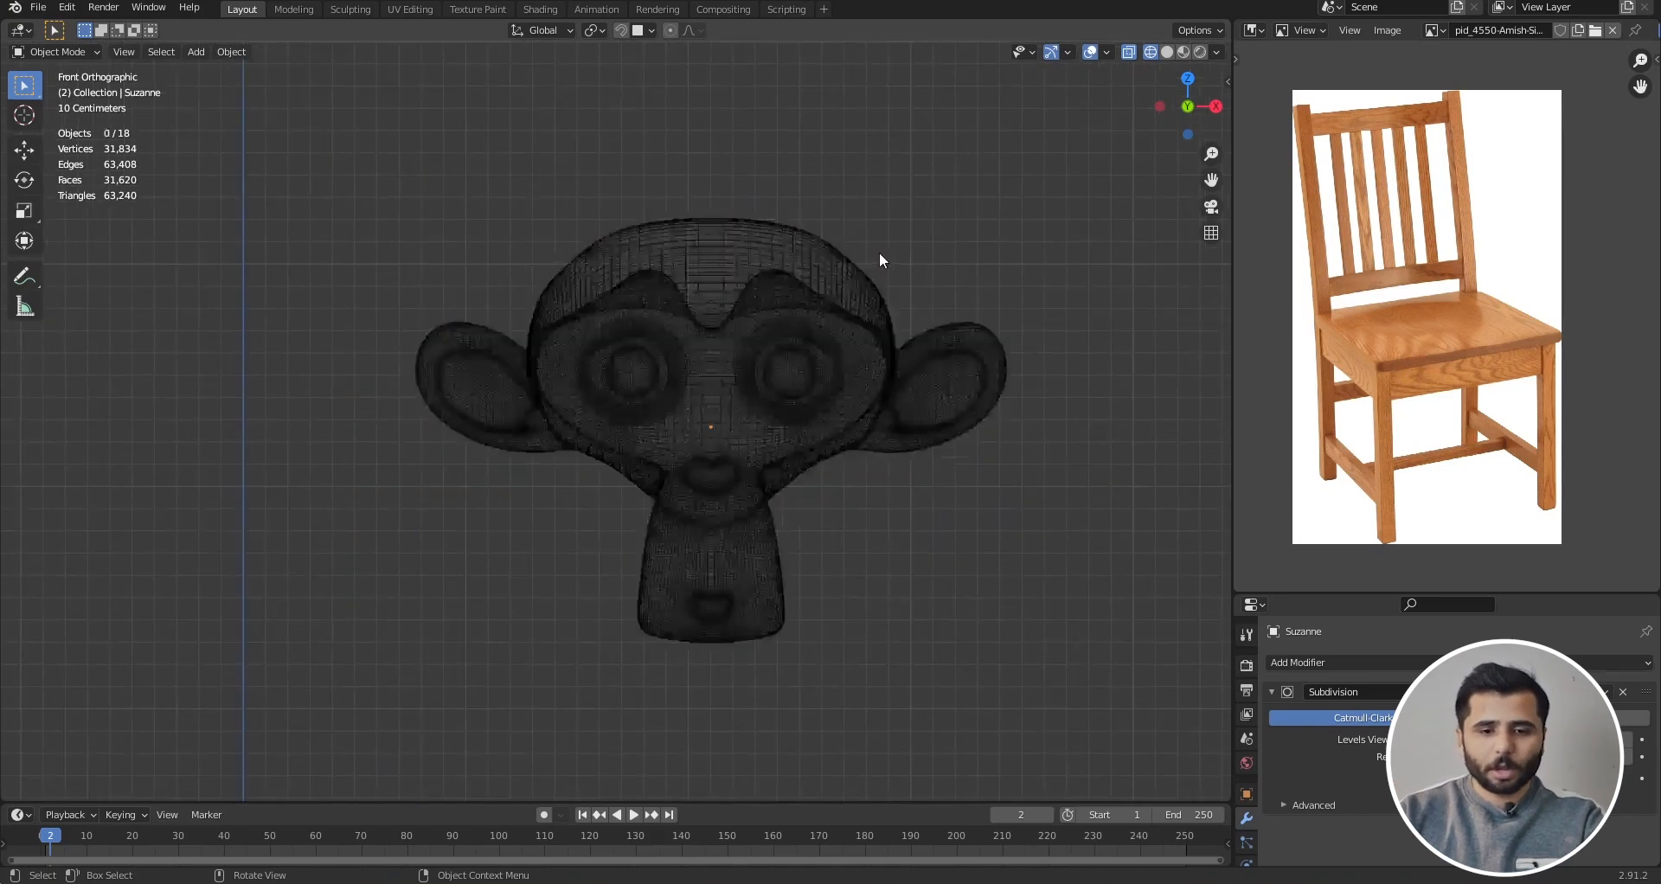
{"action": "left_click", "coordinate": [924, 256]}
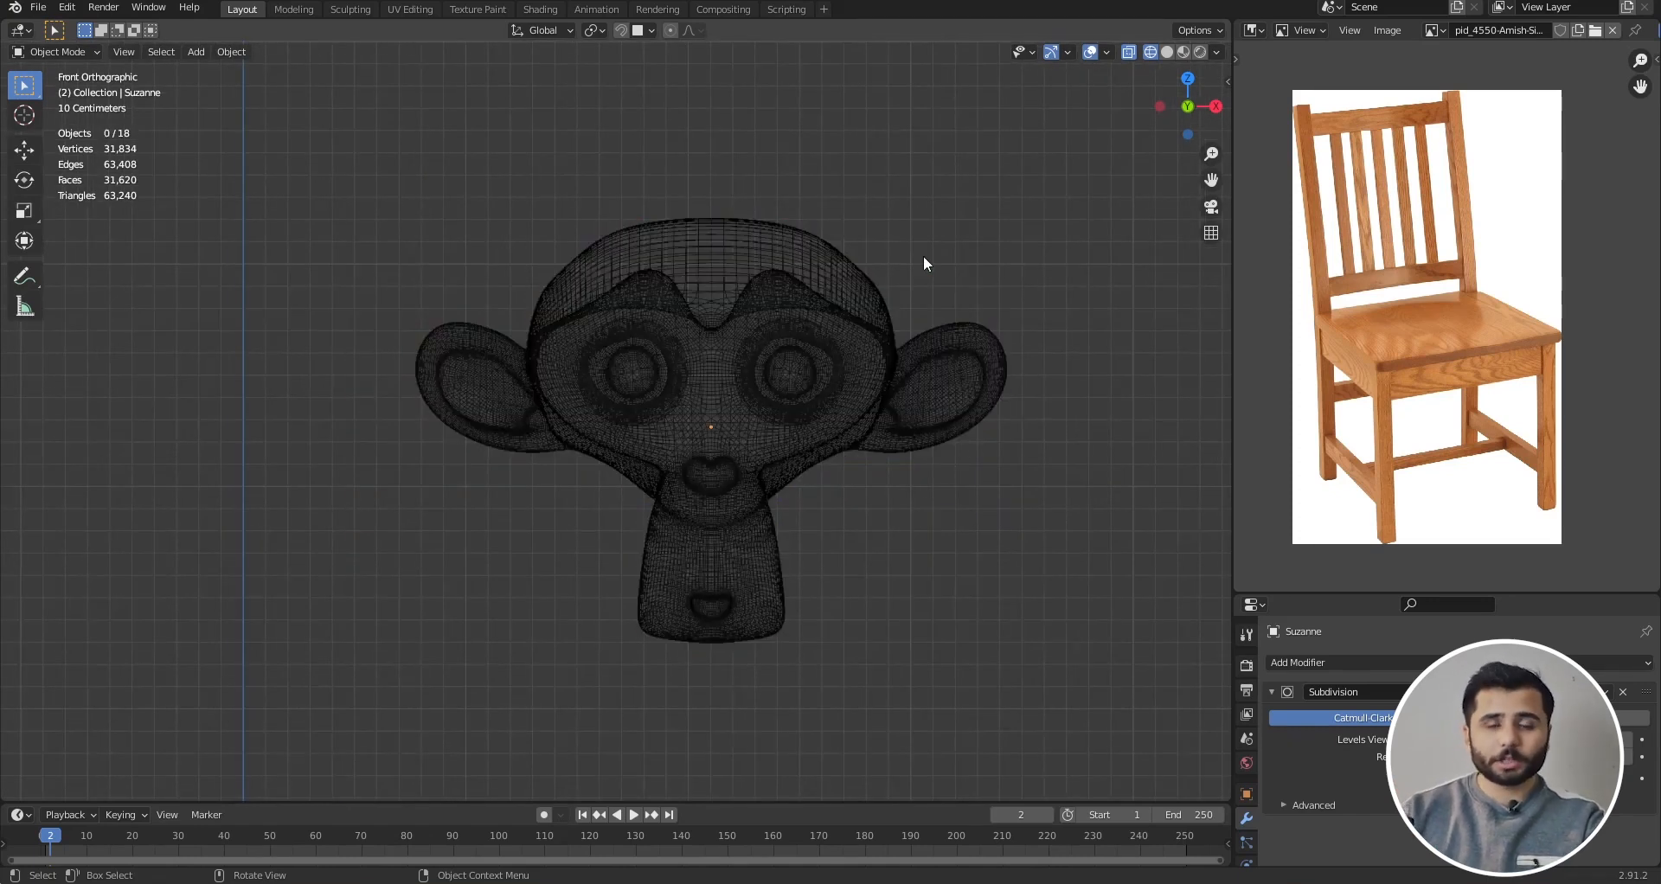
{"action": "scroll", "coordinate": [789, 353], "scroll_direction": "up", "scroll_amount": 4}
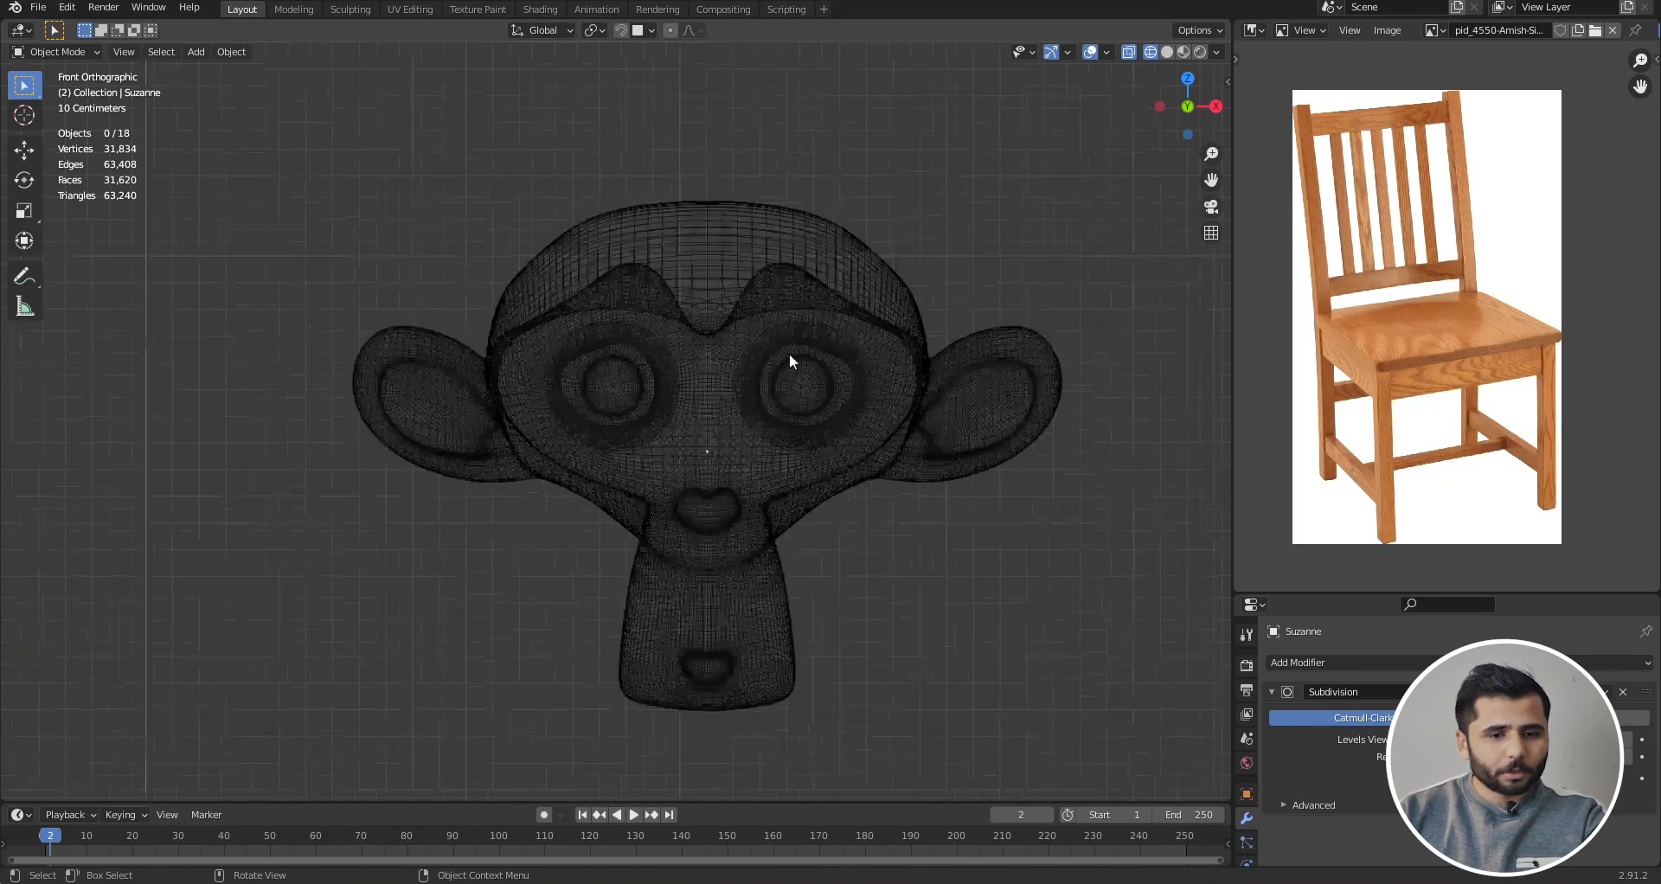
{"action": "scroll", "coordinate": [854, 324], "scroll_direction": "down", "scroll_amount": 4}
{"action": "left_click", "coordinate": [859, 320]}
{"action": "scroll", "coordinate": [860, 320], "scroll_direction": "up", "scroll_amount": 2}
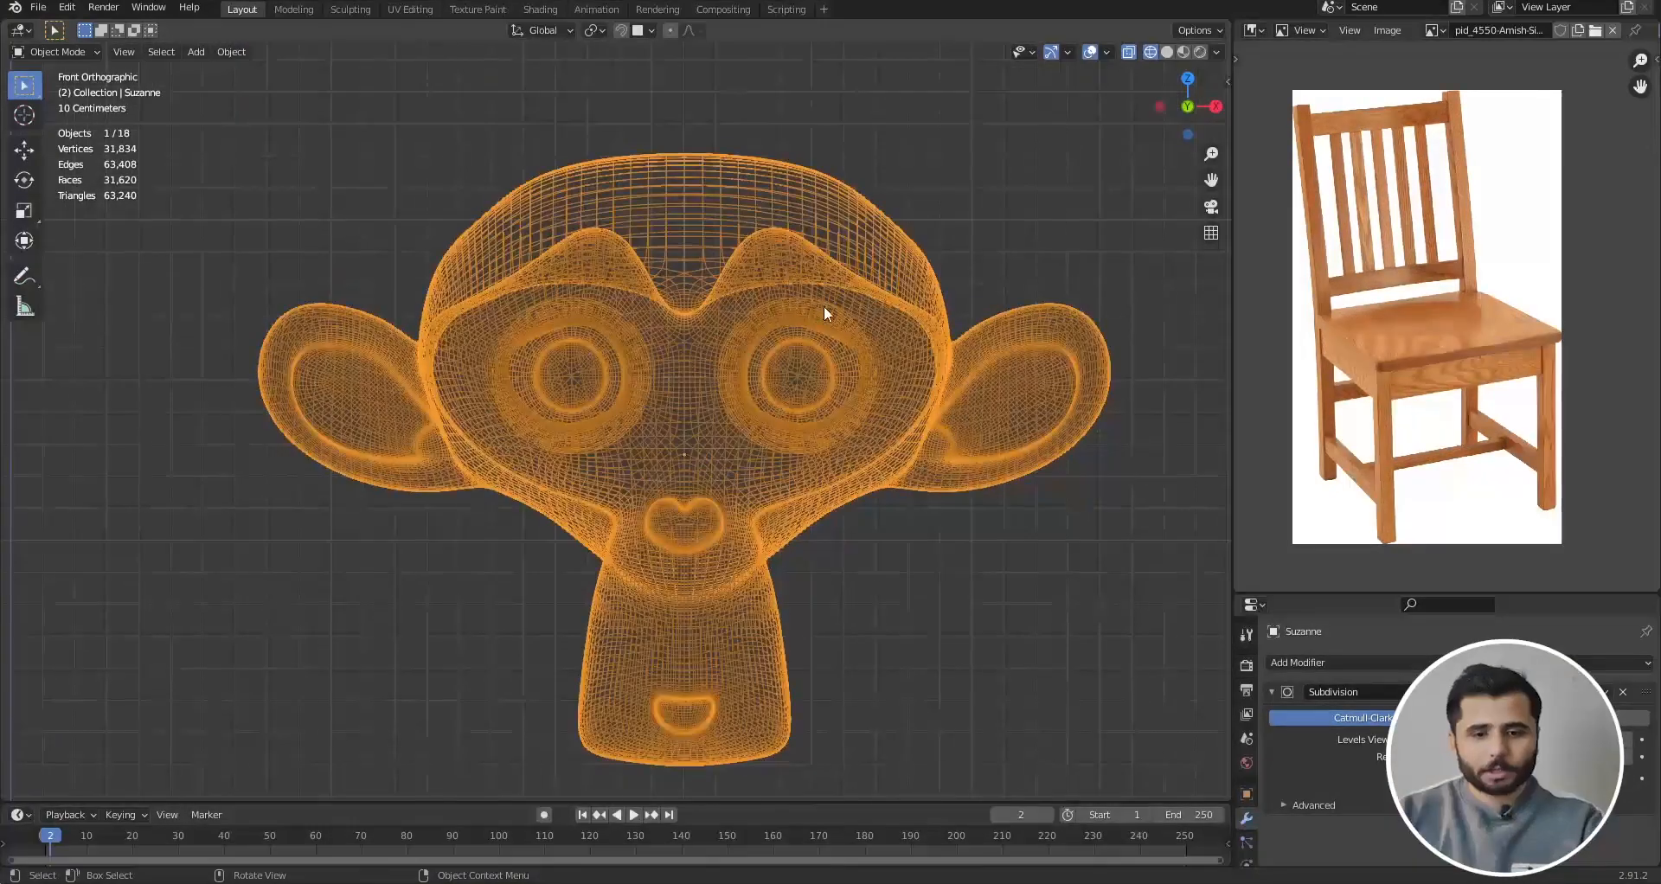
- Return to solid shading and remove the monkey's Subdivision modifier
{"action": "key", "text": "shift+z"}
{"action": "left_click", "coordinate": [1623, 691]}
{"action": "left_click", "coordinate": [958, 303]}
{"action": "left_click", "coordinate": [1015, 332]}
- Shade the unsubdivided monkey flat and deselect it
{"action": "right_click", "coordinate": [1029, 331]}
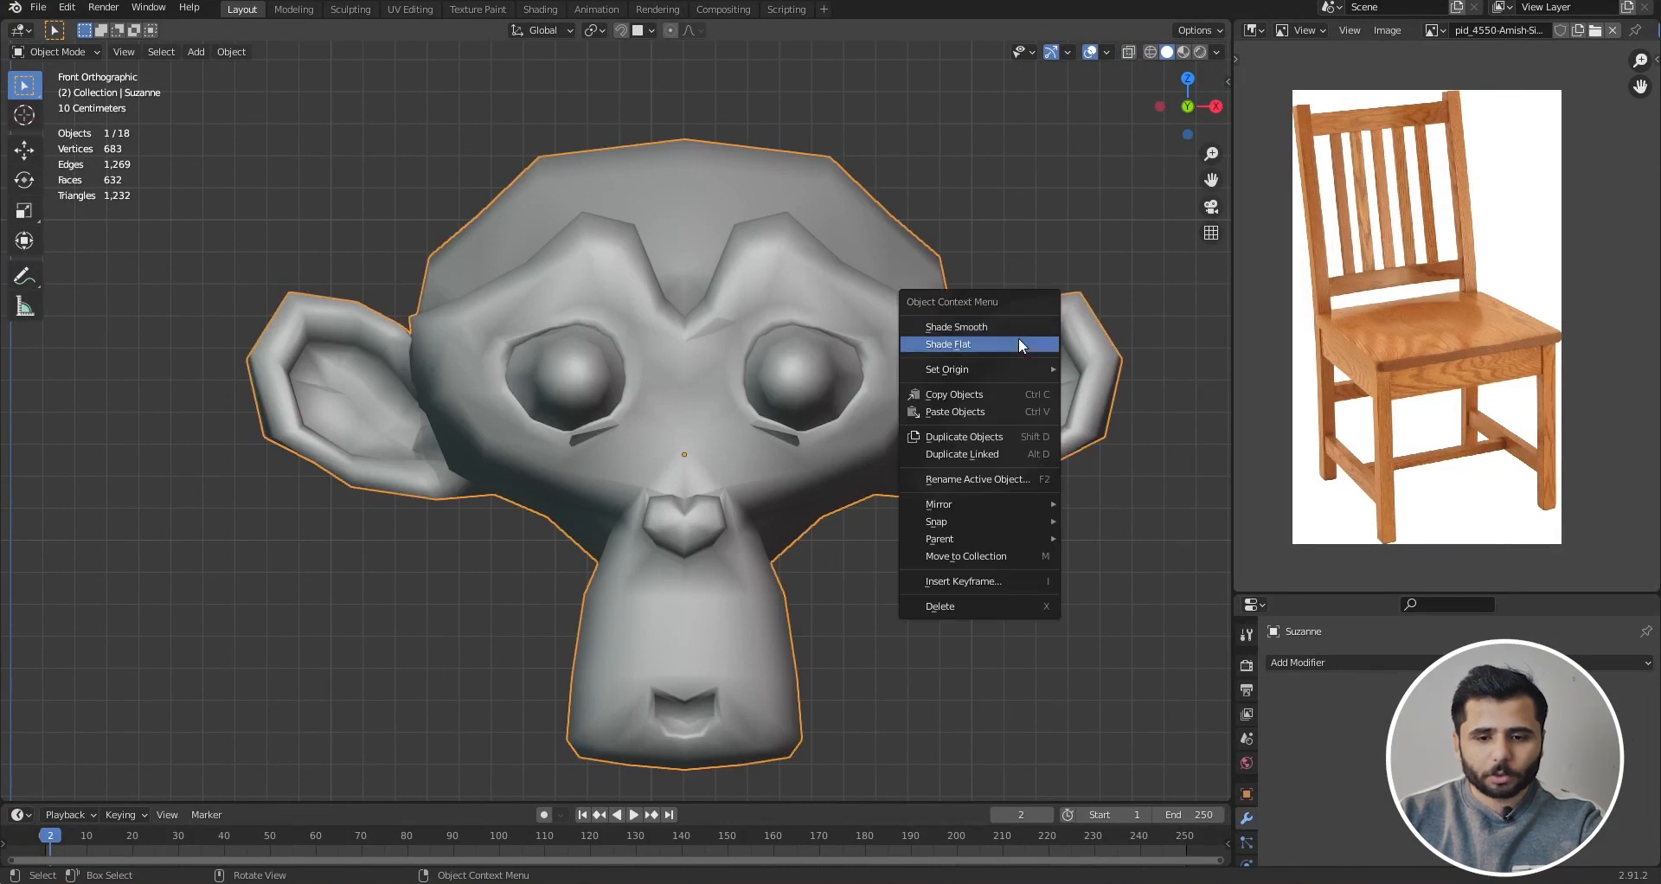
{"action": "left_click", "coordinate": [1038, 348]}
{"action": "left_click", "coordinate": [960, 288]}
{"action": "scroll", "coordinate": [960, 288], "scroll_direction": "down", "scroll_amount": 3}
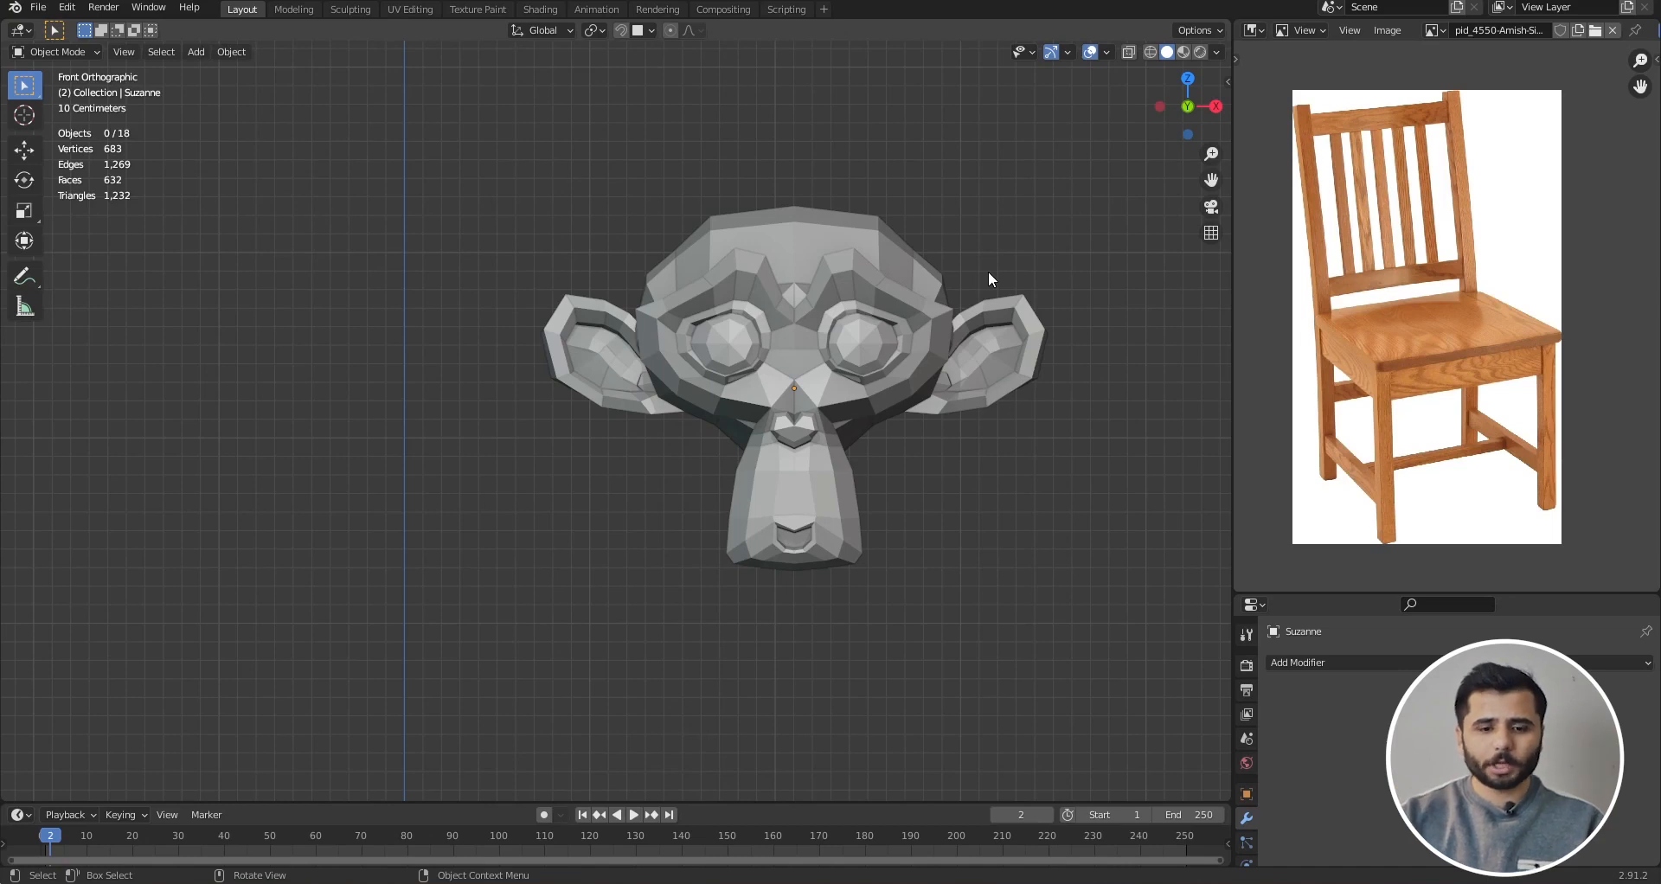
- Select the low-poly monkey and compare its wireframe and solid shading from the front
{"action": "left_click", "coordinate": [884, 293]}
{"action": "key", "text": "z"}
{"action": "scroll", "coordinate": [923, 307], "scroll_direction": "up", "scroll_amount": 4}
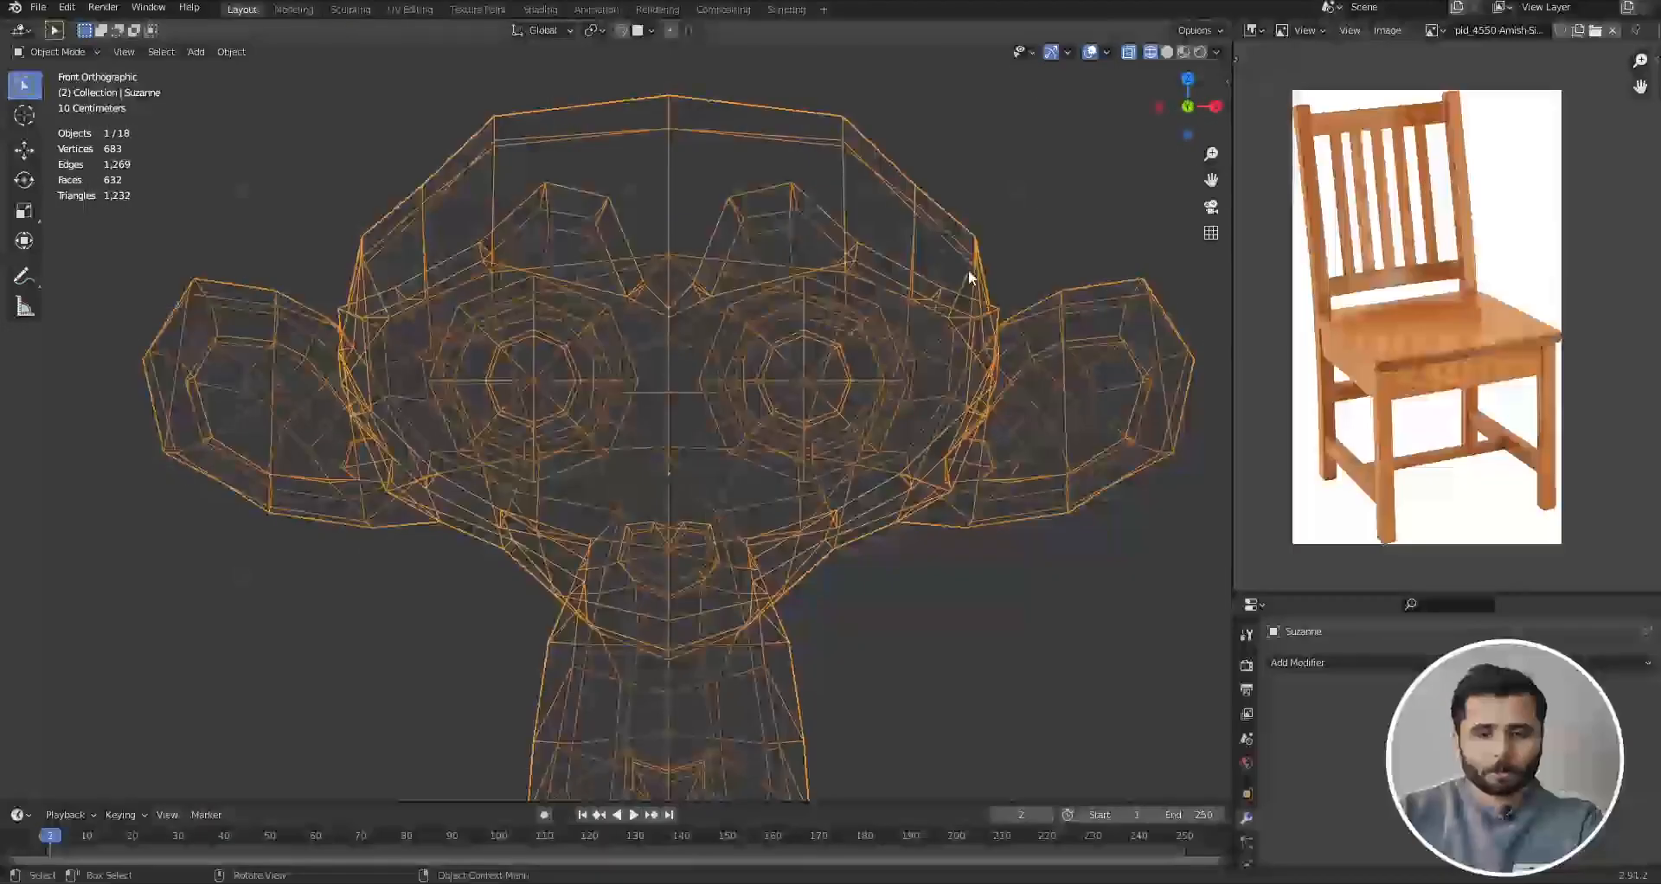
{"action": "left_click", "coordinate": [720, 307]}
{"action": "scroll", "coordinate": [721, 307], "scroll_direction": "down", "scroll_amount": 4}
{"action": "left_click", "coordinate": [768, 302]}
{"action": "key", "text": "shift+z"}
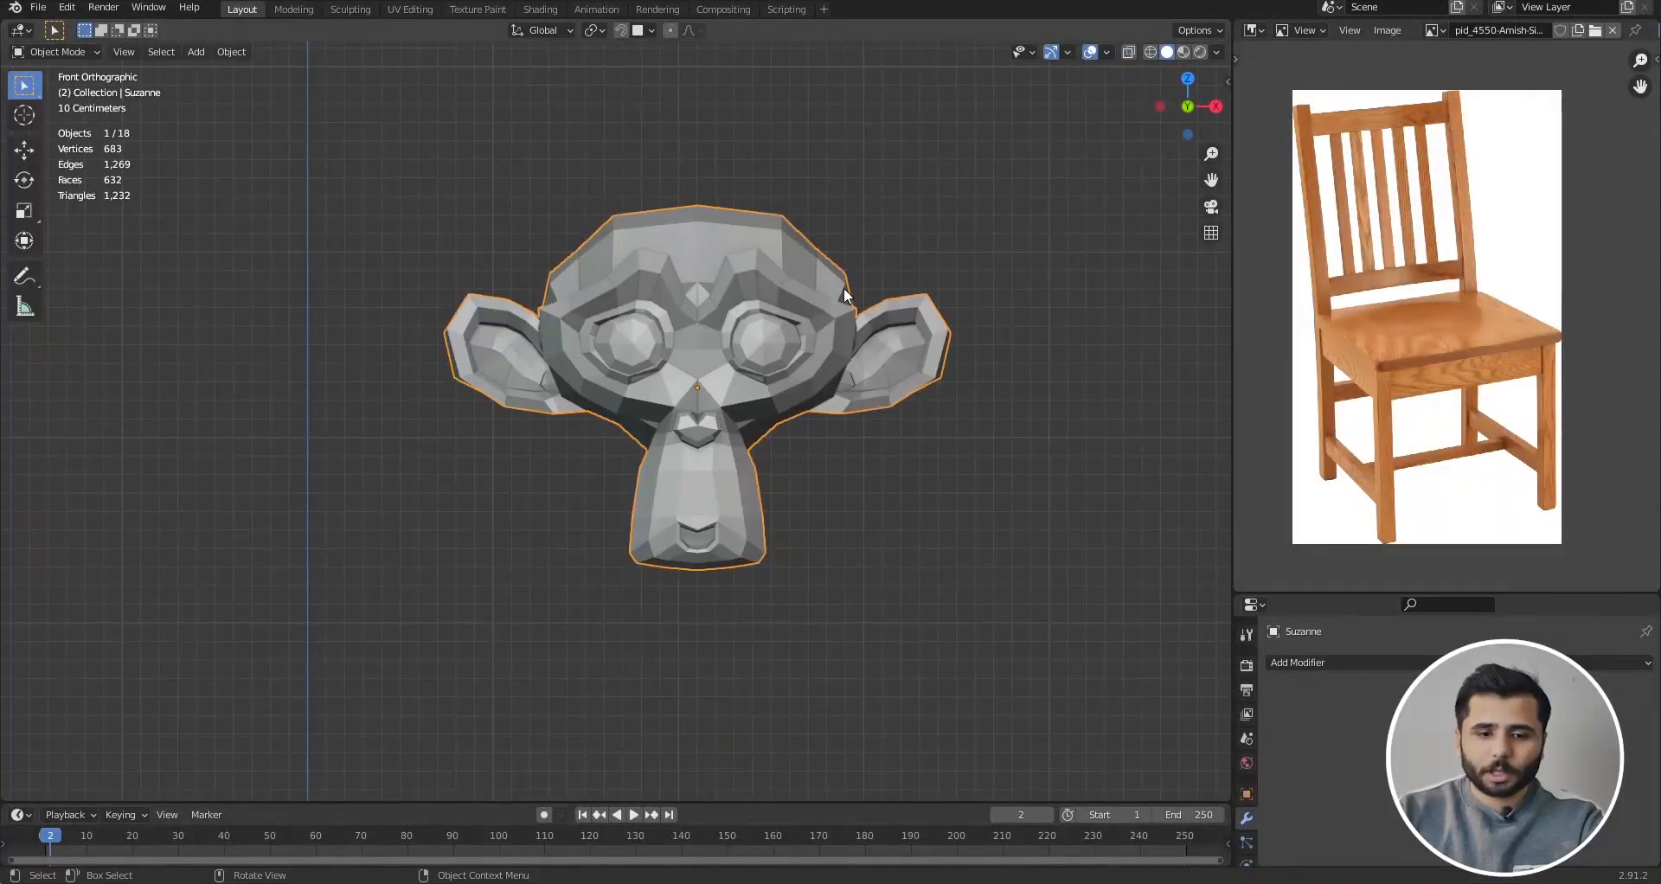
{"action": "scroll", "coordinate": [844, 287], "scroll_direction": "down", "scroll_amount": 5}
{"action": "scroll", "coordinate": [854, 267], "scroll_direction": "up", "scroll_amount": 2}
{"action": "scroll", "coordinate": [839, 274], "scroll_direction": "up", "scroll_amount": 4}
{"action": "scroll", "coordinate": [843, 268], "scroll_direction": "down", "scroll_amount": 6}
{"action": "scroll", "coordinate": [861, 258], "scroll_direction": "up", "scroll_amount": 4}
{"action": "key", "text": "z"}
{"action": "left_click", "coordinate": [947, 264]}
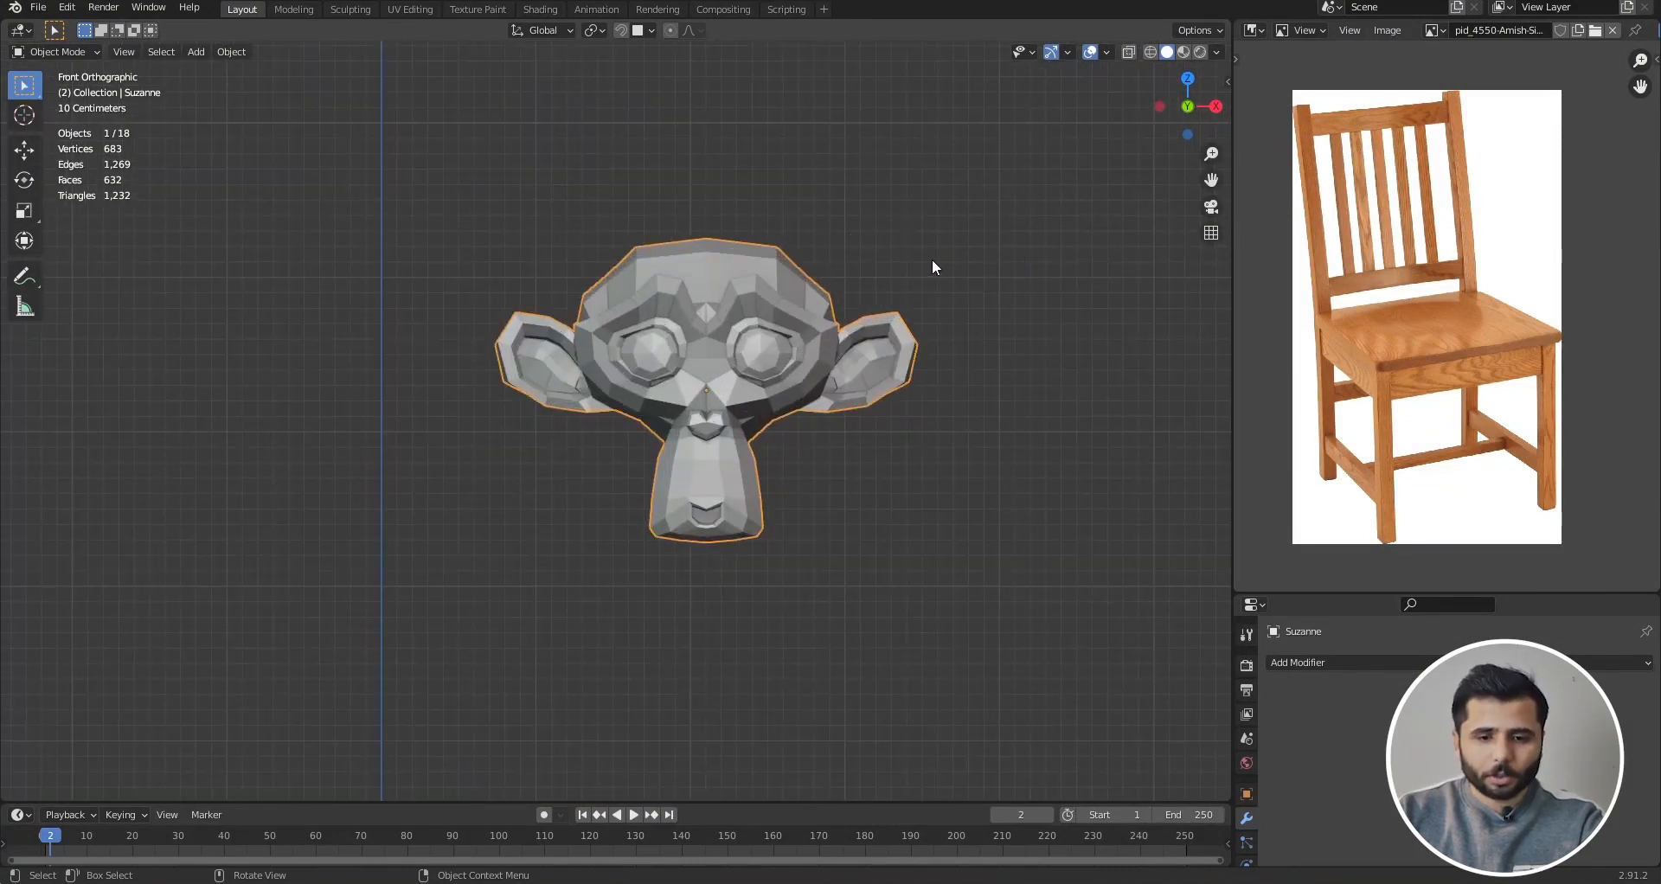
- Examine the monkey's vertices and edges in Edit Mode, deselecting and selecting the whole mesh and changing the viewport shading
{"action": "scroll", "coordinate": [909, 259], "scroll_direction": "down", "scroll_amount": 6}
{"action": "scroll", "coordinate": [865, 268], "scroll_direction": "up", "scroll_amount": 5}
{"action": "key", "text": "Tab"}
{"action": "scroll", "coordinate": [865, 273], "scroll_direction": "up", "scroll_amount": 4}
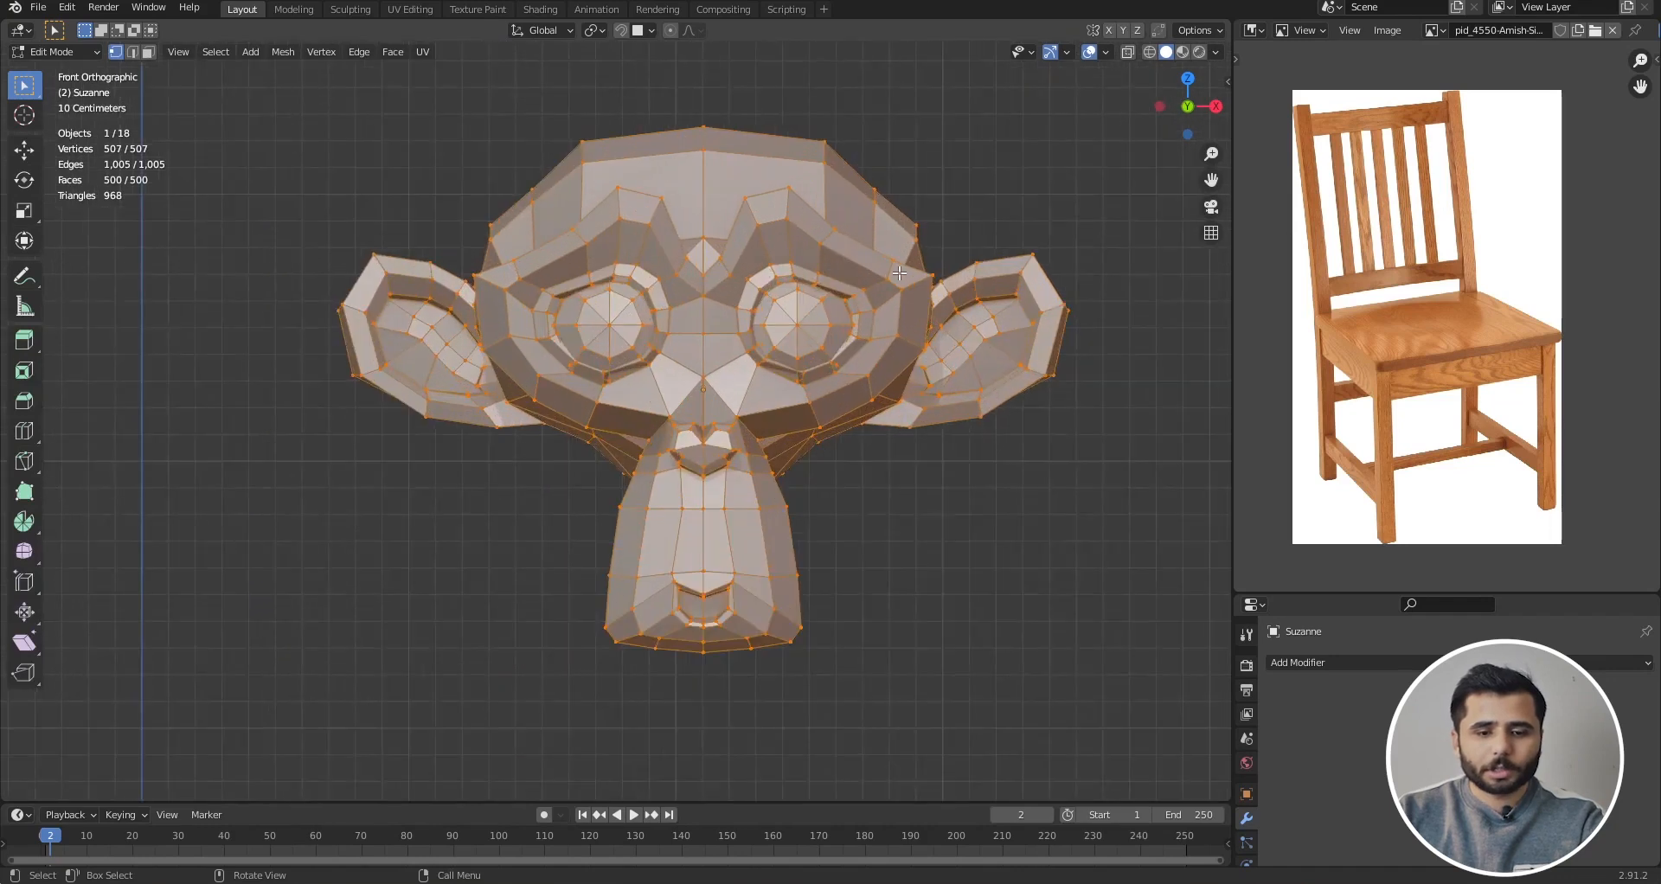
{"action": "key", "text": "z"}
{"action": "left_click", "coordinate": [760, 274]}
{"action": "scroll", "coordinate": [768, 288], "scroll_direction": "down", "scroll_amount": 2}
{"action": "mouse_move", "coordinate": [750, 304]}
{"action": "left_mouse_down", "text": "alt"}
{"action": "mouse_move", "coordinate": [705, 329]}
{"action": "mouse_move", "coordinate": [819, 334]}
{"action": "mouse_move", "coordinate": [779, 365]}
{"action": "mouse_move", "coordinate": [843, 270]}
{"action": "left_mouse_up", "text": "alt"}
{"action": "key", "text": "alt+a"}
{"action": "key", "text": "a"}
{"action": "scroll", "coordinate": [843, 270], "scroll_direction": "up", "scroll_amount": 1}
{"action": "scroll", "coordinate": [843, 270], "scroll_direction": "up", "scroll_amount": 4}
{"action": "mouse_move", "coordinate": [841, 304]}
{"action": "middle_mouse_down"}
{"action": "mouse_move", "coordinate": [761, 333]}
{"action": "mouse_move", "coordinate": [817, 308]}
{"action": "middle_mouse_up"}
{"action": "scroll", "coordinate": [760, 333], "scroll_direction": "down", "scroll_amount": 2}
{"action": "scroll", "coordinate": [820, 294], "scroll_direction": "up", "scroll_amount": 1}
{"action": "left_click", "coordinate": [824, 289]}
{"action": "scroll", "coordinate": [824, 290], "scroll_direction": "down", "scroll_amount": 6}
- Leave the monkey's Edit Mode and select the chair seat from the right side view
{"action": "key", "text": "KP_3"}
{"action": "key", "text": "Tab"}
{"action": "scroll", "coordinate": [843, 236], "scroll_direction": "down", "scroll_amount": 6}
{"action": "key", "text": "alt+a"}
{"action": "scroll", "coordinate": [869, 519], "scroll_direction": "up", "scroll_amount": 5}
{"action": "key", "text": "z"}
{"action": "left_click", "coordinate": [927, 510]}
{"action": "left_click", "coordinate": [798, 468]}
{"action": "scroll", "coordinate": [884, 452], "scroll_direction": "down", "scroll_amount": 6}
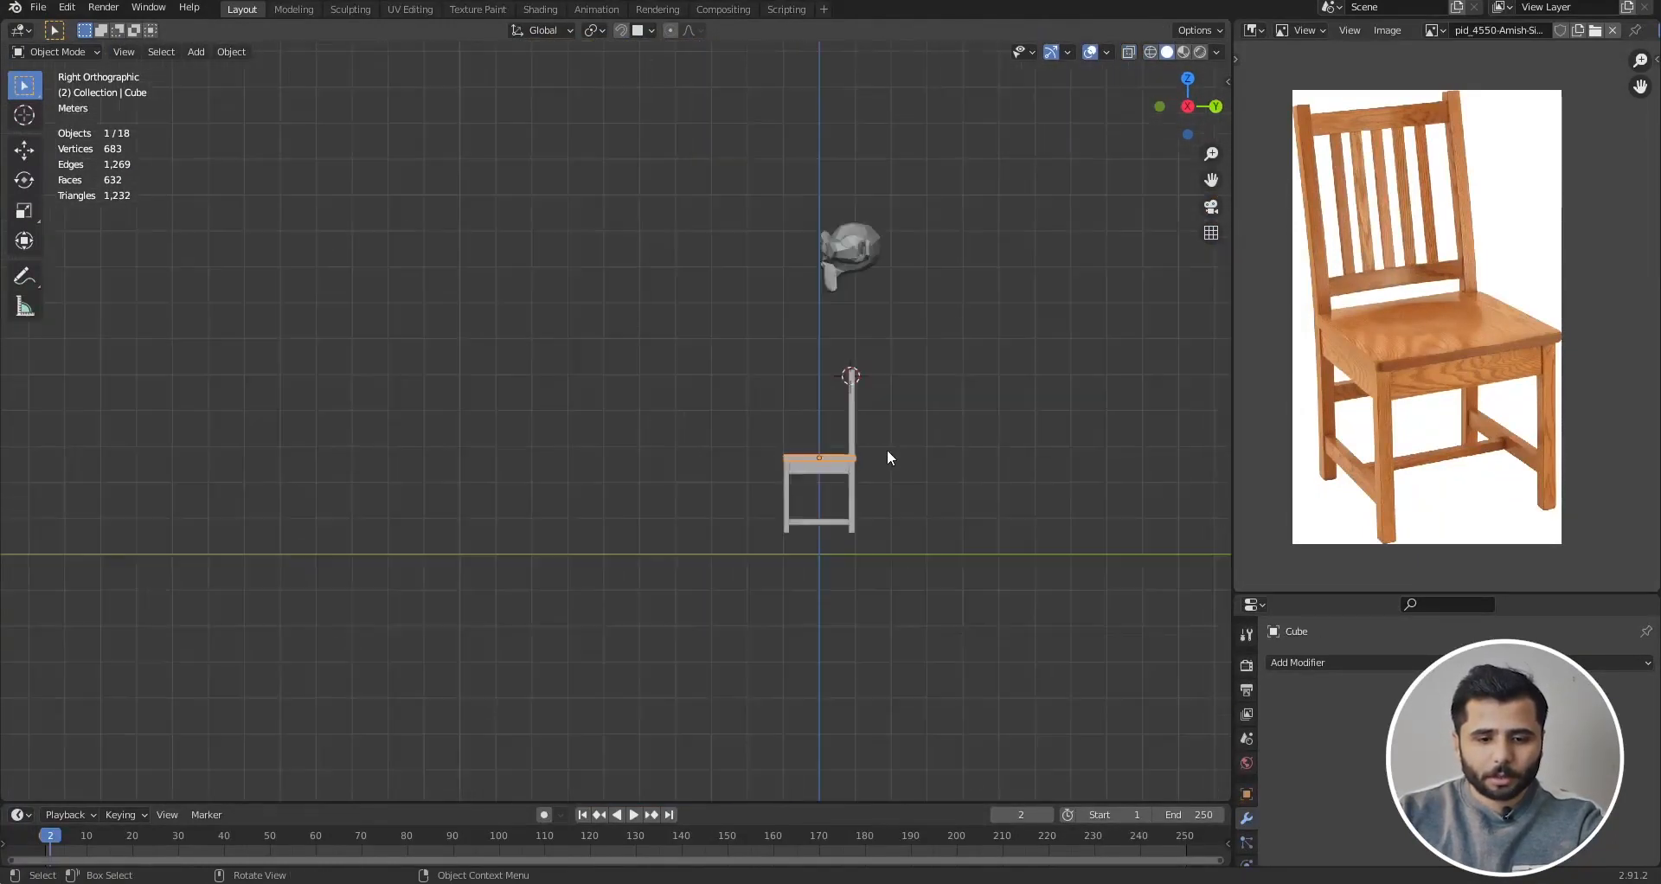
- Select all the chair parts from the front view and open them together in Edit Mode
{"action": "key", "text": "KP_1"}
{"action": "left_click_drag", "start_coordinate": [877, 528], "coordinate": [768, 377]}
{"action": "middle_click_drag", "start_coordinate": [917, 462], "coordinate": [897, 442]}
{"action": "key", "text": "Tab"}
{"action": "scroll", "coordinate": [890, 413], "scroll_direction": "up", "scroll_amount": 5}
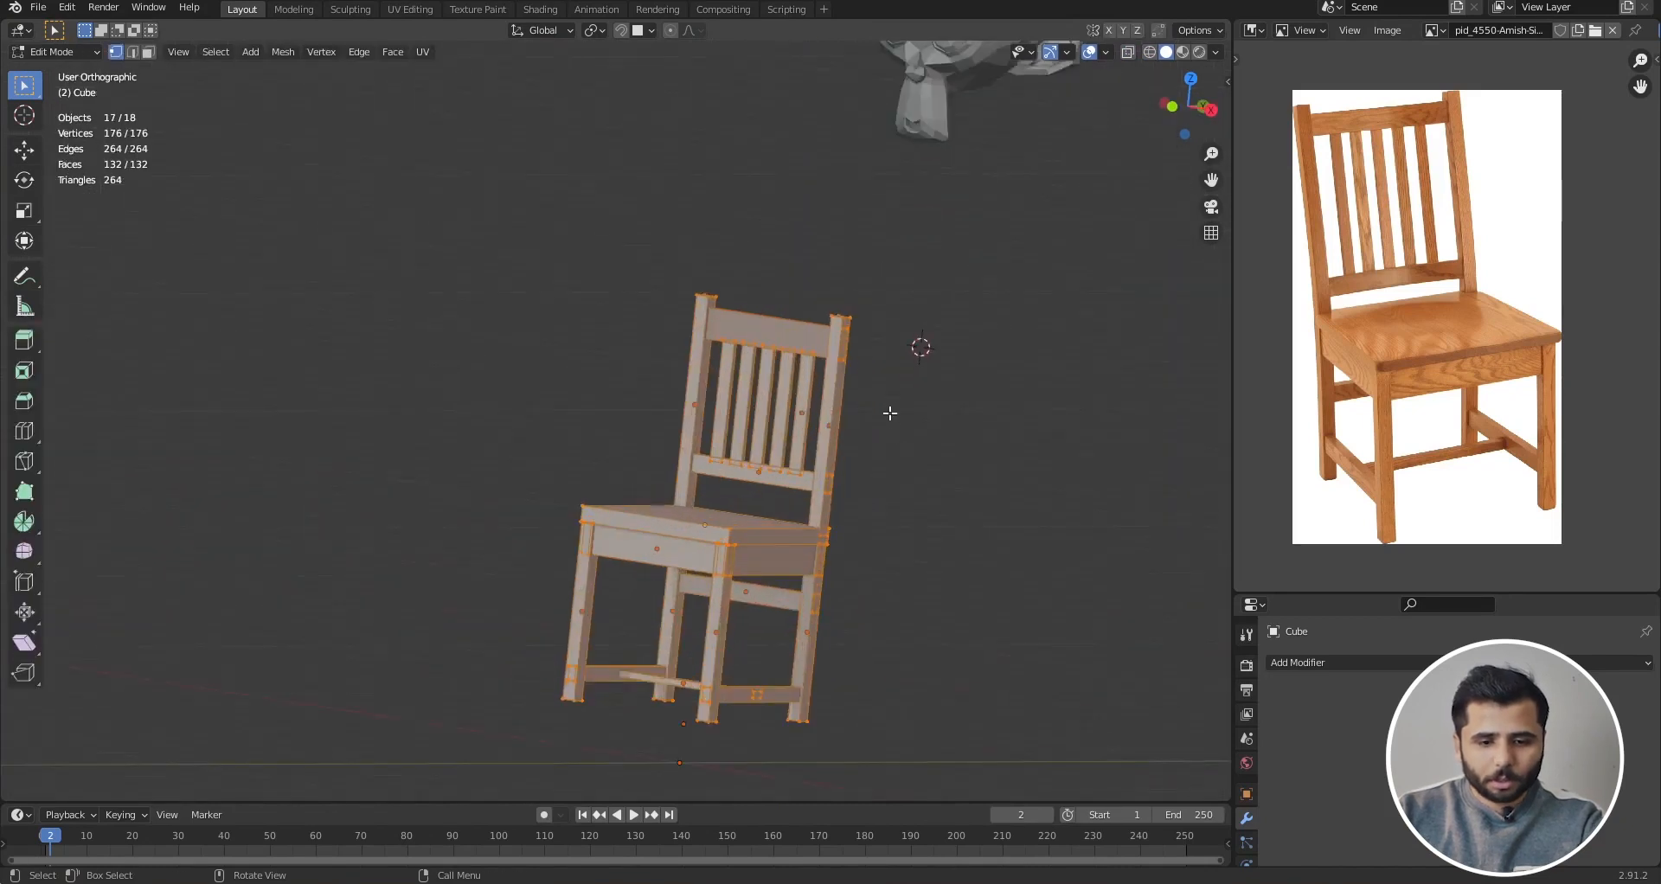
- Separate the chair's joined mesh parts into individual objects and return to Object Mode
{"action": "key", "text": "p"}
{"action": "left_click", "coordinate": [886, 413]}
{"action": "key", "text": "Tab"}
{"action": "scroll", "coordinate": [885, 424], "scroll_direction": "down", "scroll_amount": 4}
{"action": "key", "text": "Tab"}
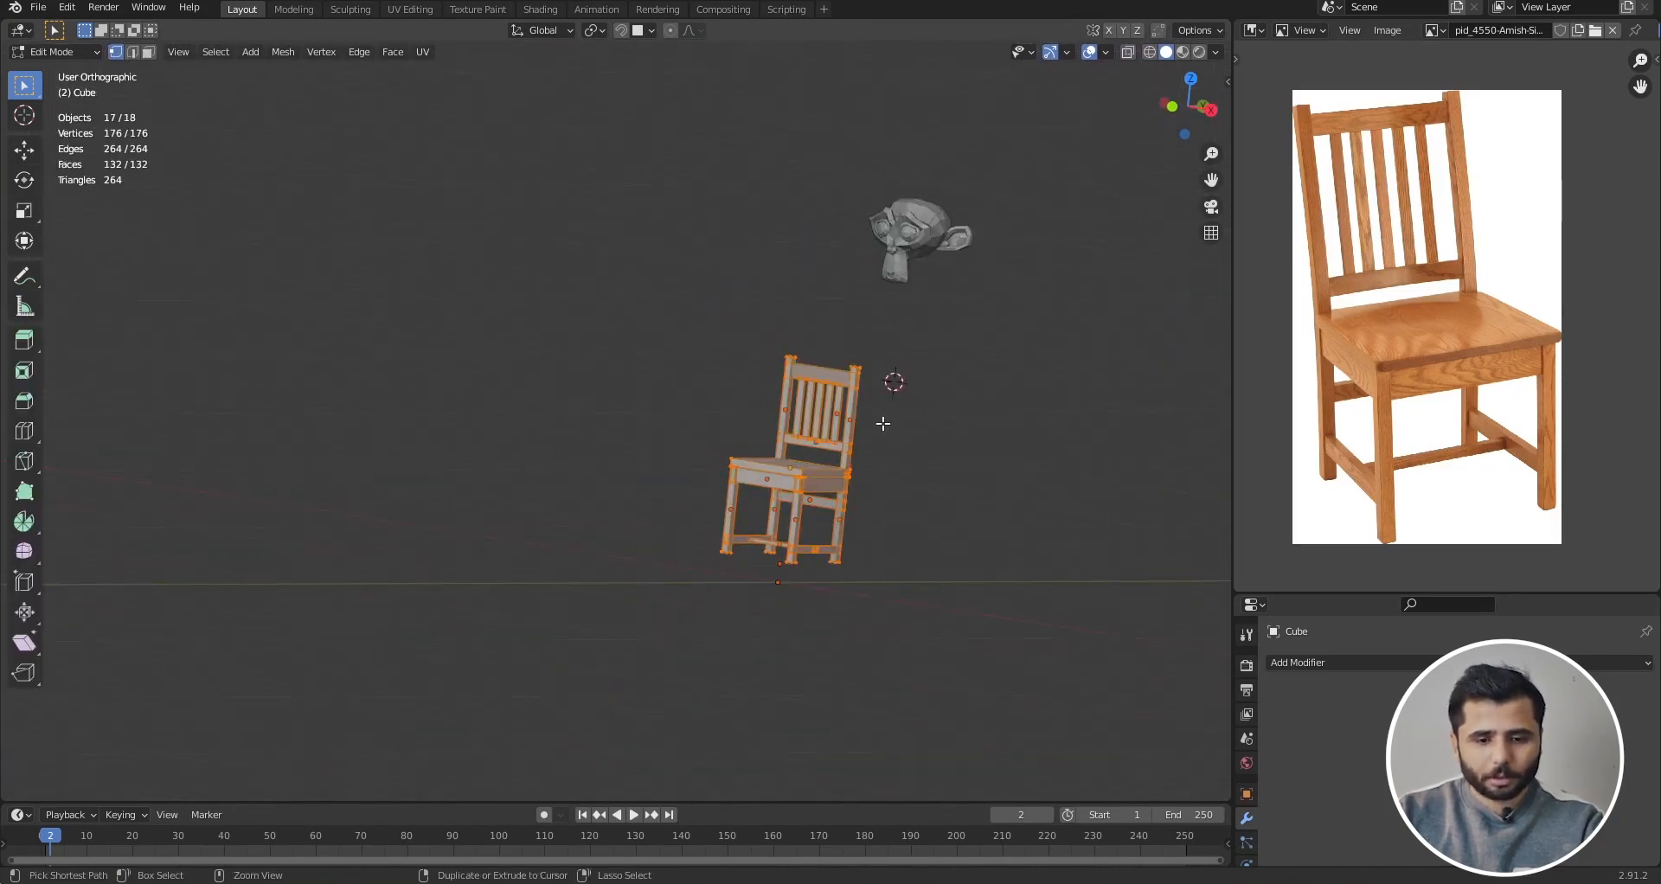
{"action": "scroll", "coordinate": [873, 412], "scroll_direction": "up", "scroll_amount": 4}
{"action": "key", "text": "p"}
{"action": "left_click", "coordinate": [902, 406]}
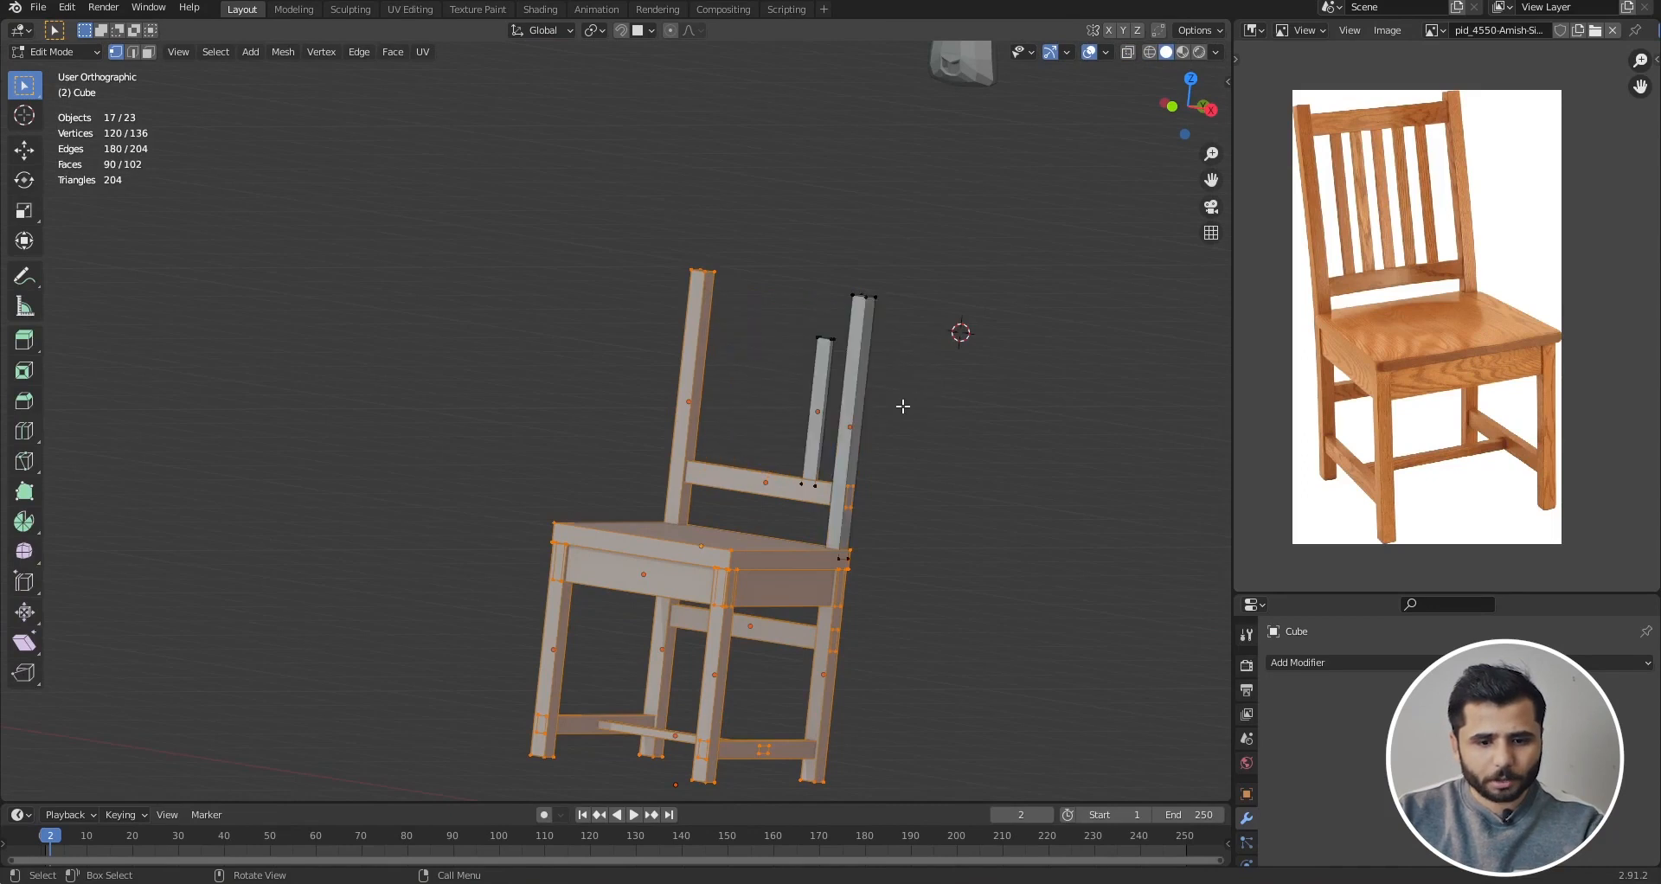
{"action": "scroll", "coordinate": [902, 405], "scroll_direction": "down", "scroll_amount": 5}
{"action": "key", "text": "Tab"}
{"action": "key", "text": "Tab"}
{"action": "key", "text": "Tab"}
- Check the separation by selecting a back slat and another part of the backrest, and clear the selection
{"action": "scroll", "coordinate": [848, 406], "scroll_direction": "up", "scroll_amount": 5}
{"action": "left_click", "coordinate": [764, 370]}
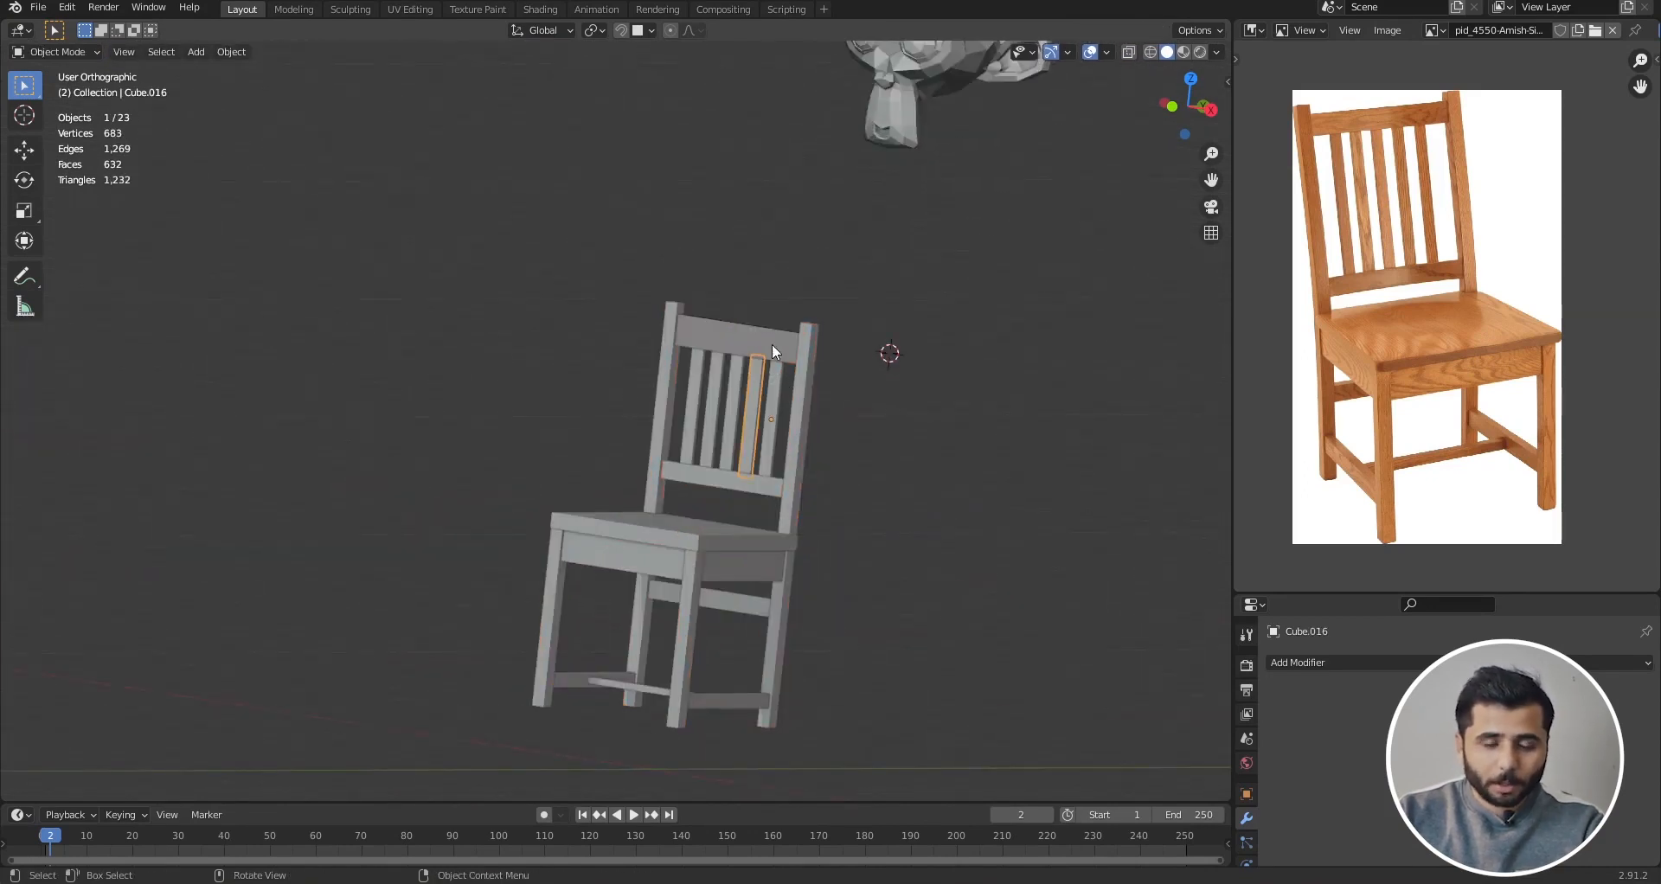
{"action": "left_click", "coordinate": [772, 343]}
{"action": "scroll", "coordinate": [778, 346], "scroll_direction": "down", "scroll_amount": 2}
{"action": "scroll", "coordinate": [834, 367], "scroll_direction": "down", "scroll_amount": 1}
{"action": "left_click", "coordinate": [841, 376]}
{"action": "middle_click_drag", "start_coordinate": [841, 376], "coordinate": [792, 391]}
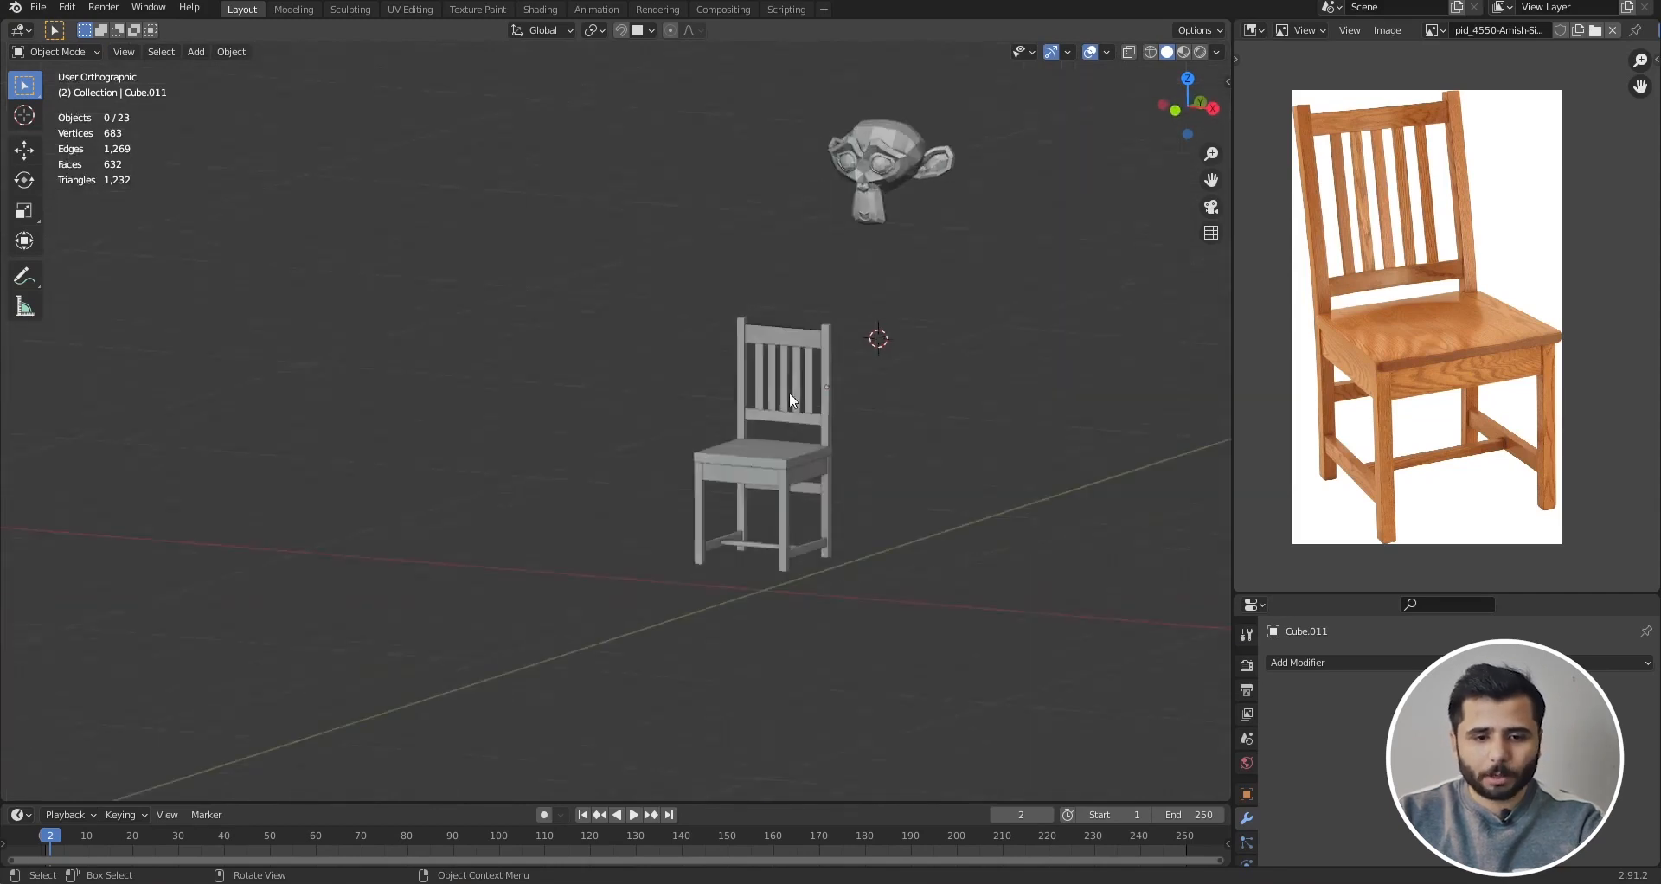
- Select the whole chair and separate all its mesh geometry once more in Edit Mode
{"action": "scroll", "coordinate": [825, 372], "scroll_direction": "up", "scroll_amount": 3}
{"action": "left_click_drag", "start_coordinate": [898, 272], "coordinate": [597, 718]}
{"action": "key", "text": "Tab"}
{"action": "key", "text": "a"}
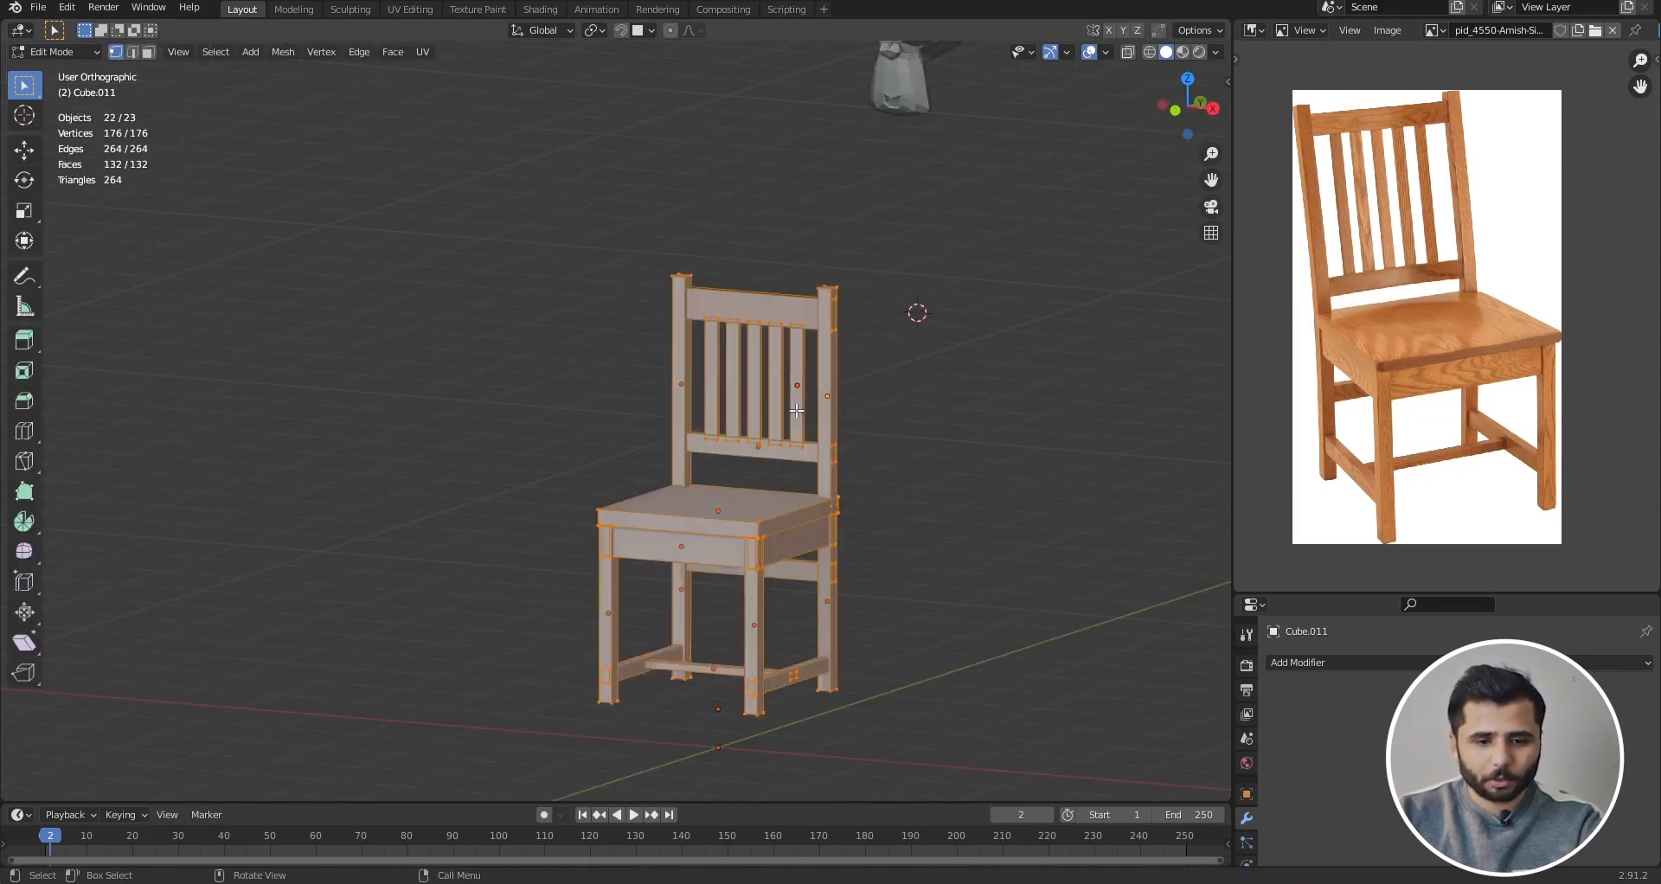
{"action": "key", "text": "p"}
{"action": "left_click", "coordinate": [791, 410]}
{"action": "key", "text": "Tab"}
- Select individual back slats and the top rail to check that they are separate objects, and deselect
{"action": "left_click", "coordinate": [798, 365]}
{"action": "left_click", "coordinate": [749, 354]}
{"action": "left_click", "coordinate": [779, 354]}
{"action": "left_click", "coordinate": [796, 309]}
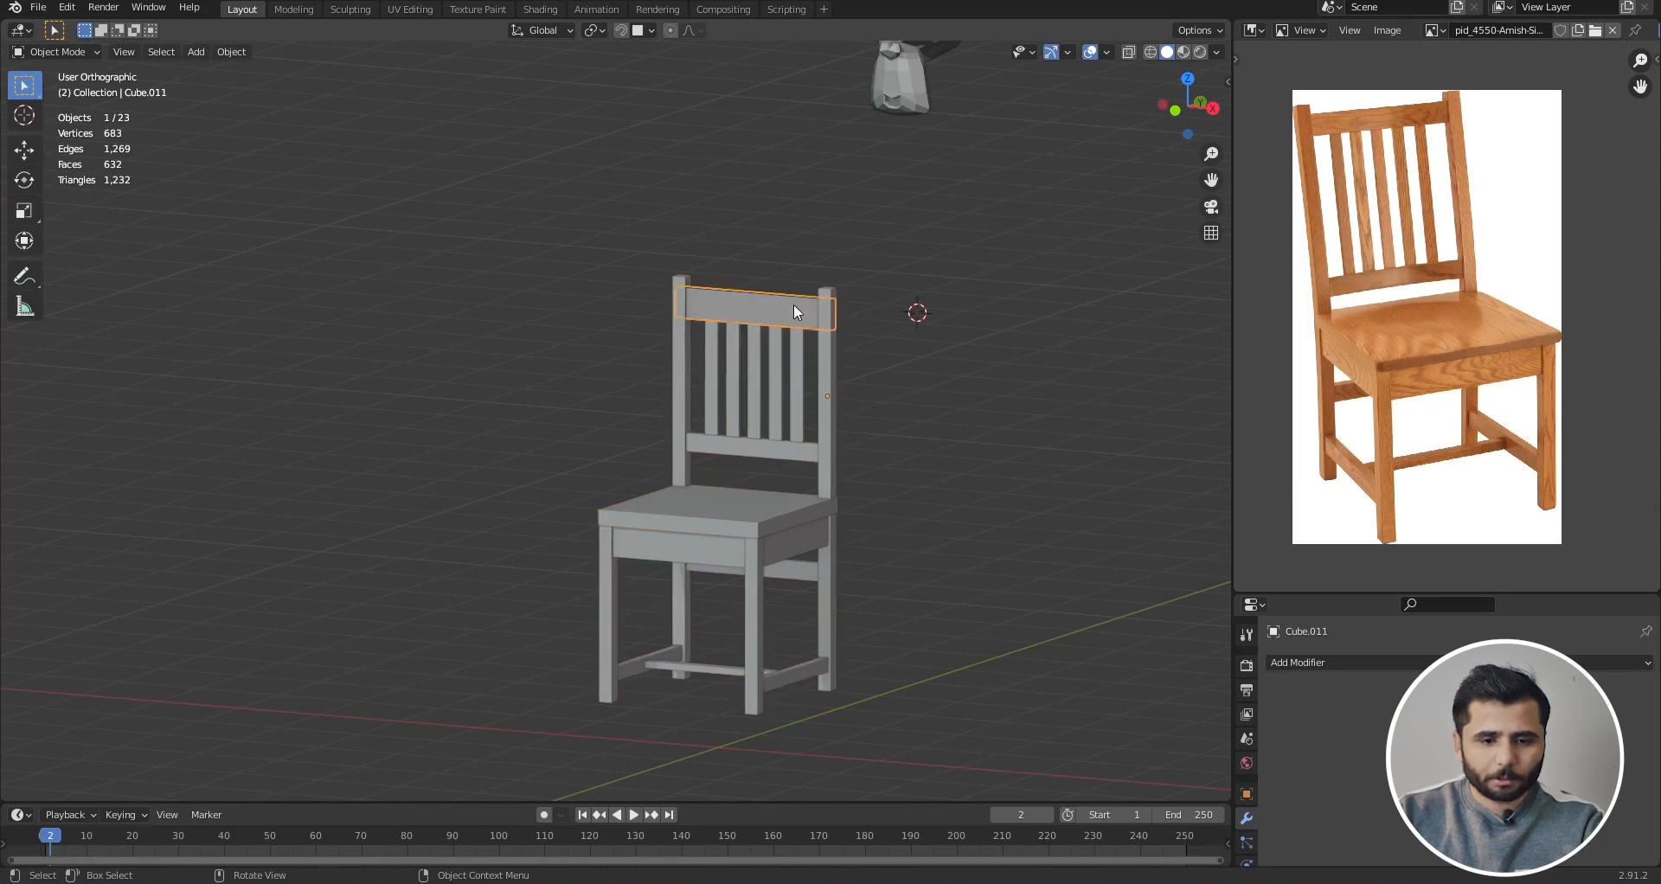
{"action": "left_click", "coordinate": [877, 339]}
{"action": "middle_click_drag", "start_coordinate": [878, 340], "coordinate": [791, 372]}
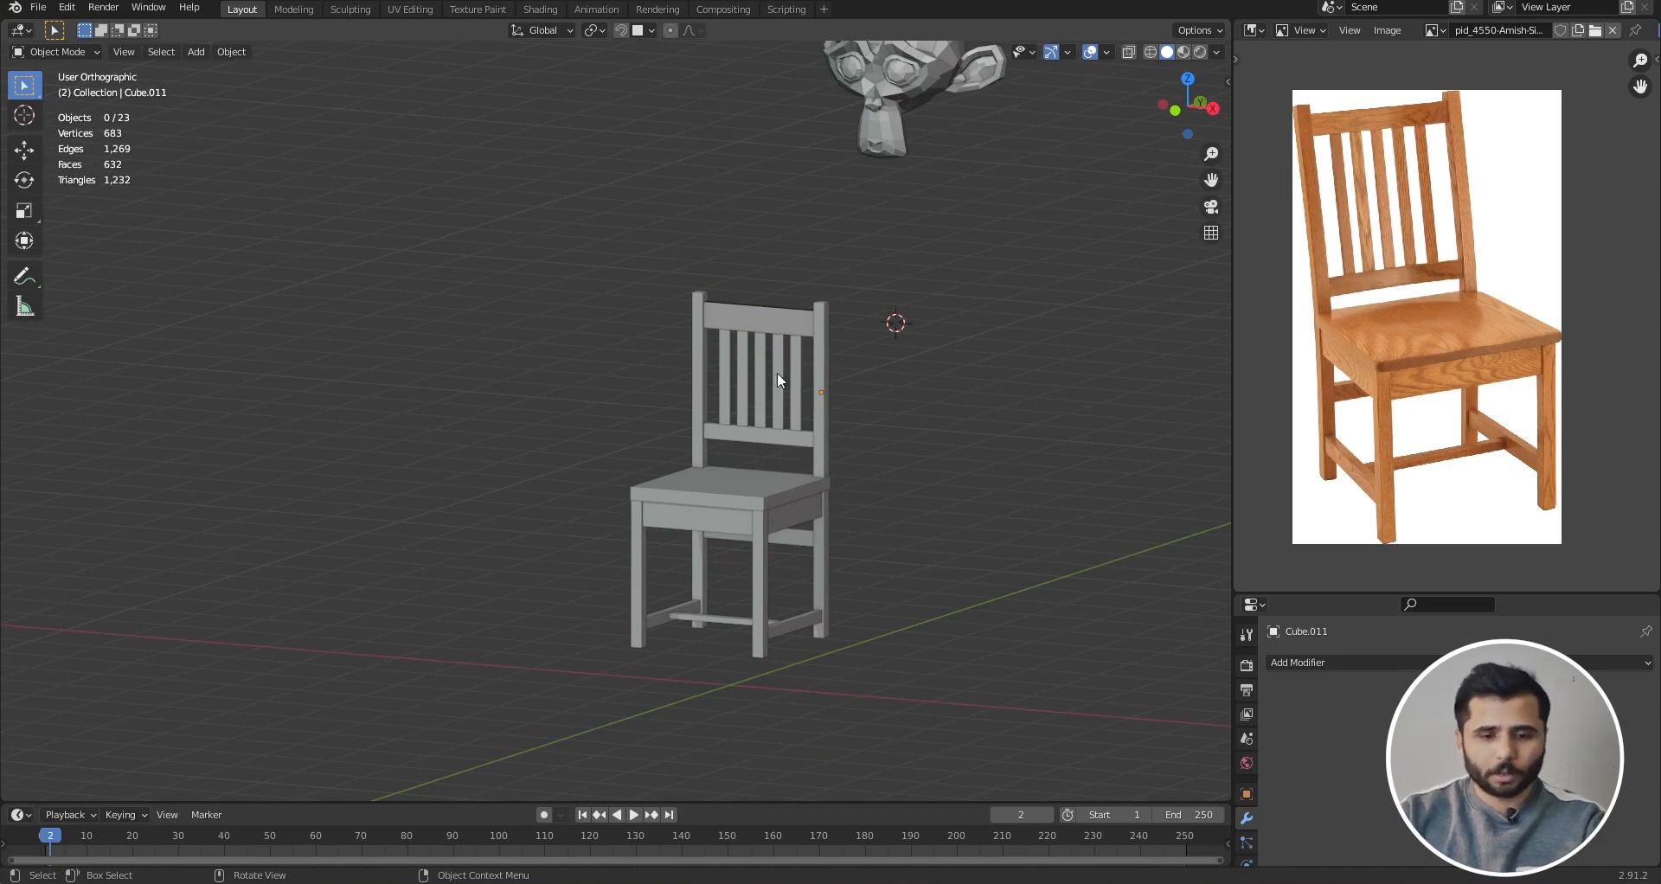
- Box-select the whole chair in wireframe shading, return to solid shading and clear the selection
{"action": "key", "text": "shift+z"}
{"action": "scroll", "coordinate": [842, 377], "scroll_direction": "down", "scroll_amount": 1}
{"action": "middle_click_drag", "start_coordinate": [823, 441], "coordinate": [814, 393], "text": "shift"}
{"action": "scroll", "coordinate": [813, 391], "scroll_direction": "up", "scroll_amount": 2}
{"action": "left_click_drag", "start_coordinate": [919, 145], "coordinate": [530, 666]}
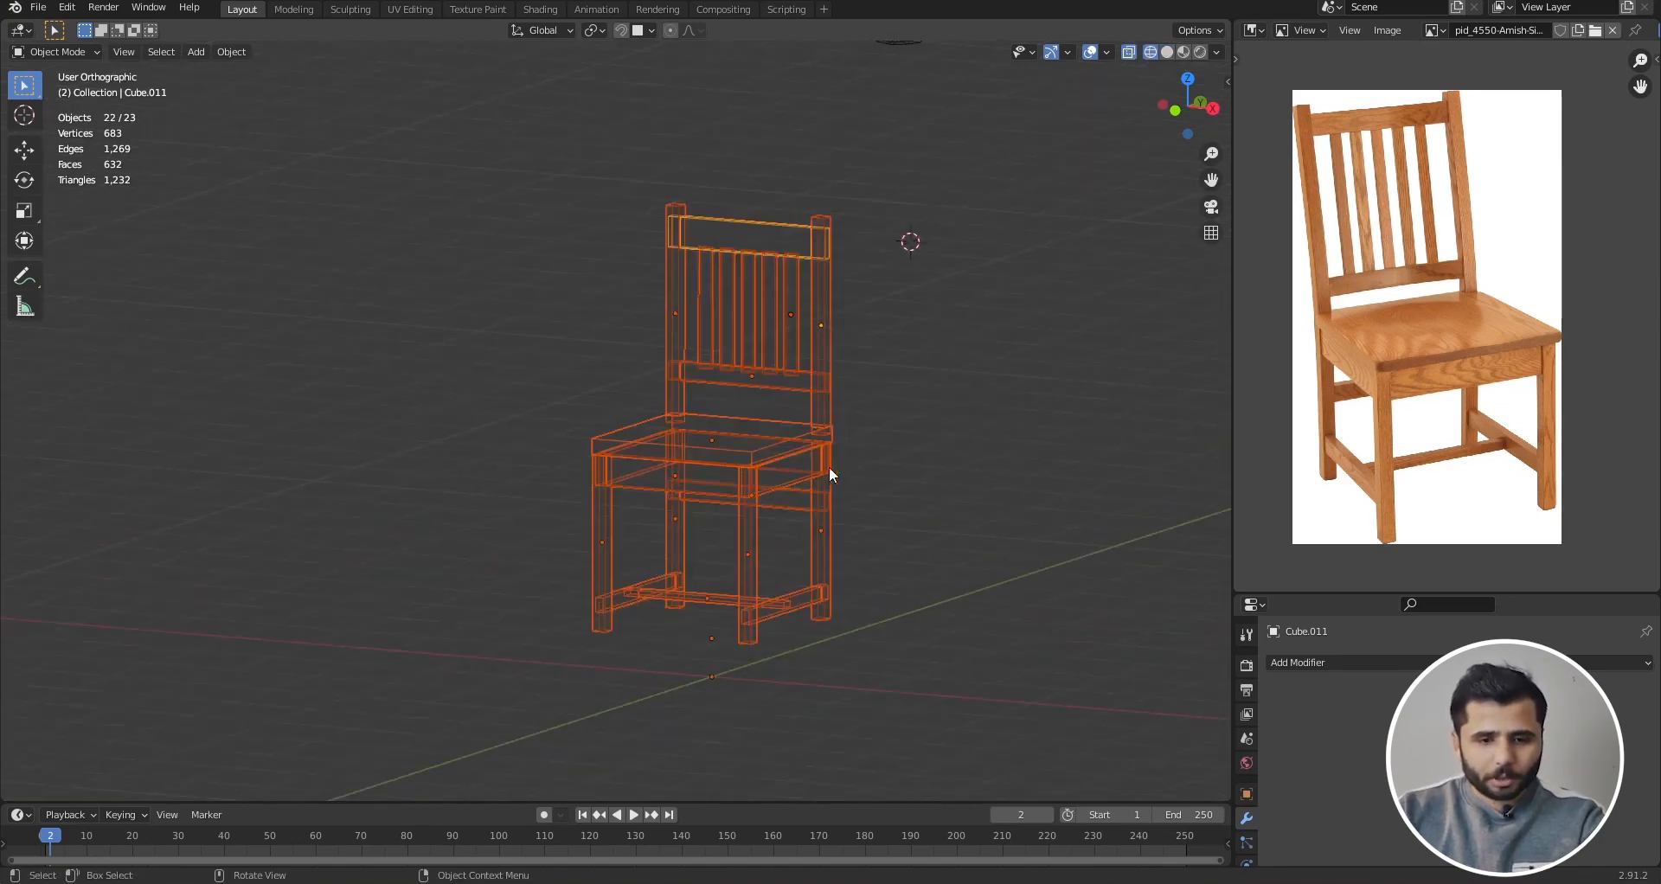
{"action": "key", "text": "shift+z"}
{"action": "left_click", "coordinate": [1111, 388]}
- Delete the monkey mesh above the chair
{"action": "scroll", "coordinate": [662, 494], "scroll_direction": "down", "scroll_amount": 2}
{"action": "middle_click_drag", "start_coordinate": [662, 493], "coordinate": [733, 500]}
{"action": "left_click", "coordinate": [844, 195]}
{"action": "key", "text": "Delete"}
- Box-select a thin strip across the chair from the top view in solid shading and check which parts are selected
{"action": "key", "text": "KP_7"}
{"action": "scroll", "coordinate": [686, 360], "scroll_direction": "up", "scroll_amount": 5}
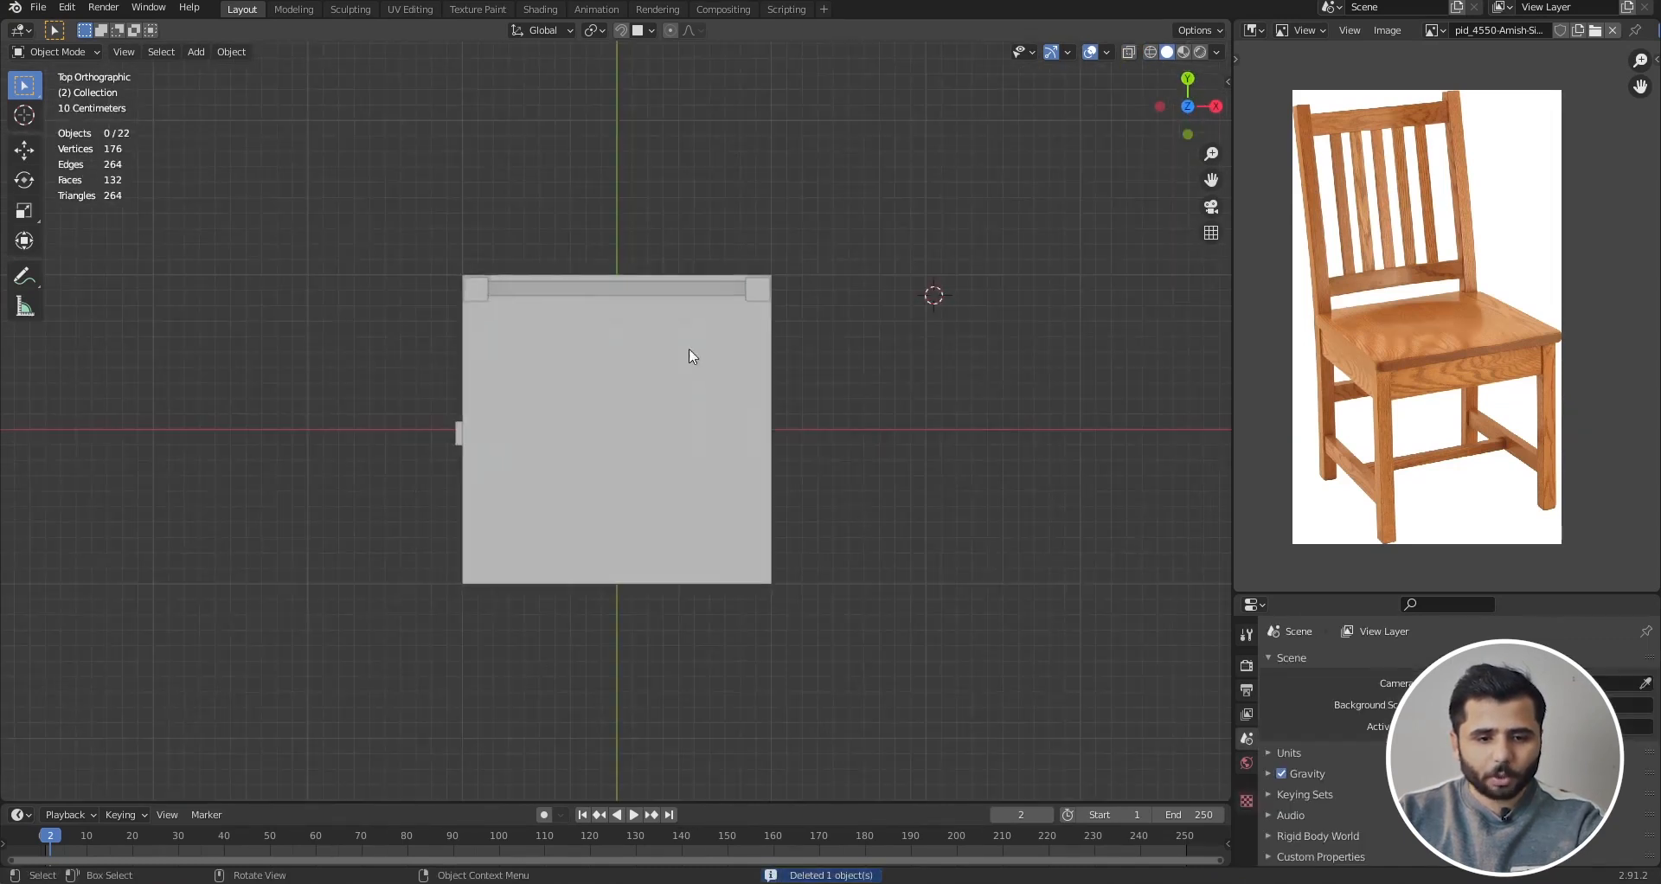
{"action": "scroll", "coordinate": [801, 349], "scroll_direction": "down", "scroll_amount": 4}
{"action": "scroll", "coordinate": [761, 354], "scroll_direction": "up", "scroll_amount": 3}
{"action": "left_click_drag", "start_coordinate": [992, 326], "coordinate": [424, 335]}
{"action": "scroll", "coordinate": [688, 355], "scroll_direction": "down", "scroll_amount": 4}
{"action": "scroll", "coordinate": [664, 440], "scroll_direction": "up", "scroll_amount": 1}
{"action": "middle_click_drag", "start_coordinate": [664, 442], "coordinate": [705, 356]}
{"action": "scroll", "coordinate": [704, 356], "scroll_direction": "up", "scroll_amount": 4}
{"action": "middle_click_drag", "start_coordinate": [712, 415], "coordinate": [599, 423]}
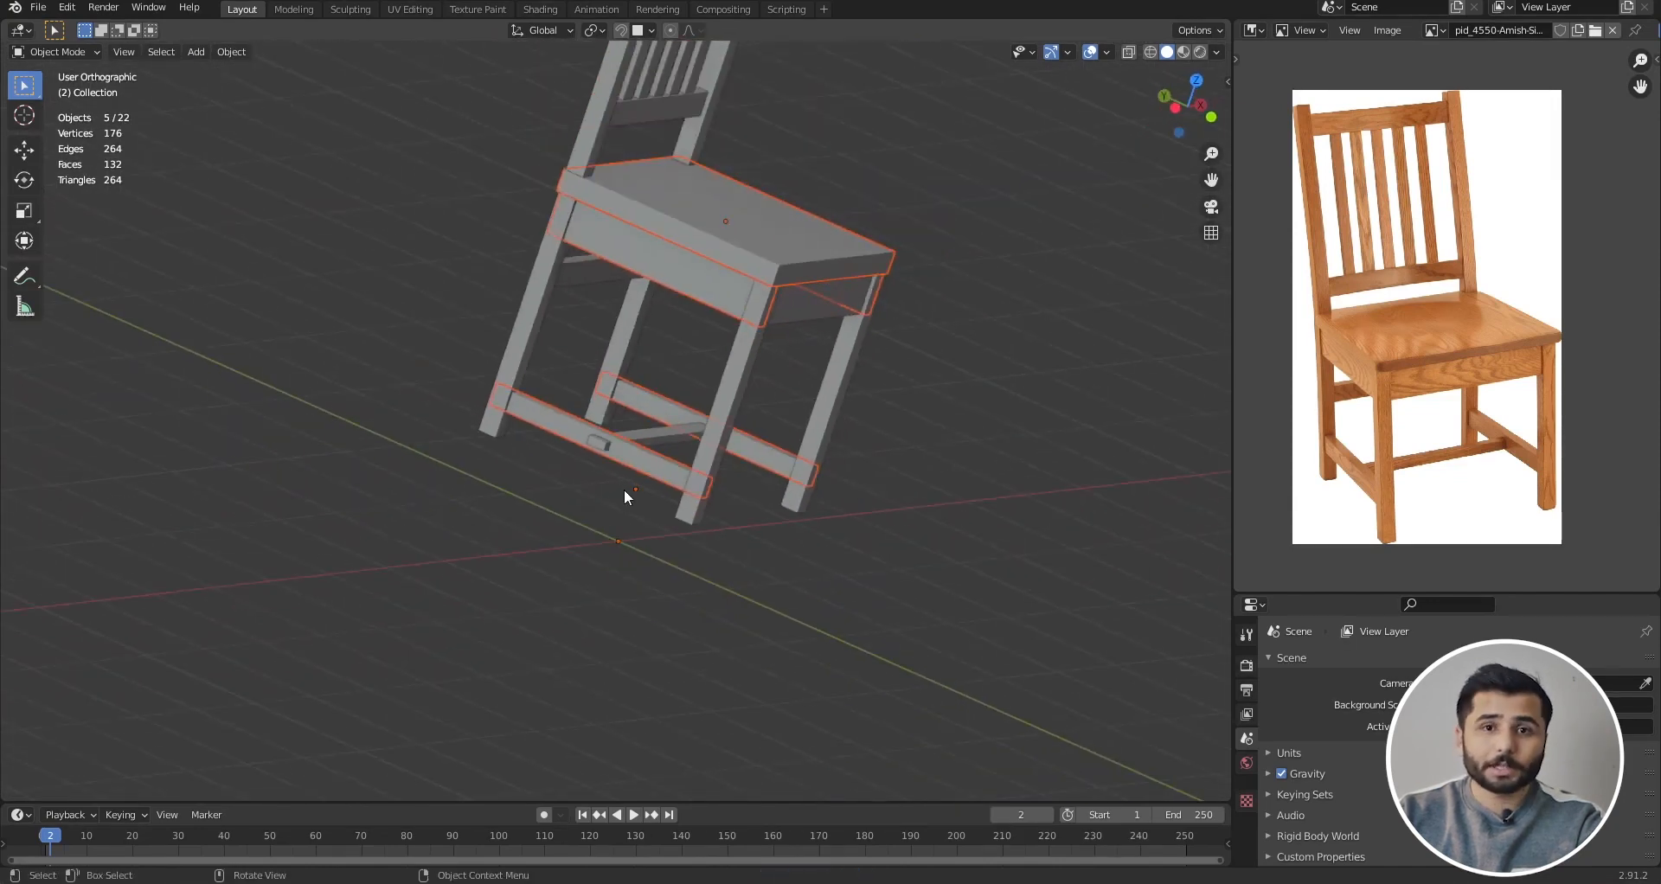
- Box-select a band across the chair from the top in wireframe, and inspect the selected parts in solid shading
{"action": "scroll", "coordinate": [624, 491], "scroll_direction": "down", "scroll_amount": 3}
{"action": "key", "text": "grave"}
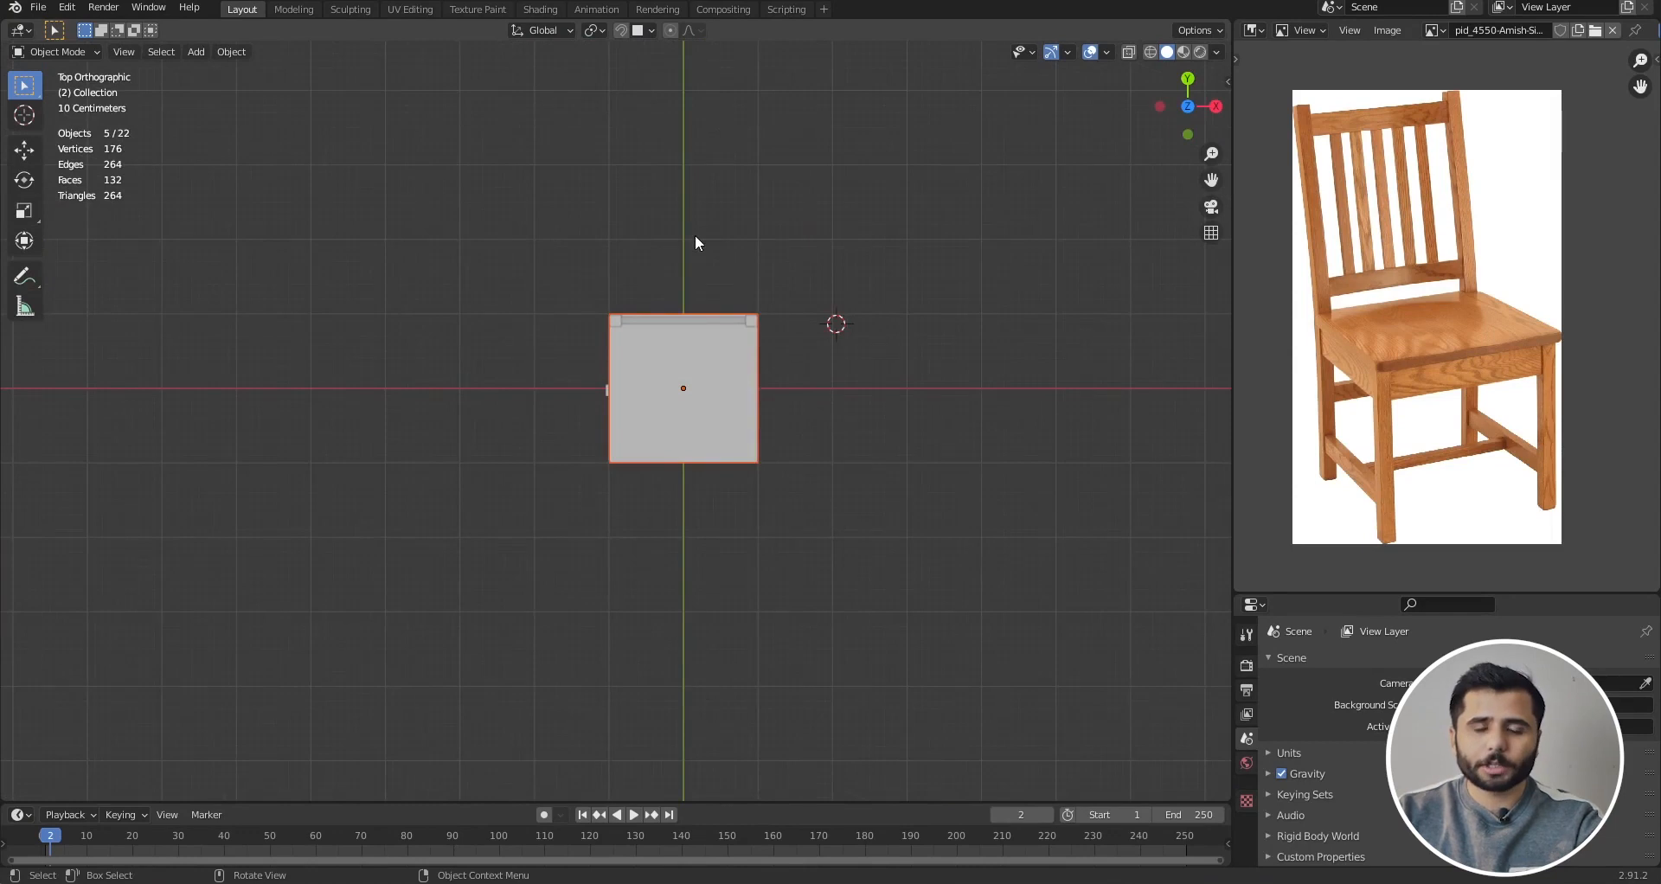
{"action": "key", "text": "alt+z"}
{"action": "left_click", "coordinate": [808, 412]}
{"action": "scroll", "coordinate": [808, 411], "scroll_direction": "up", "scroll_amount": 3}
{"action": "left_click_drag", "start_coordinate": [1038, 318], "coordinate": [380, 438]}
{"action": "key", "text": "alt+z"}
{"action": "middle_click_drag", "start_coordinate": [717, 516], "coordinate": [548, 488]}
{"action": "scroll", "coordinate": [571, 485], "scroll_direction": "up", "scroll_amount": 2}
{"action": "scroll", "coordinate": [578, 482], "scroll_direction": "down", "scroll_amount": 5}
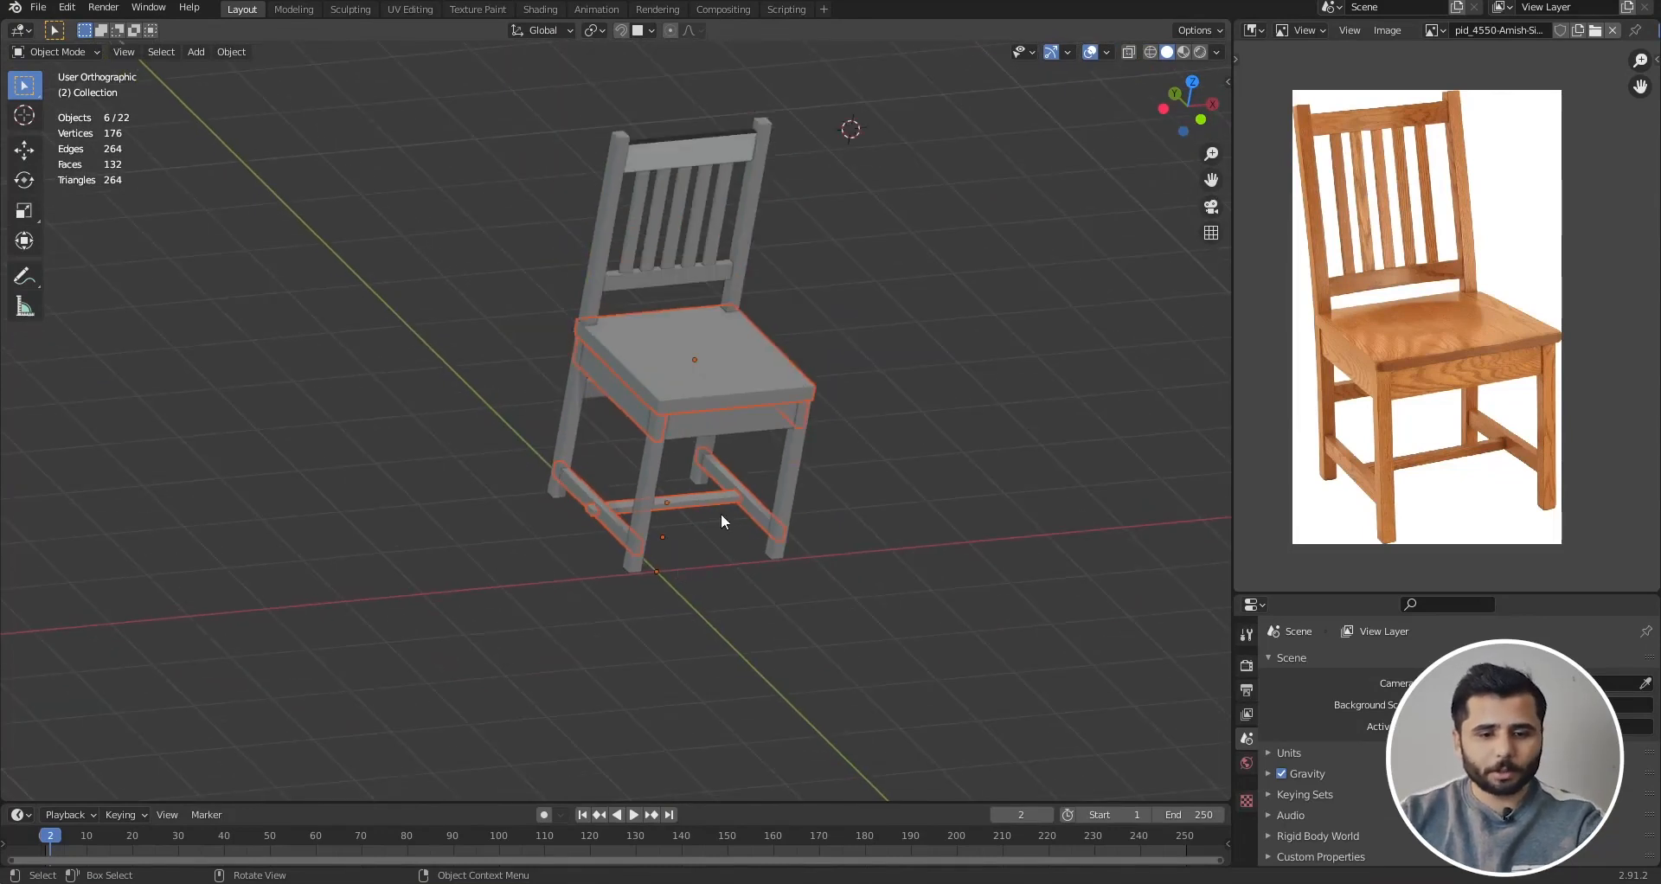
- Check the selected chair parts in wireframe from the front view, return to solid shading and clear the selection
{"action": "key", "text": "KP_7"}
{"action": "key", "text": "alt+z"}
{"action": "key", "text": "KP_1"}
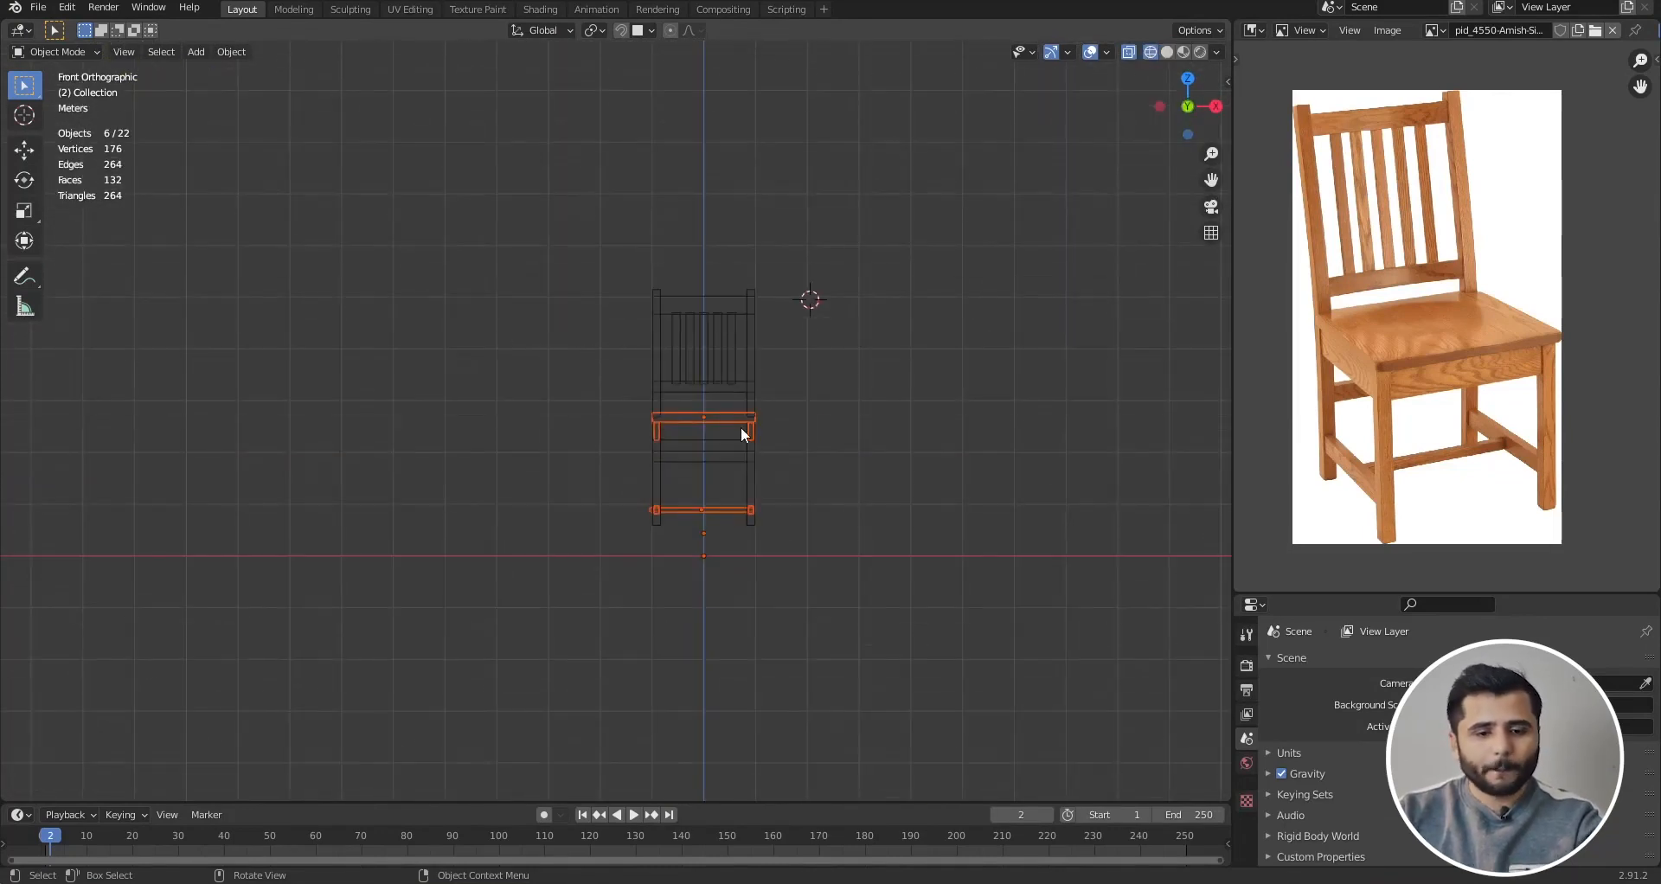
{"action": "scroll", "coordinate": [671, 418], "scroll_direction": "up", "scroll_amount": 1}
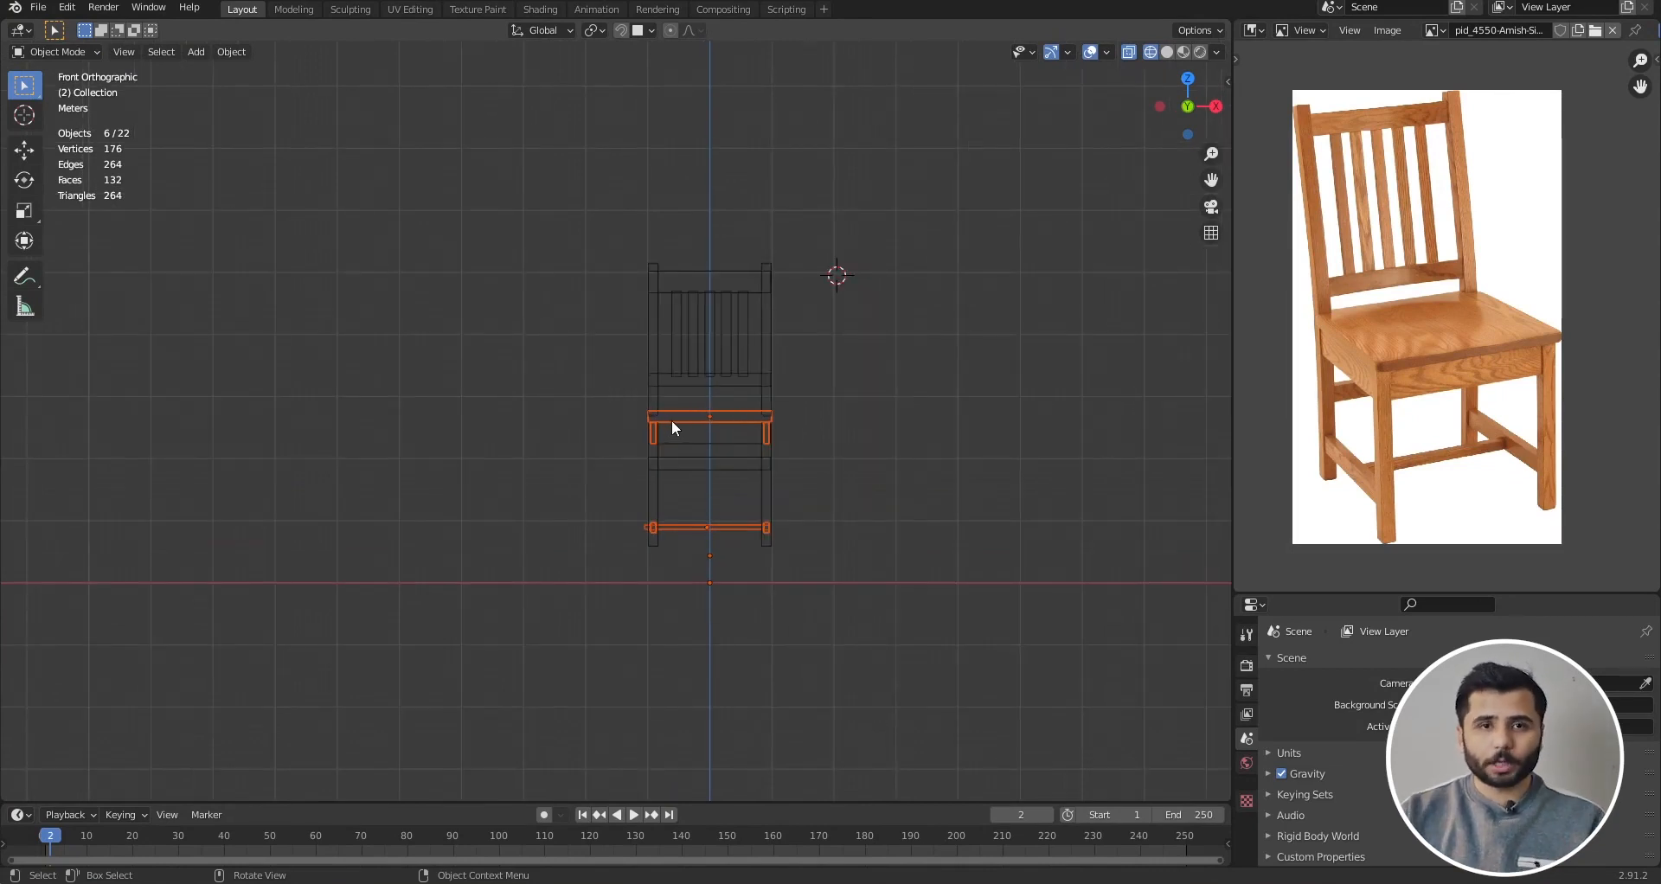
{"action": "key", "text": "alt+z"}
{"action": "left_click", "coordinate": [860, 360]}
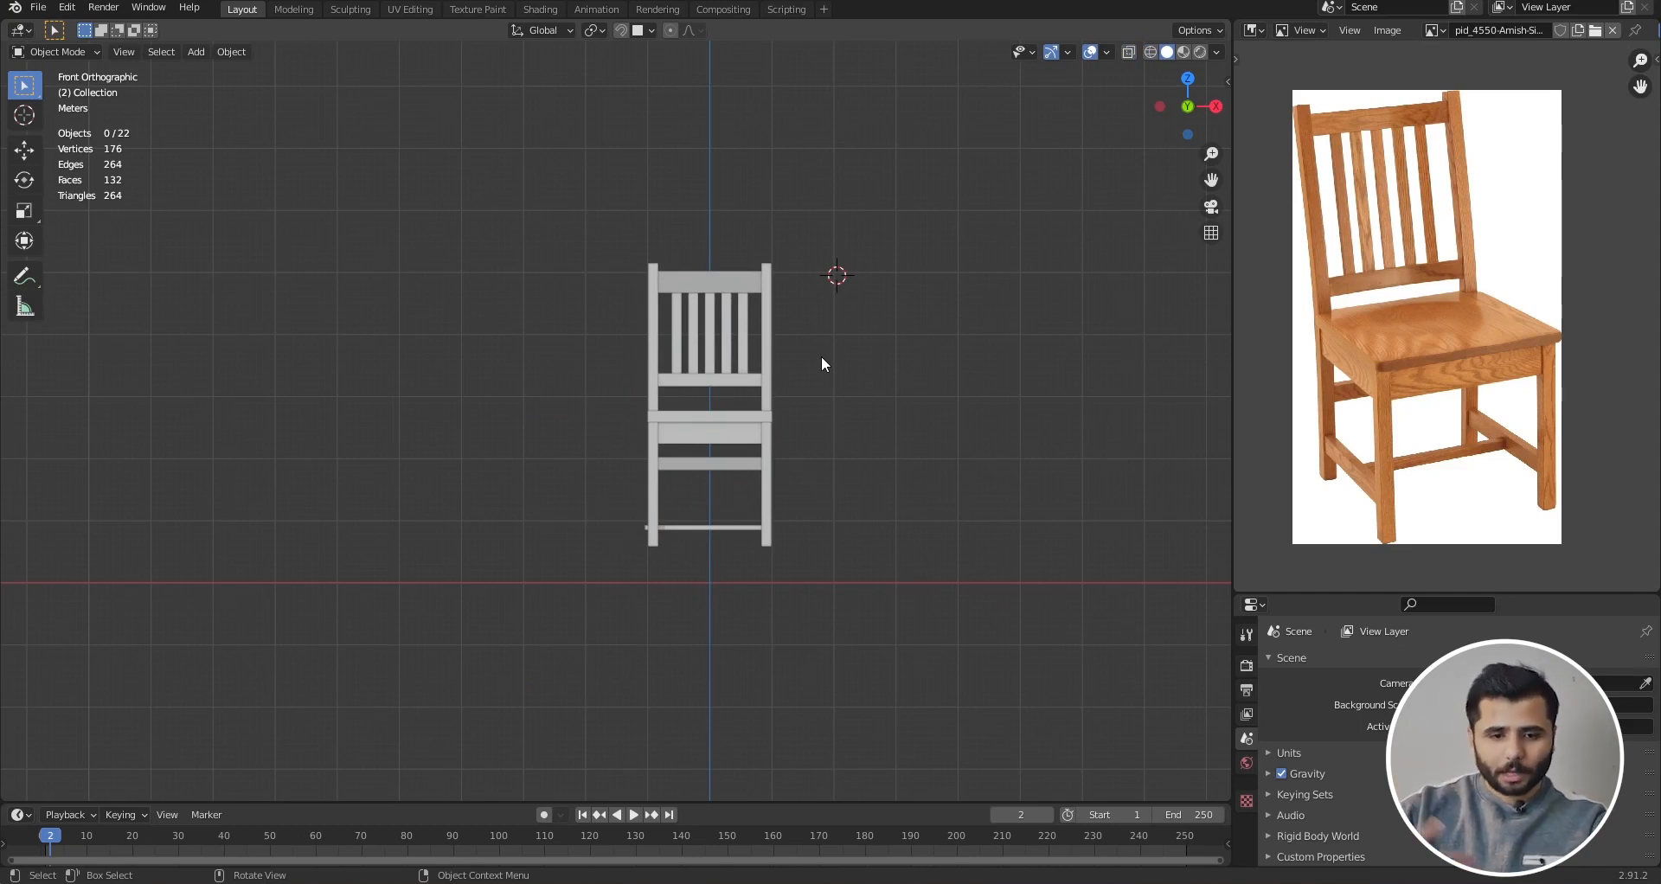
- Add a cylinder mesh at the 3D cursor beside the chair's backrest and show the scene in wireframe
{"action": "key", "text": "shift+a"}
{"action": "mouse_move", "coordinate": [941, 228]}
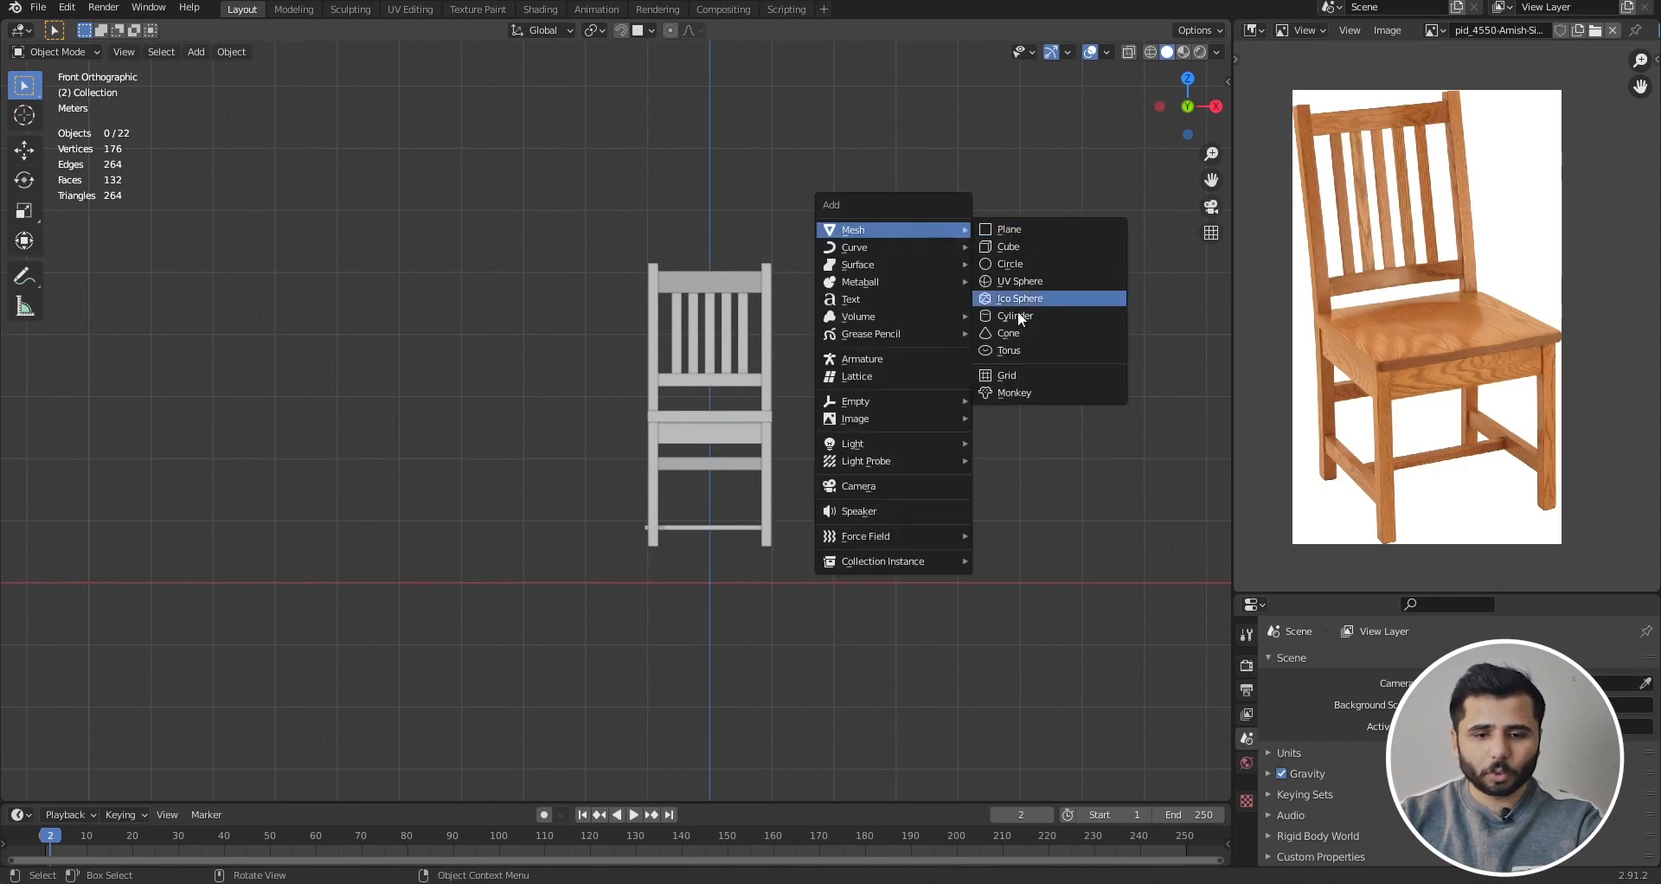
{"action": "left_click", "coordinate": [1004, 322]}
{"action": "scroll", "coordinate": [865, 277], "scroll_direction": "up", "scroll_amount": 3}
{"action": "key", "text": "shift+z"}
{"action": "mouse_move", "coordinate": [778, 241]}
{"action": "middle_mouse_down"}
{"action": "mouse_move", "coordinate": [667, 367]}
{"action": "mouse_move", "coordinate": [754, 291]}
{"action": "middle_mouse_up"}
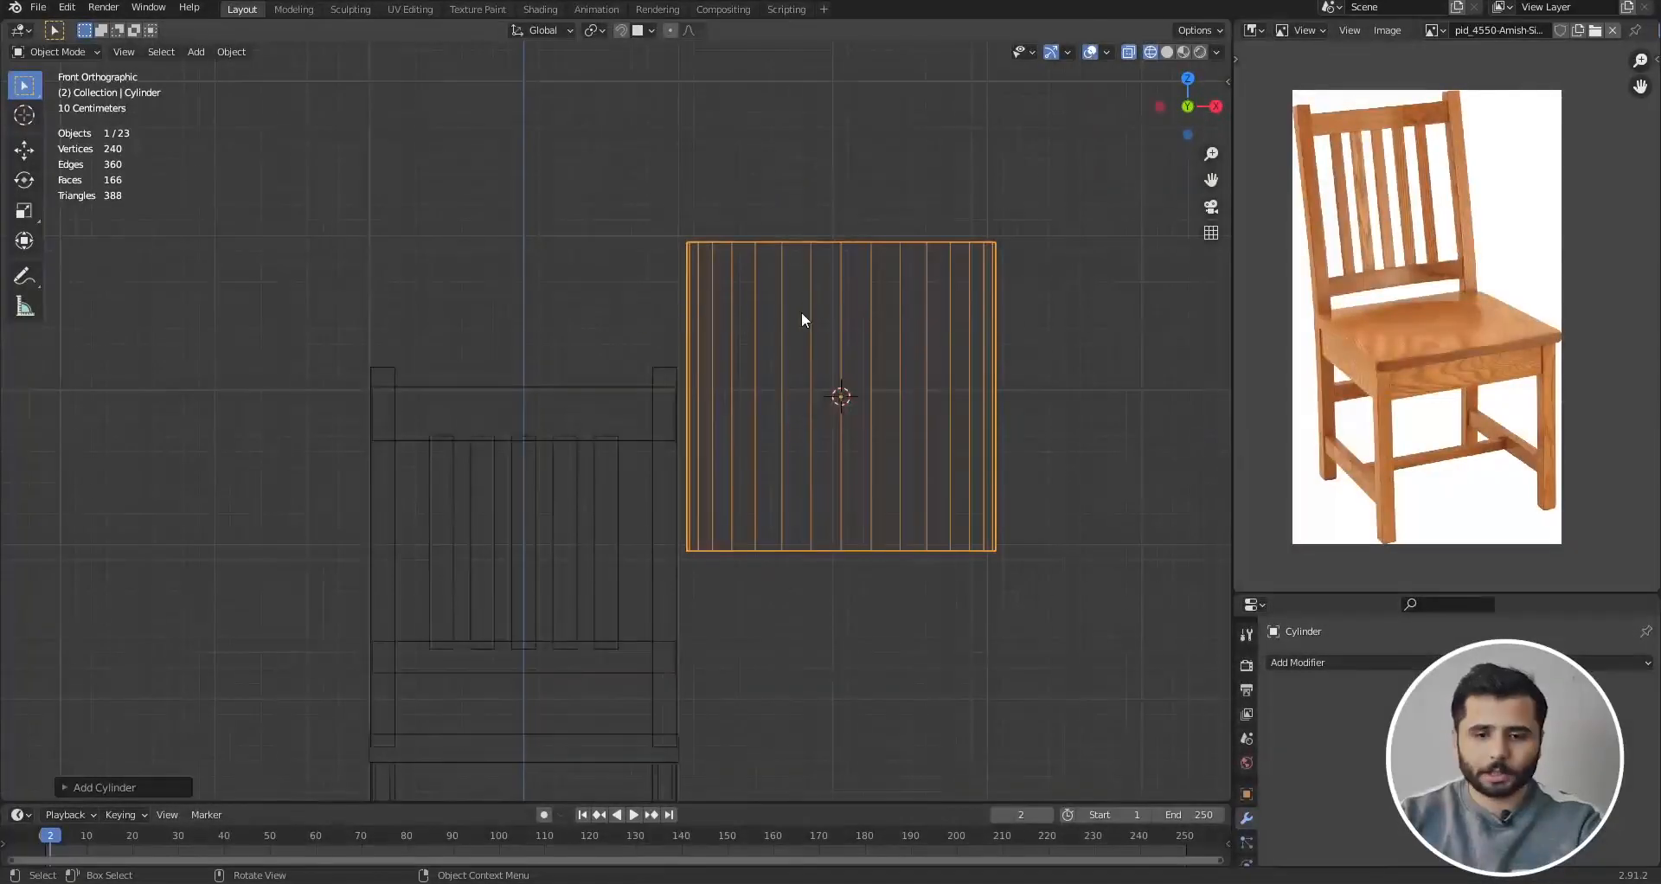
- Compare the cylinder's side faces and edges in solid and wireframe shading from the front view
{"action": "key", "text": "Tab"}
{"action": "key", "text": "shift+z"}
{"action": "middle_click_drag", "start_coordinate": [949, 216], "coordinate": [849, 413]}
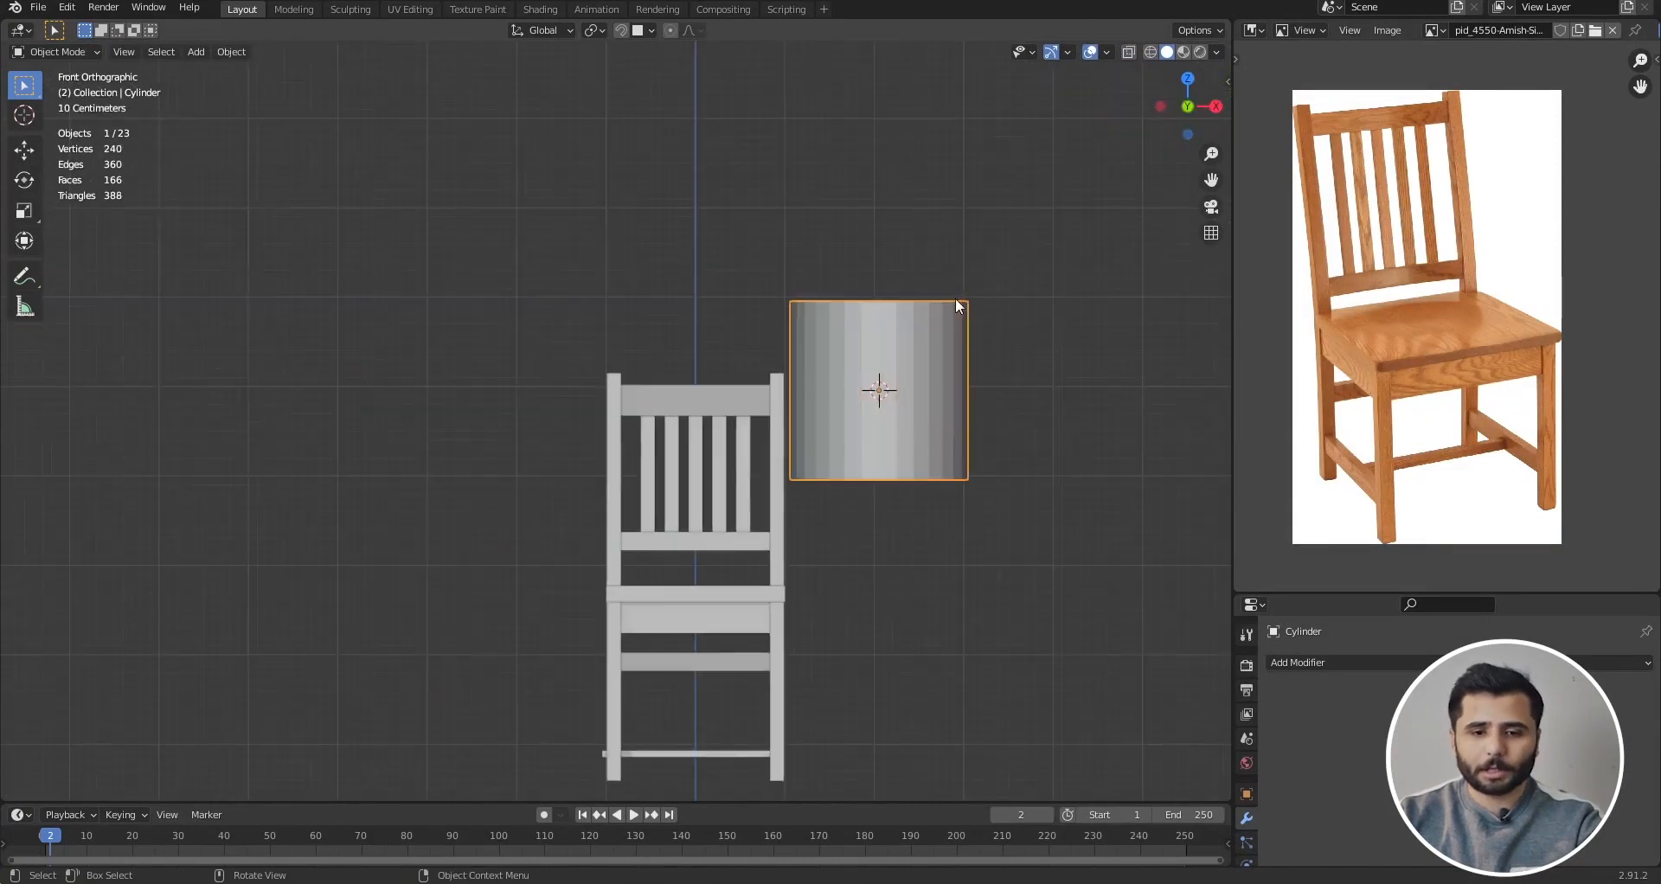
{"action": "key", "text": "shift+z"}
{"action": "left_click", "coordinate": [1028, 296]}
{"action": "scroll", "coordinate": [947, 303], "scroll_direction": "up", "scroll_amount": 4}
{"action": "left_click", "coordinate": [979, 310]}
{"action": "key", "text": "shift+z"}
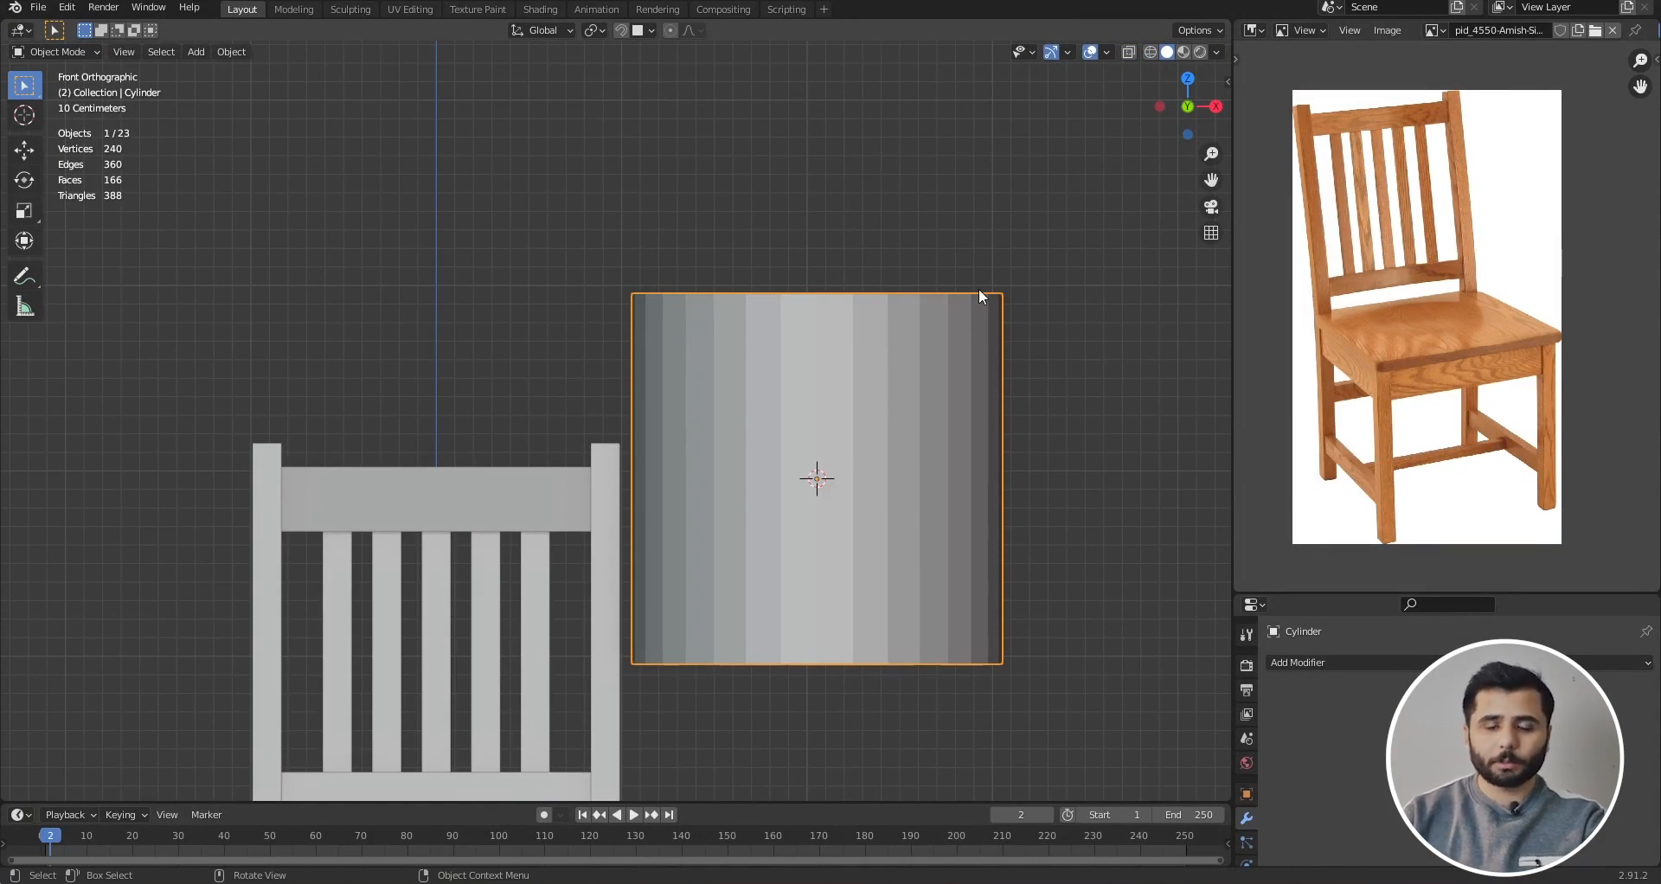
{"action": "key", "text": "shift+z"}
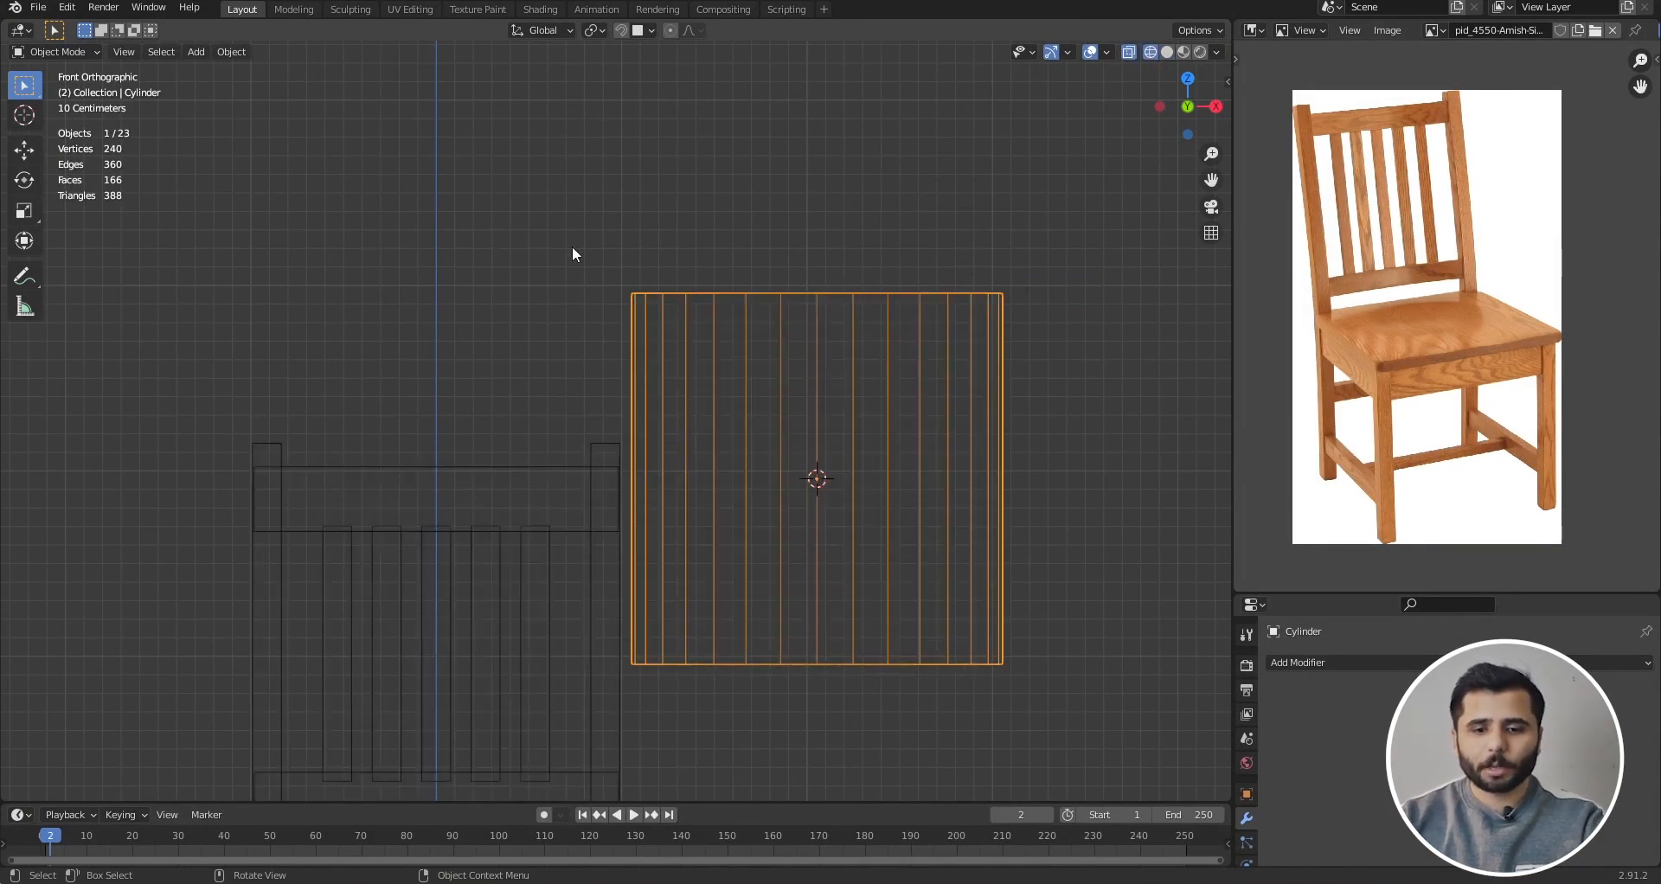
- Inspect the wireframe cylinder from an angle, return to solid shading and deselect the cylinder
{"action": "middle_click_drag", "start_coordinate": [504, 241], "coordinate": [662, 354]}
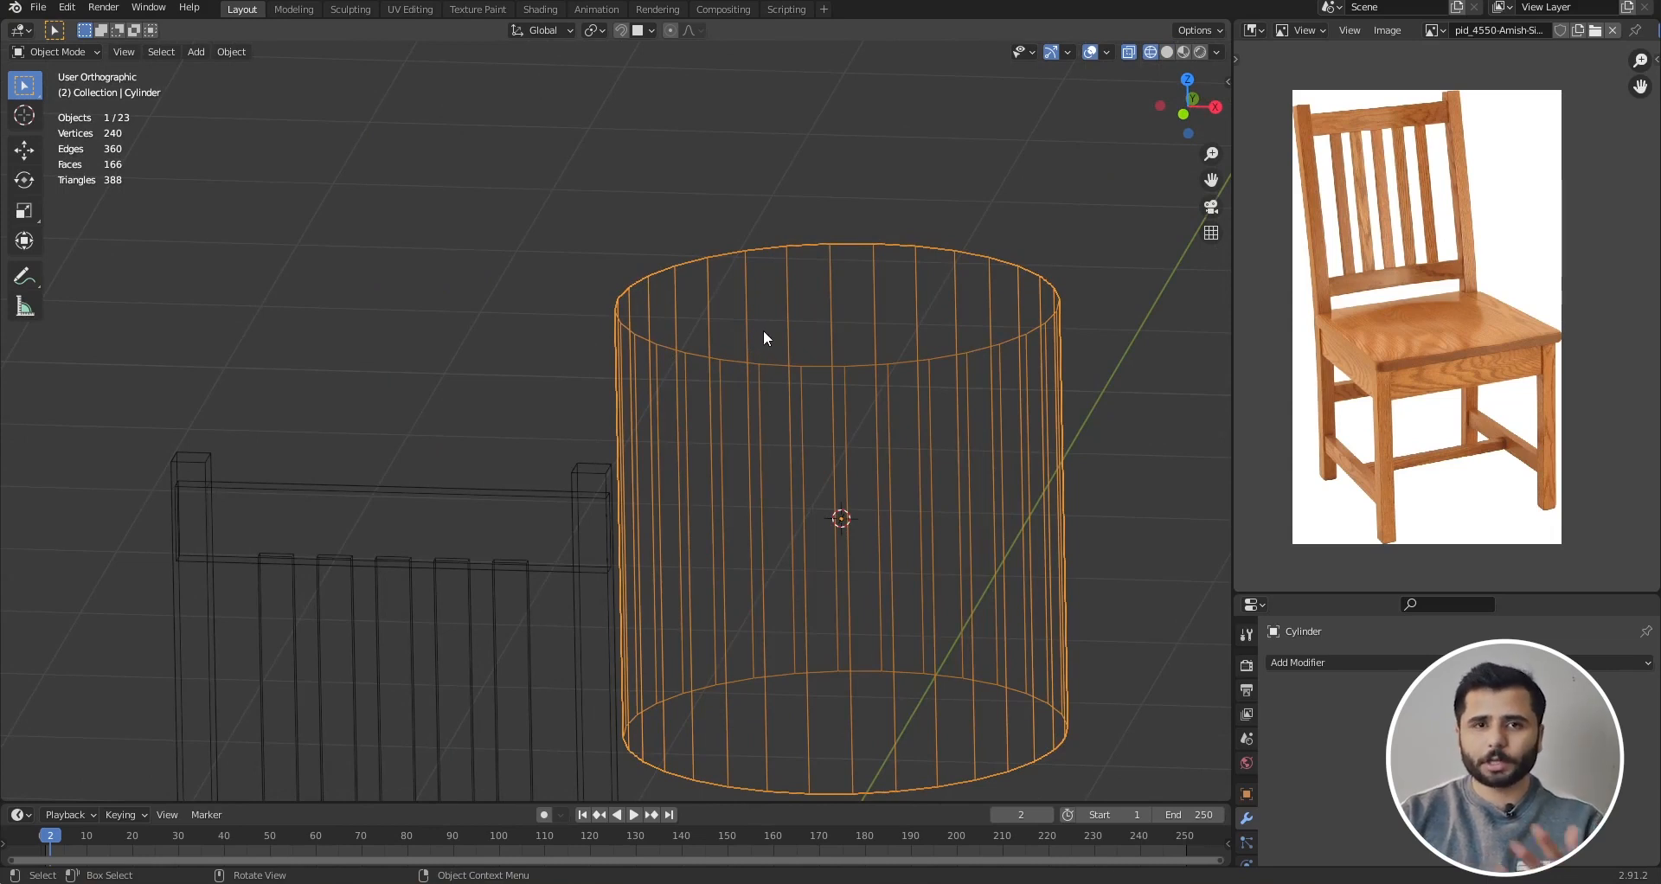
{"action": "scroll", "coordinate": [1009, 440], "scroll_direction": "down", "scroll_amount": 5}
{"action": "key", "text": "KP_1"}
{"action": "key", "text": "shift+z"}
{"action": "left_click", "coordinate": [1011, 348]}
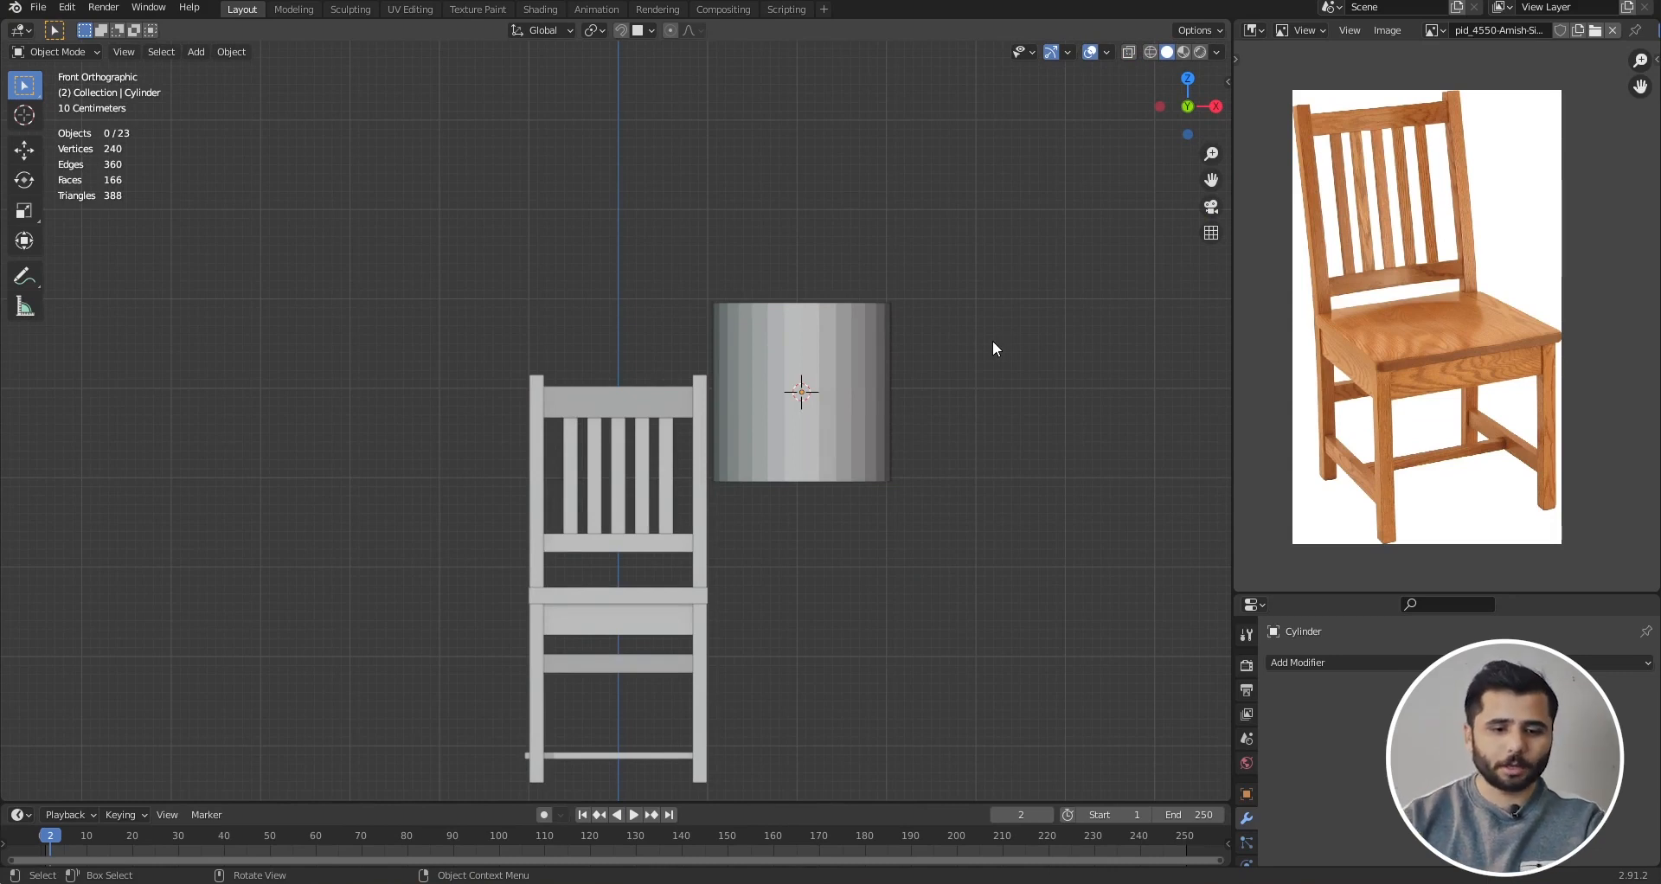
{"action": "scroll", "coordinate": [946, 314], "scroll_direction": "down", "scroll_amount": 5}
{"action": "middle_click_drag", "start_coordinate": [947, 314], "coordinate": [884, 346]}
{"action": "scroll", "coordinate": [884, 346], "scroll_direction": "up", "scroll_amount": 3}
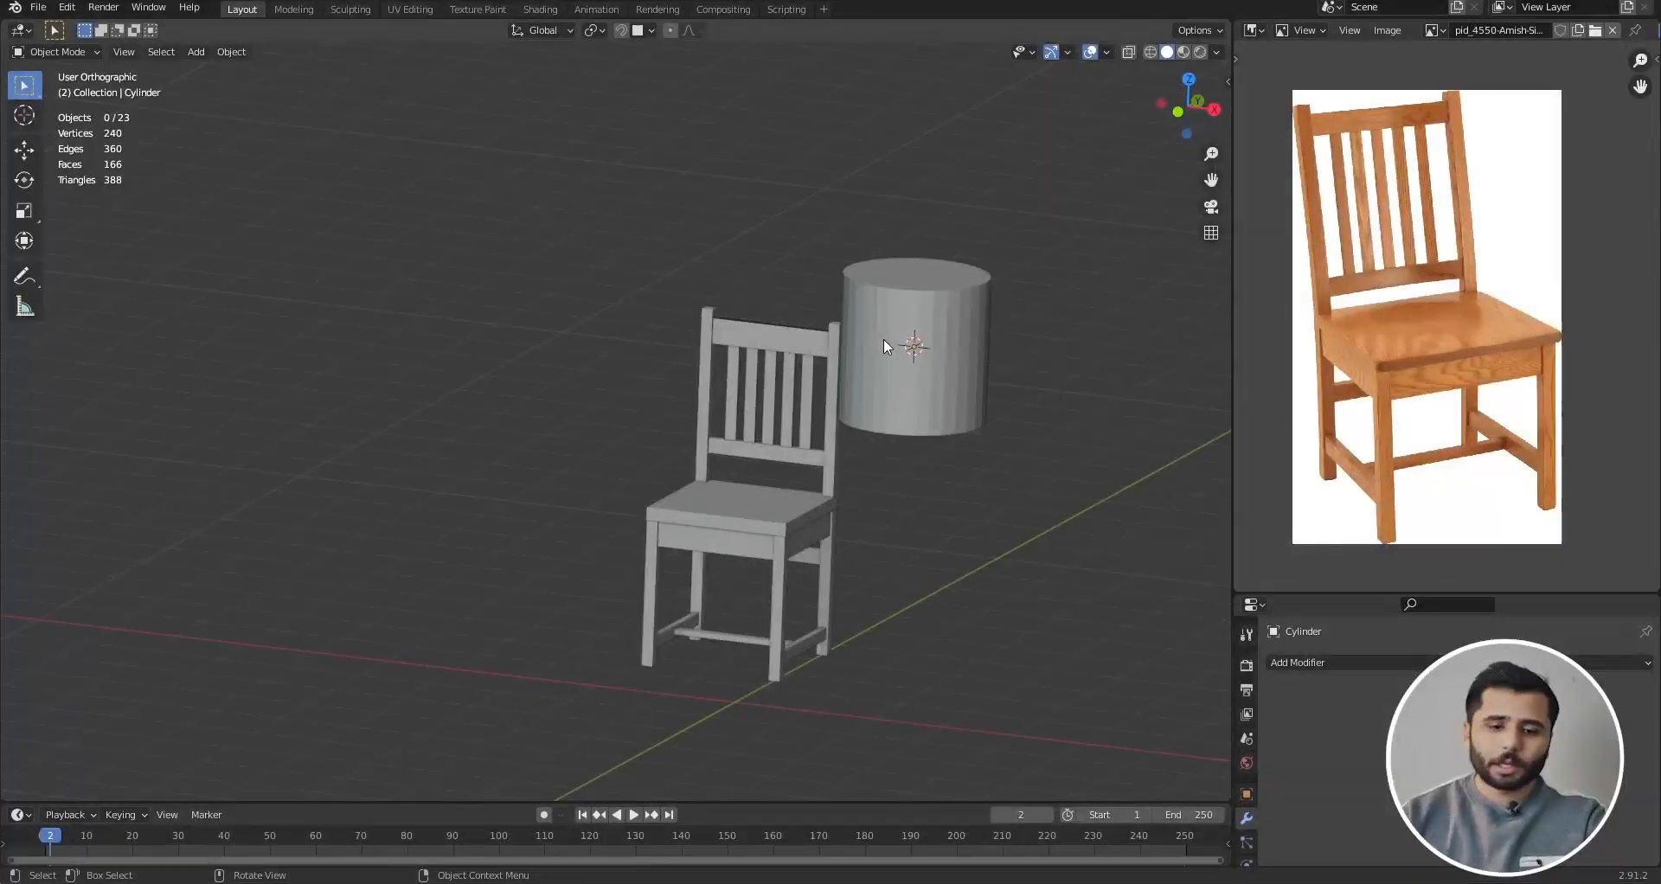